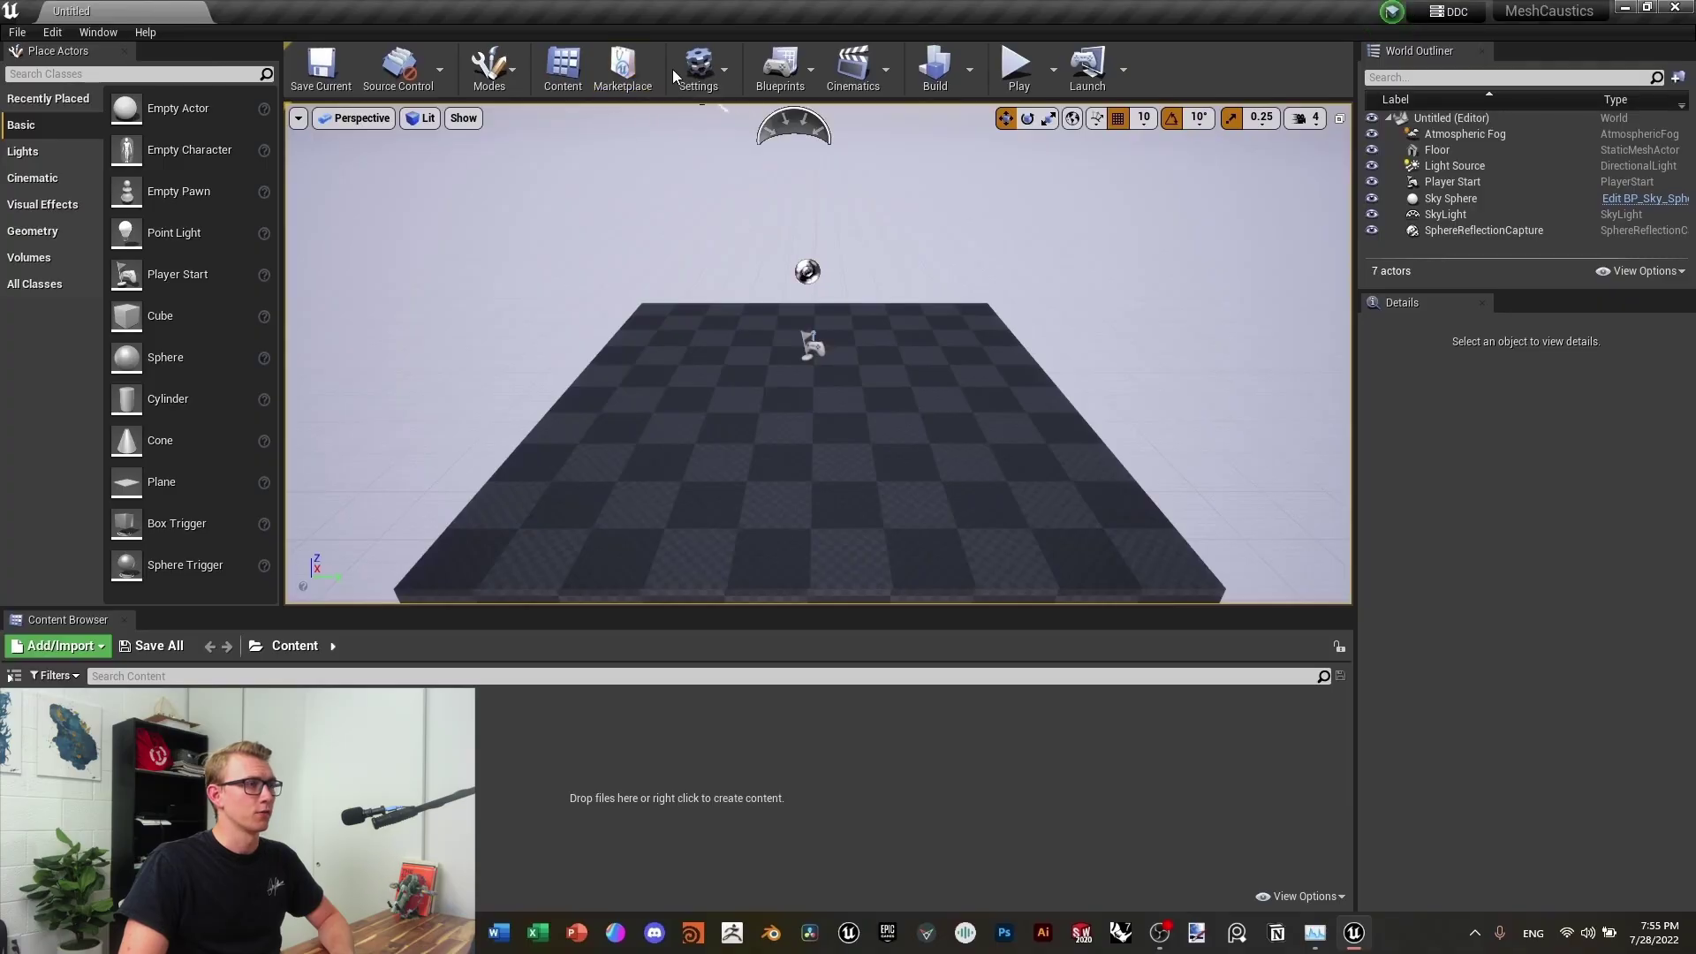
Enable the Movie Render Queue, Additional Render Passes and MRQ DLSS/DLAA Support plugins
left_click(697, 71)
left_click(730, 159)
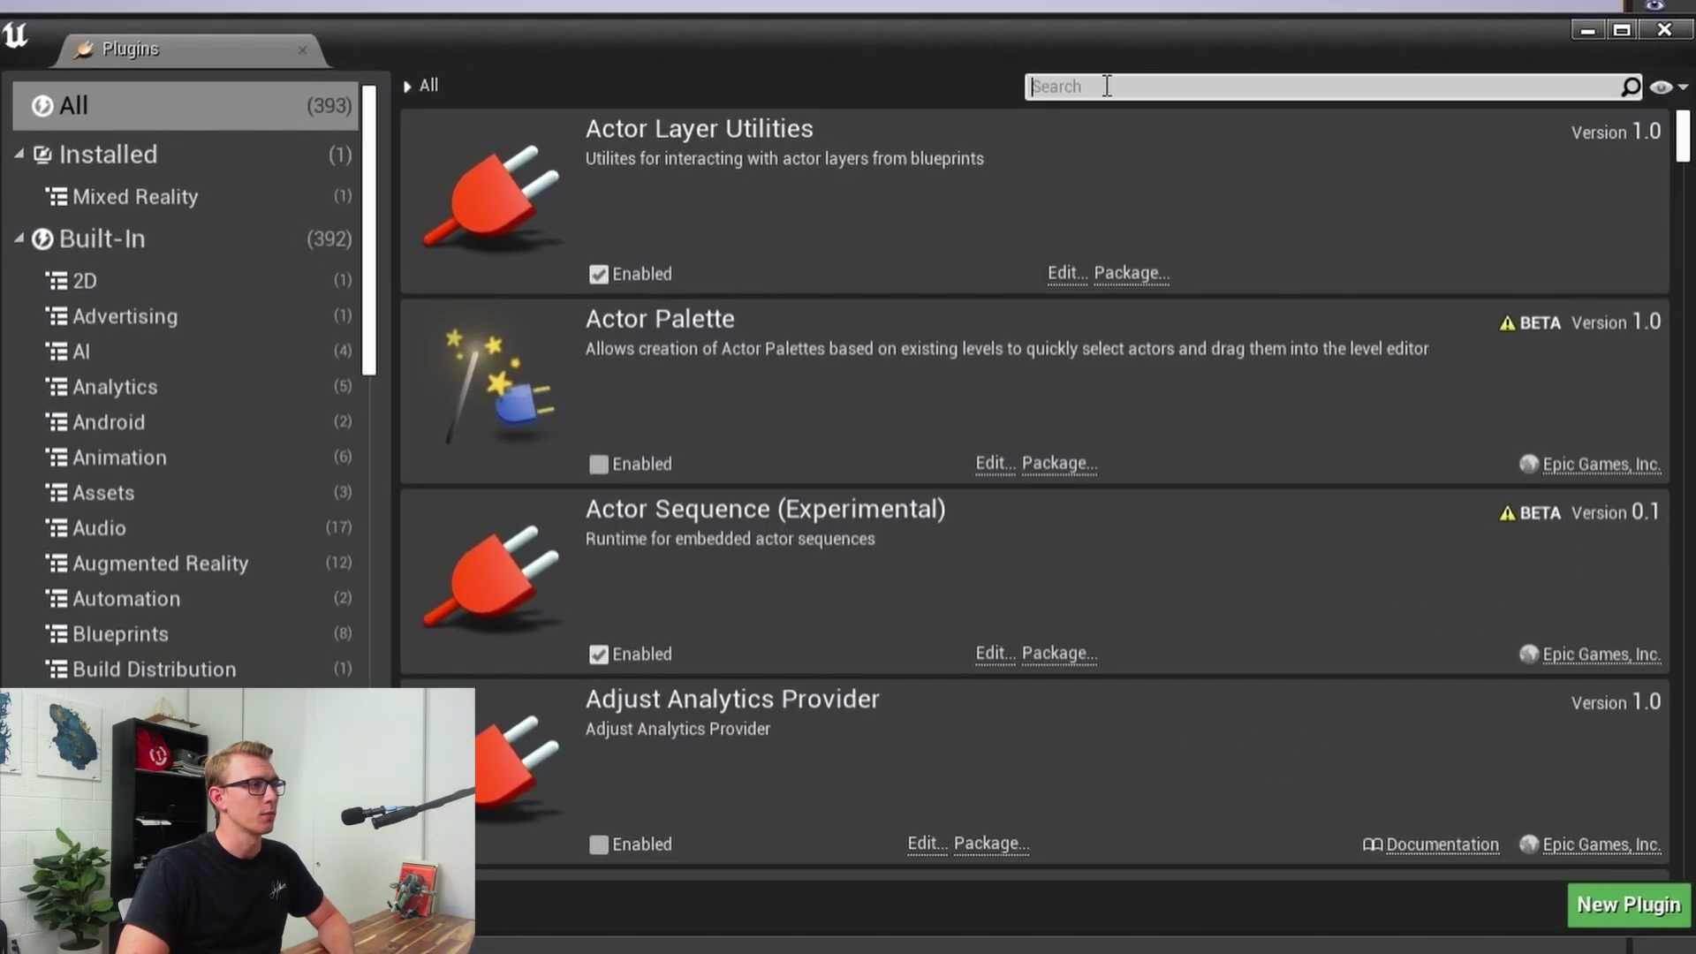
left_click(1107, 87)
type("movie ")
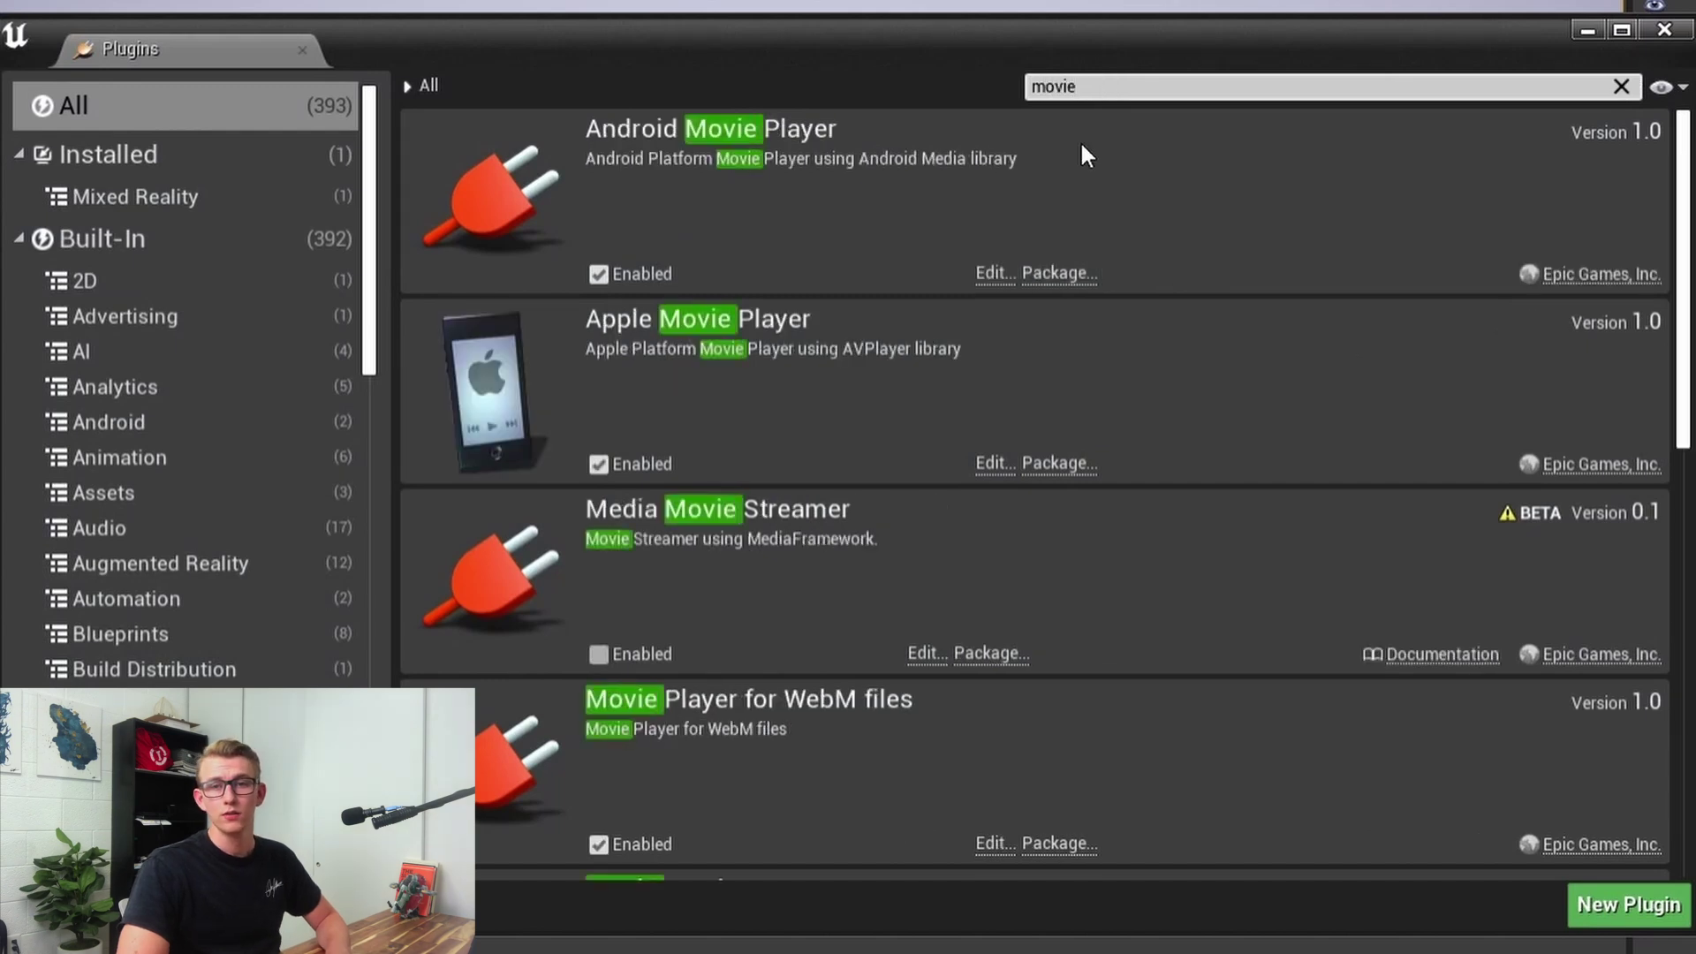
type("render")
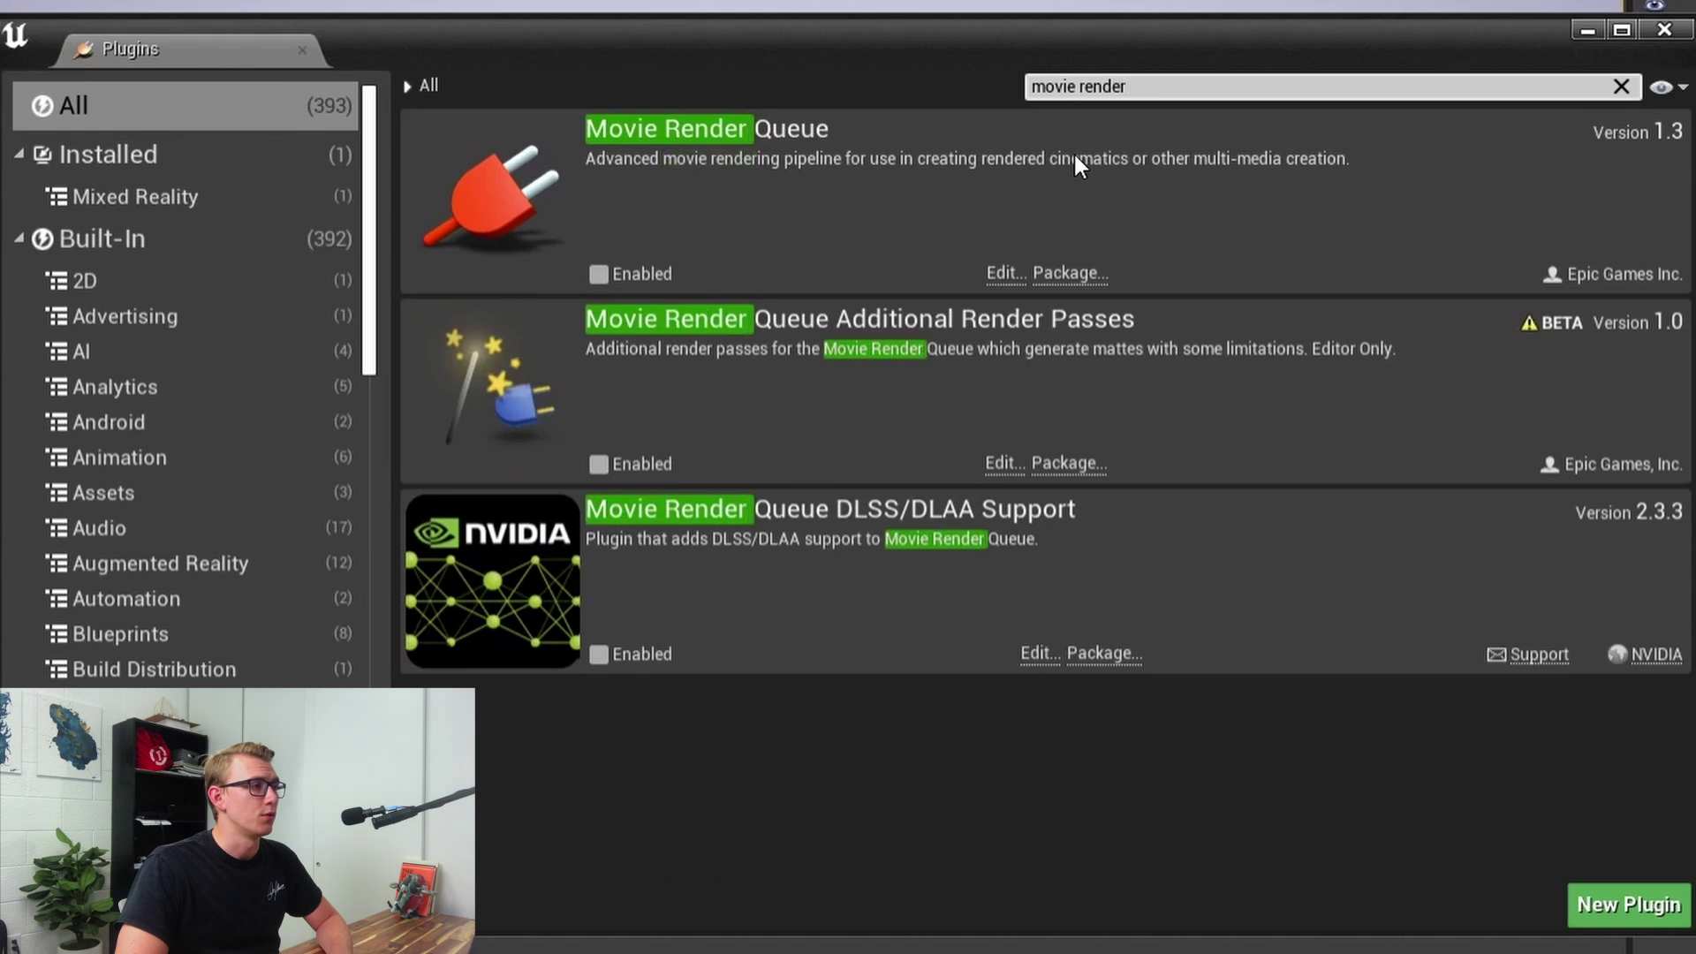
type(" queue")
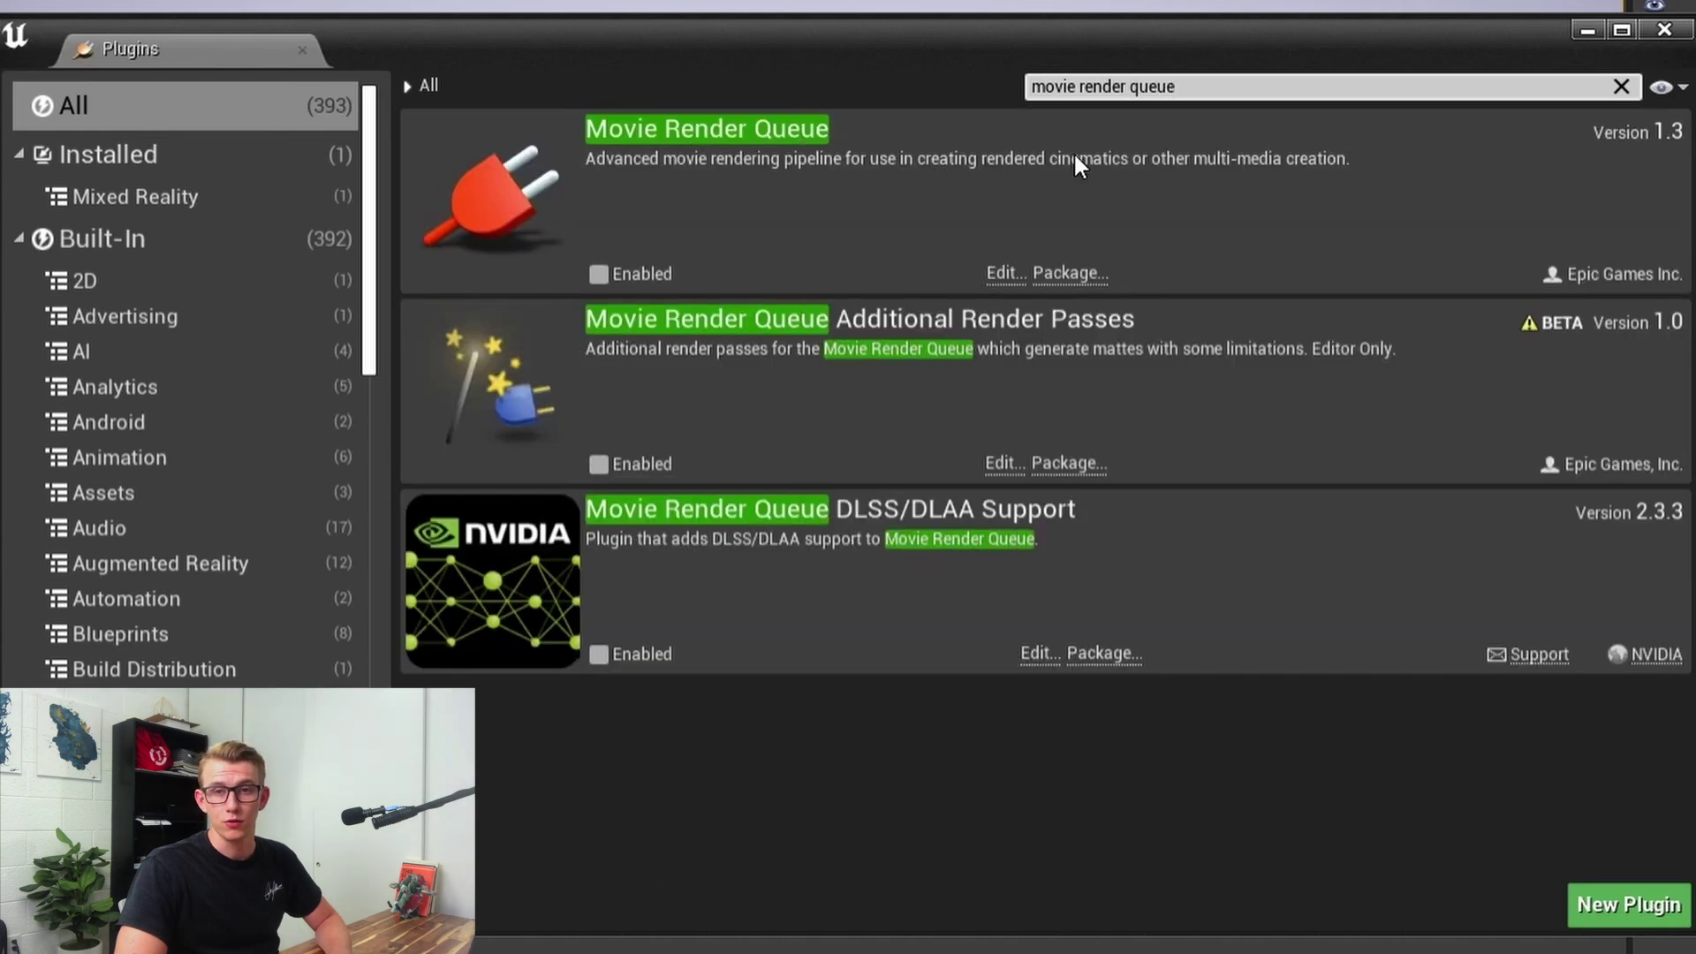
left_click(598, 274)
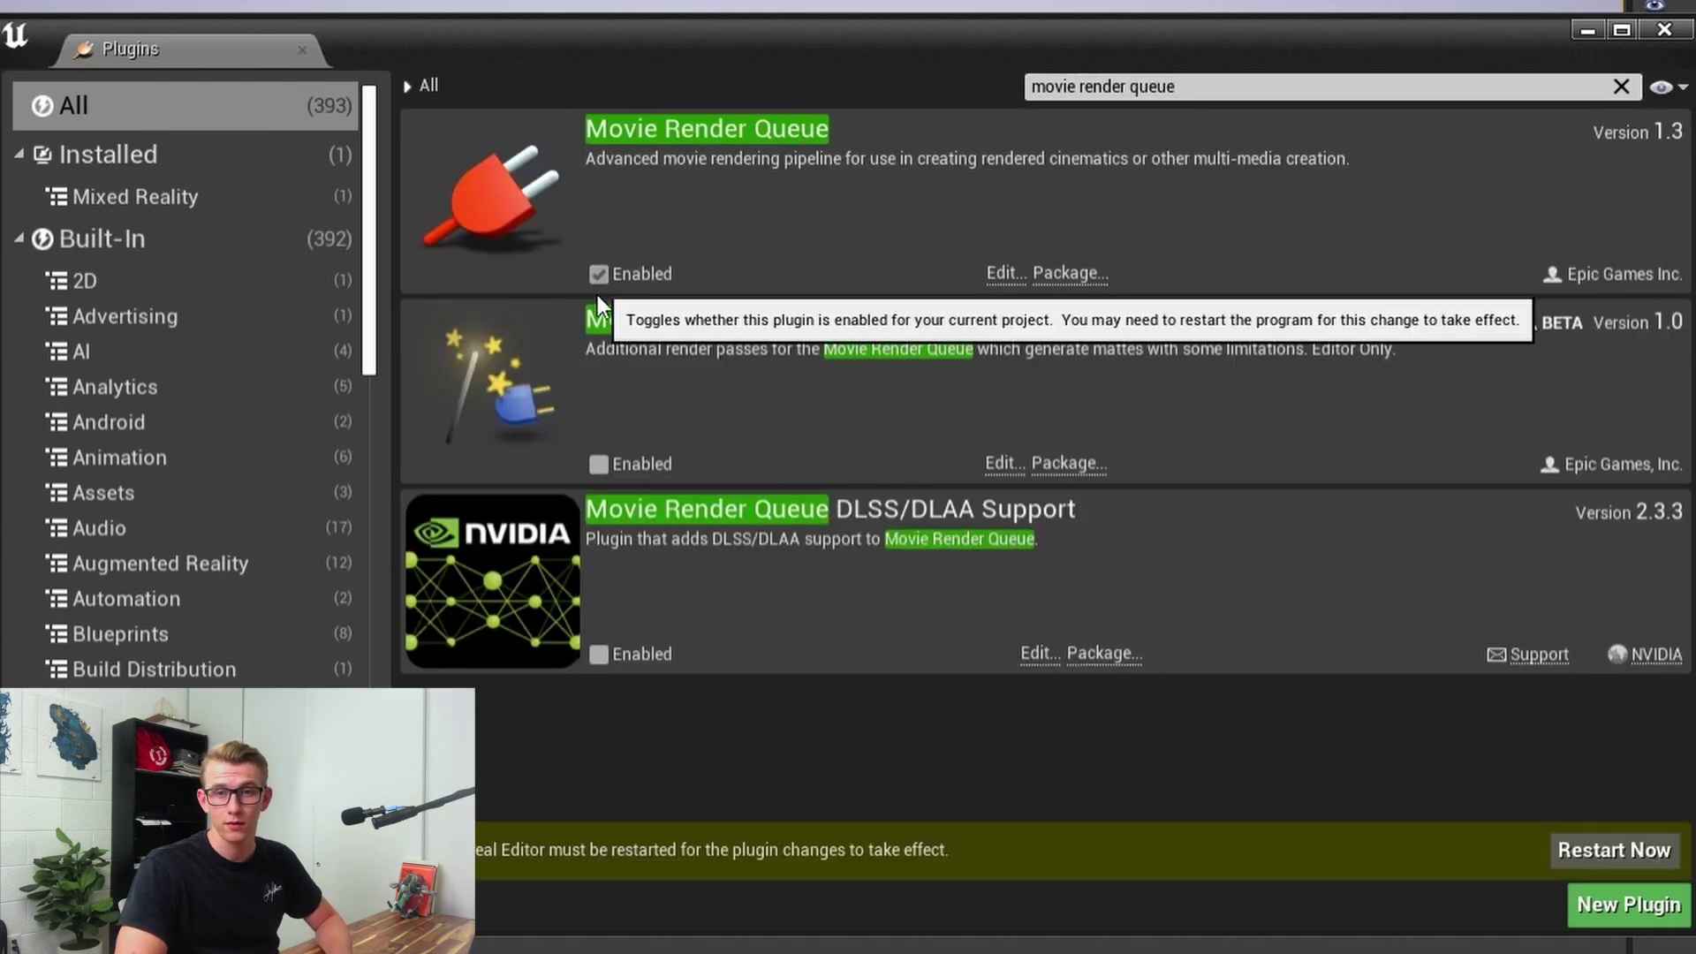
left_click(600, 461)
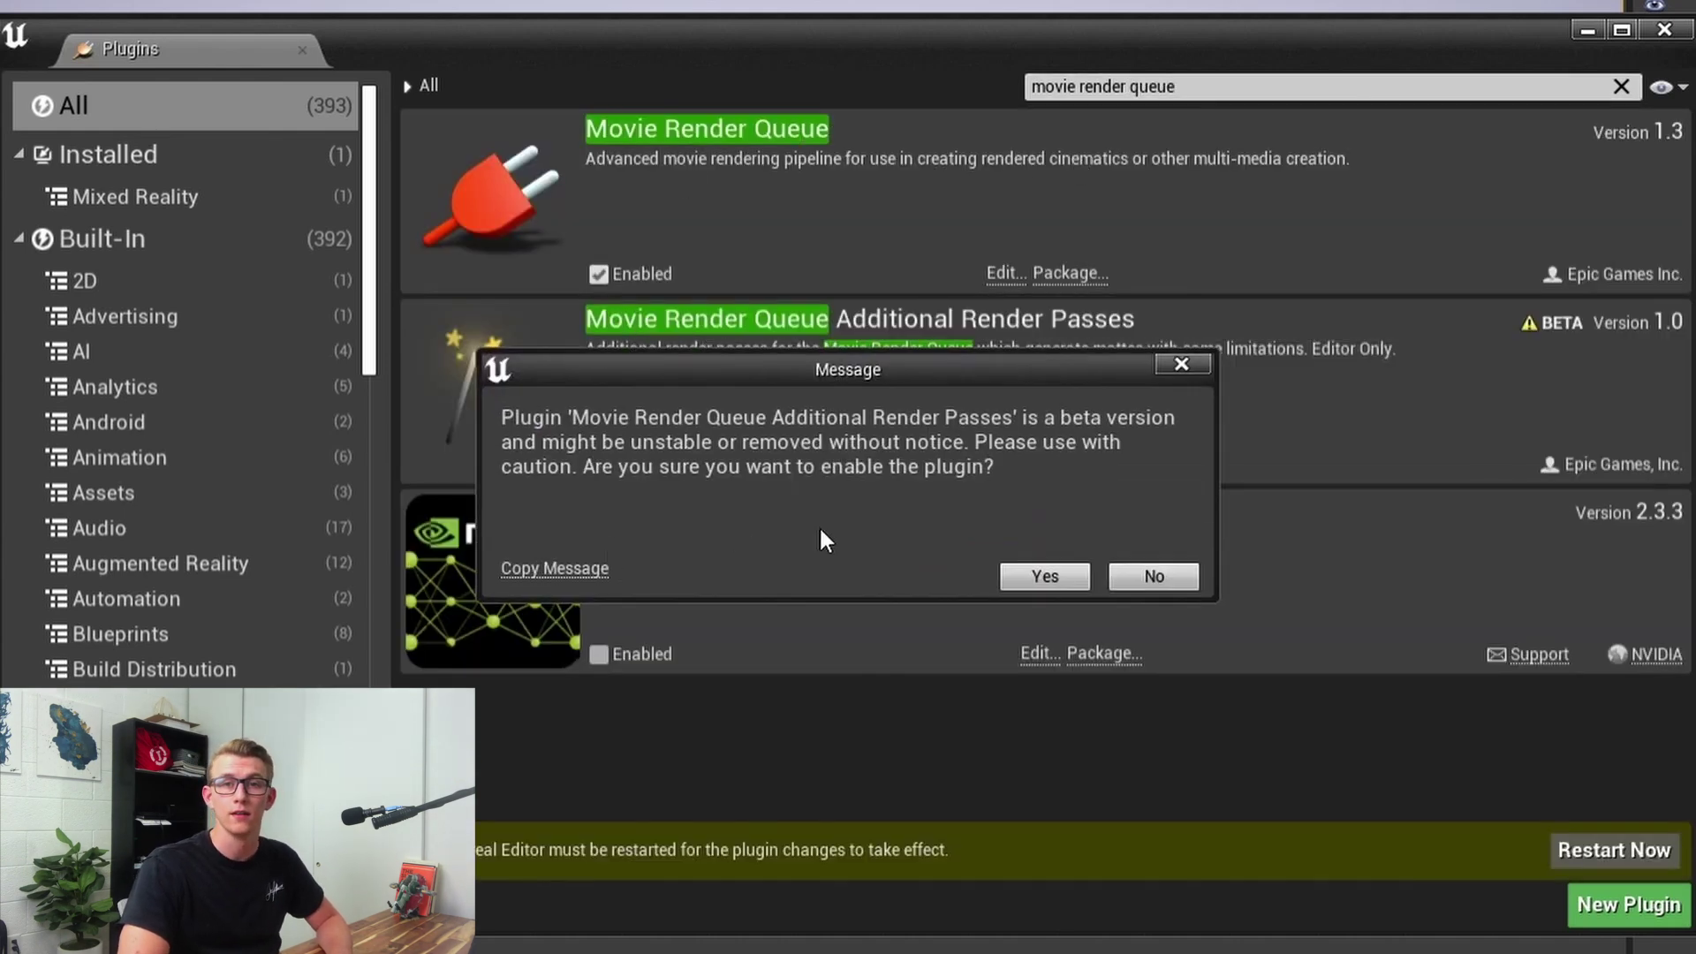
left_click(1056, 580)
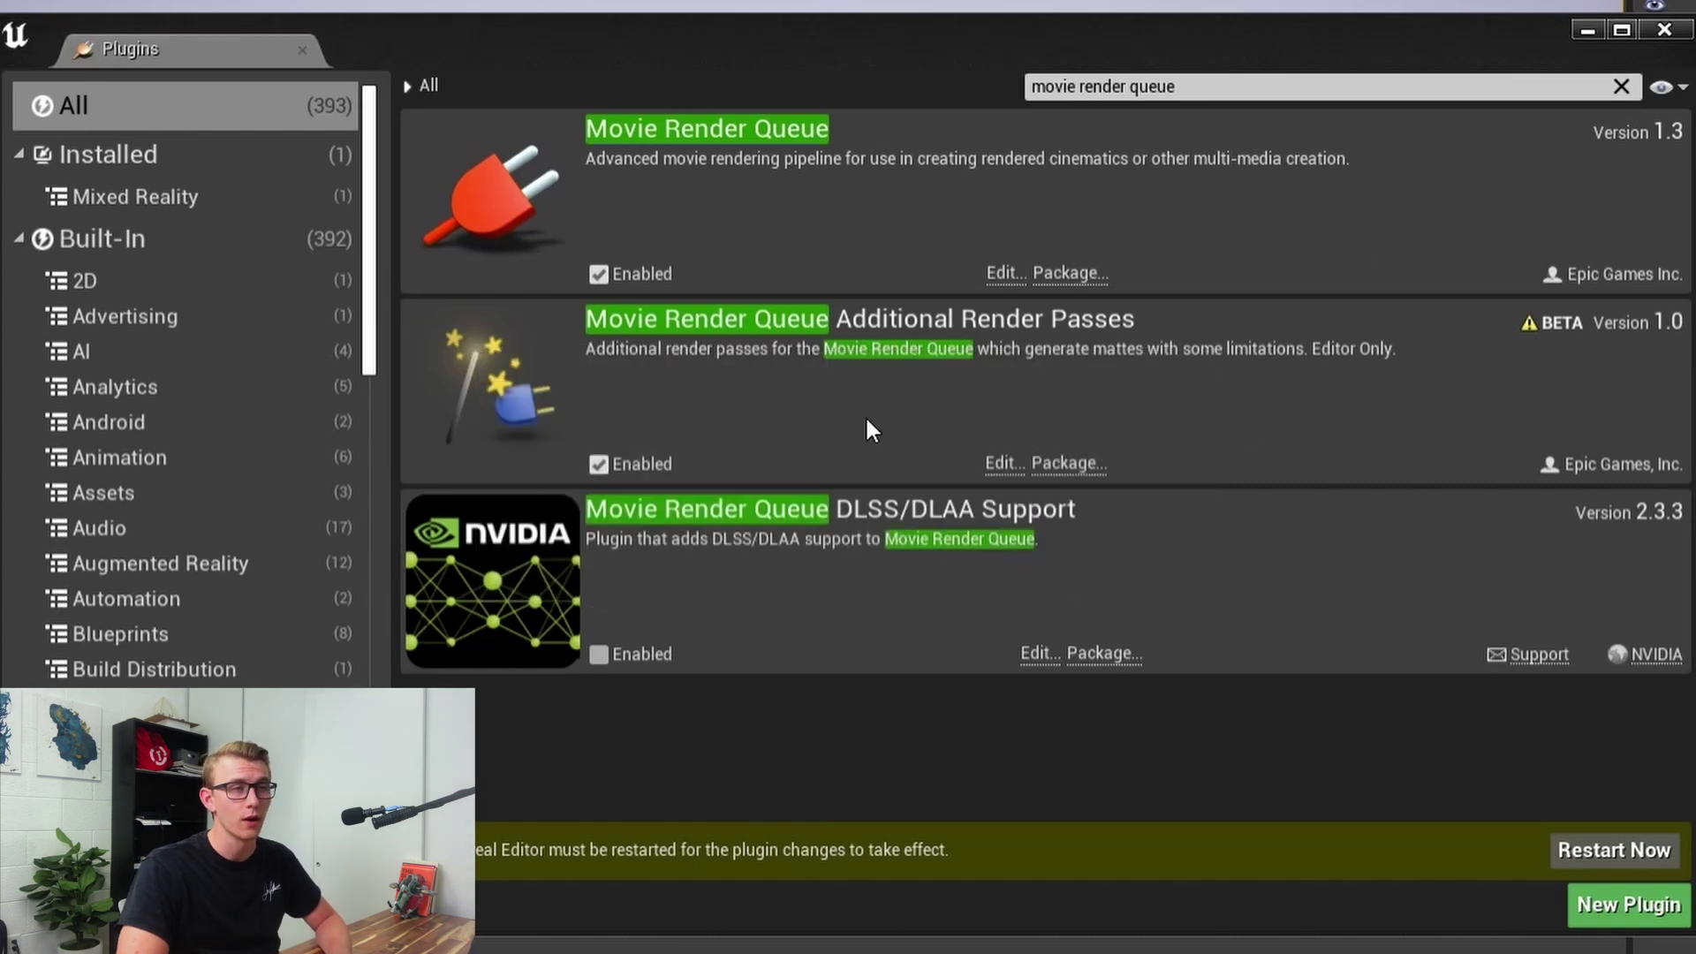
left_click(604, 654)
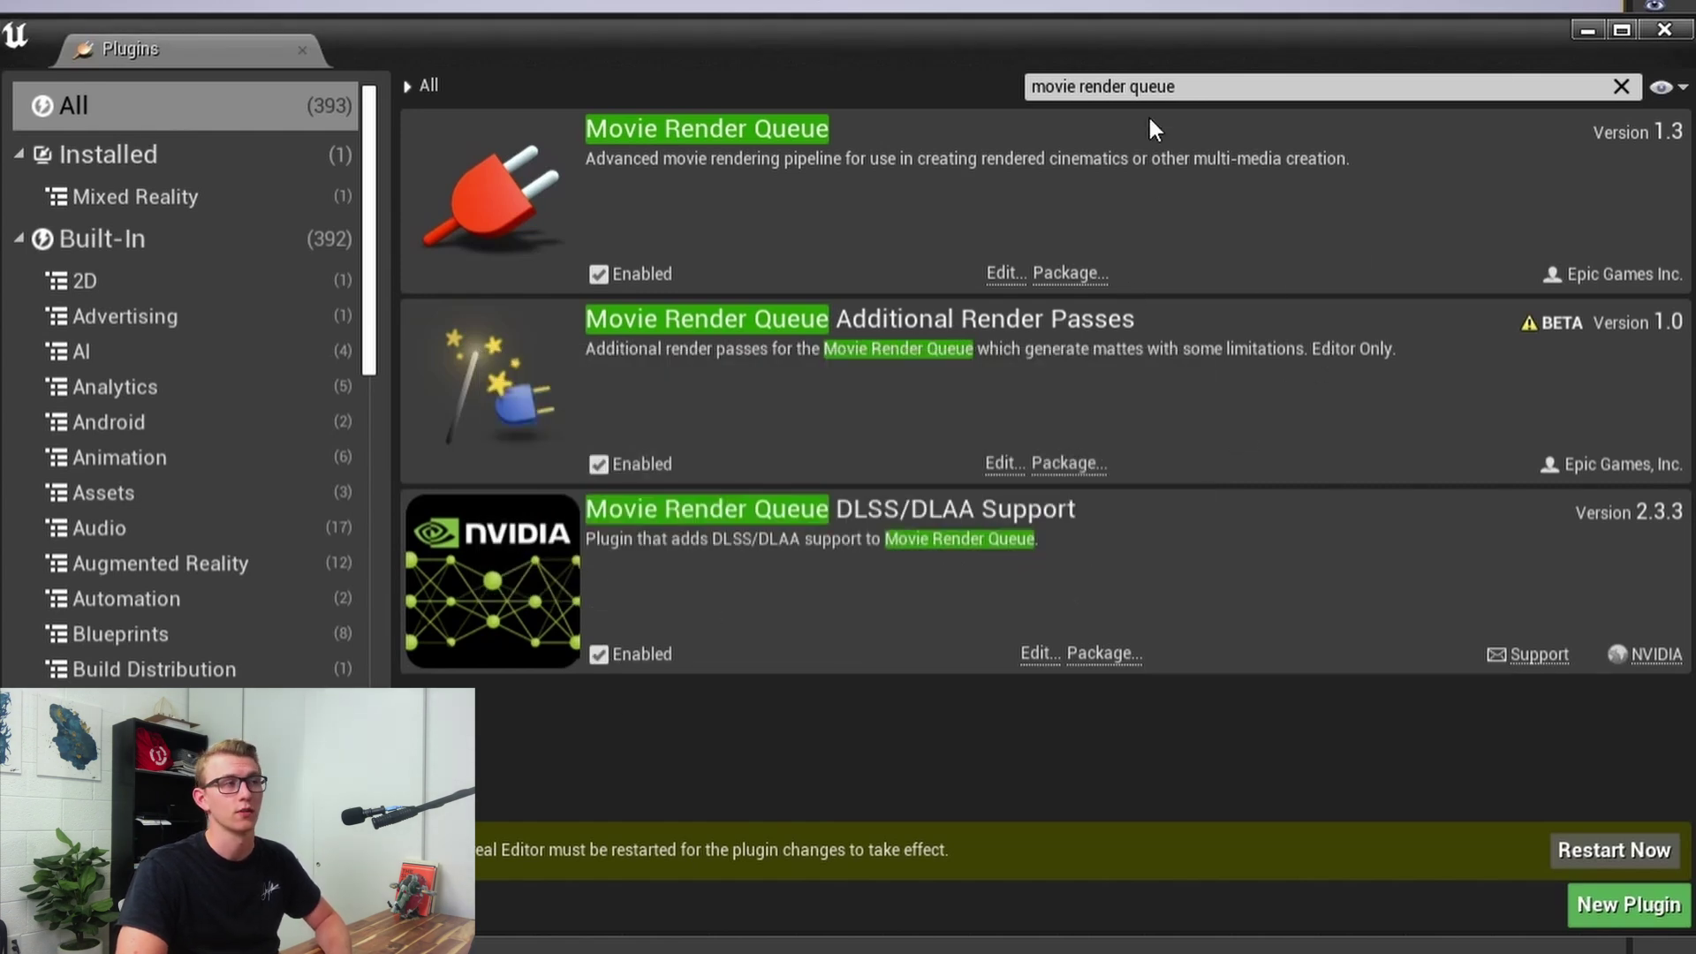
Enable the NVIDIA DLSS and RTX Global Illumination plugins
left_click(1032, 84)
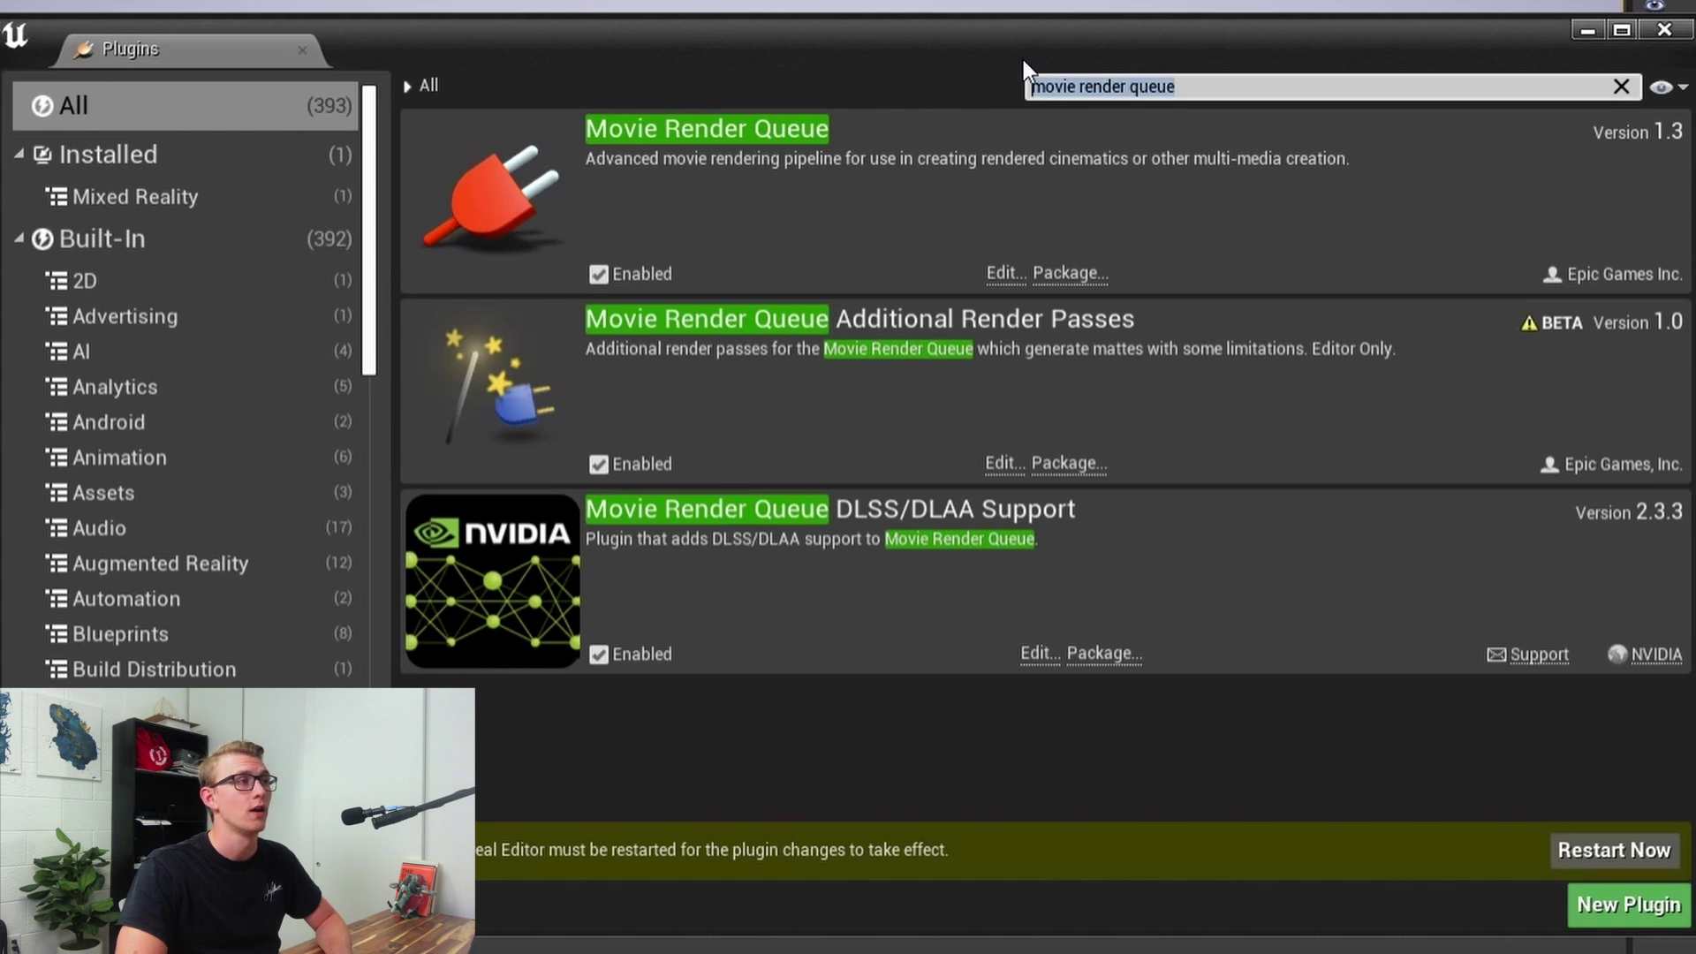
type("nvidia")
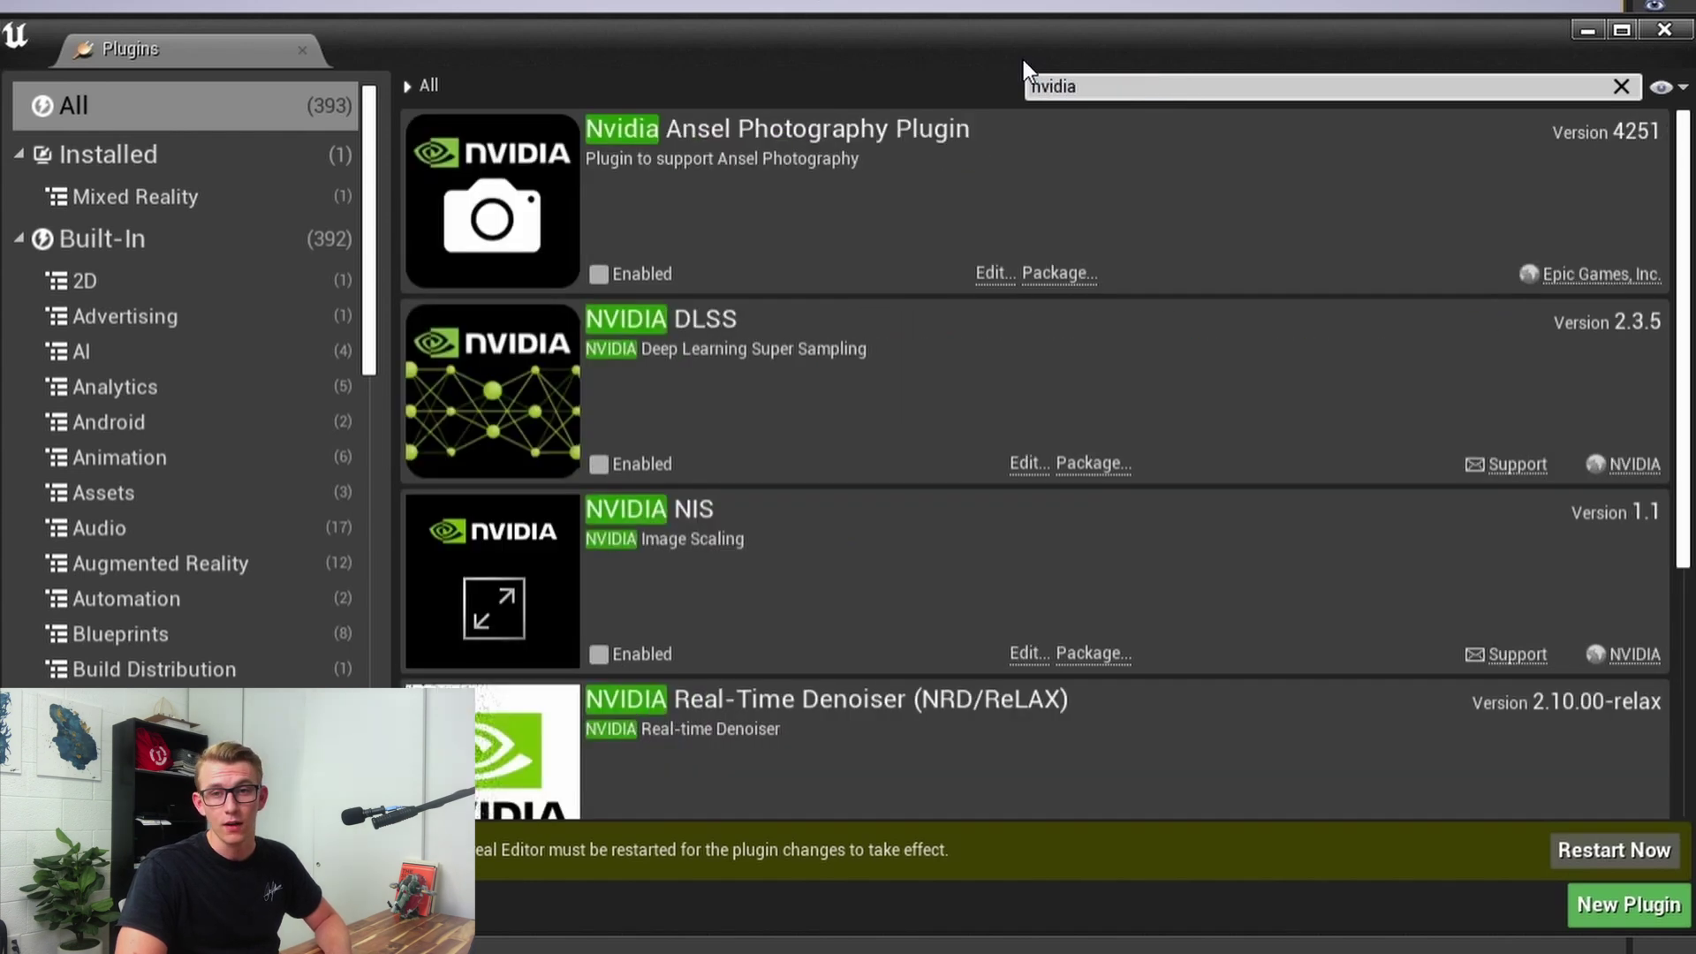
left_click(600, 463)
scroll(622, 632, "down", 3)
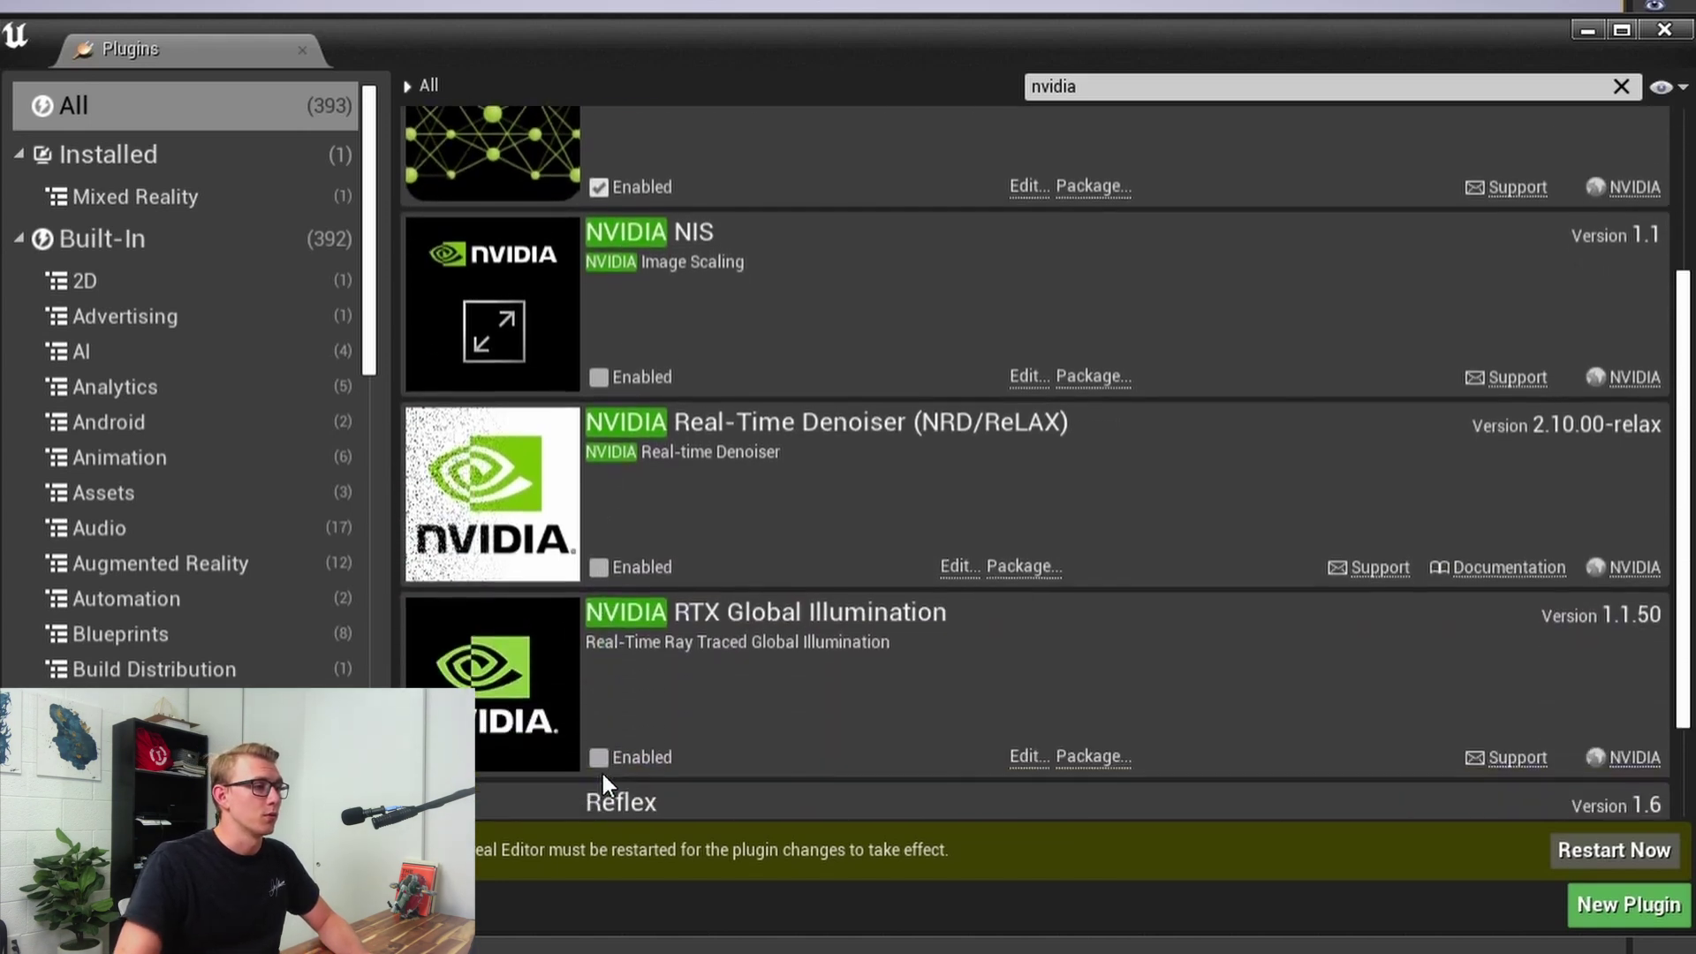
left_click(599, 739)
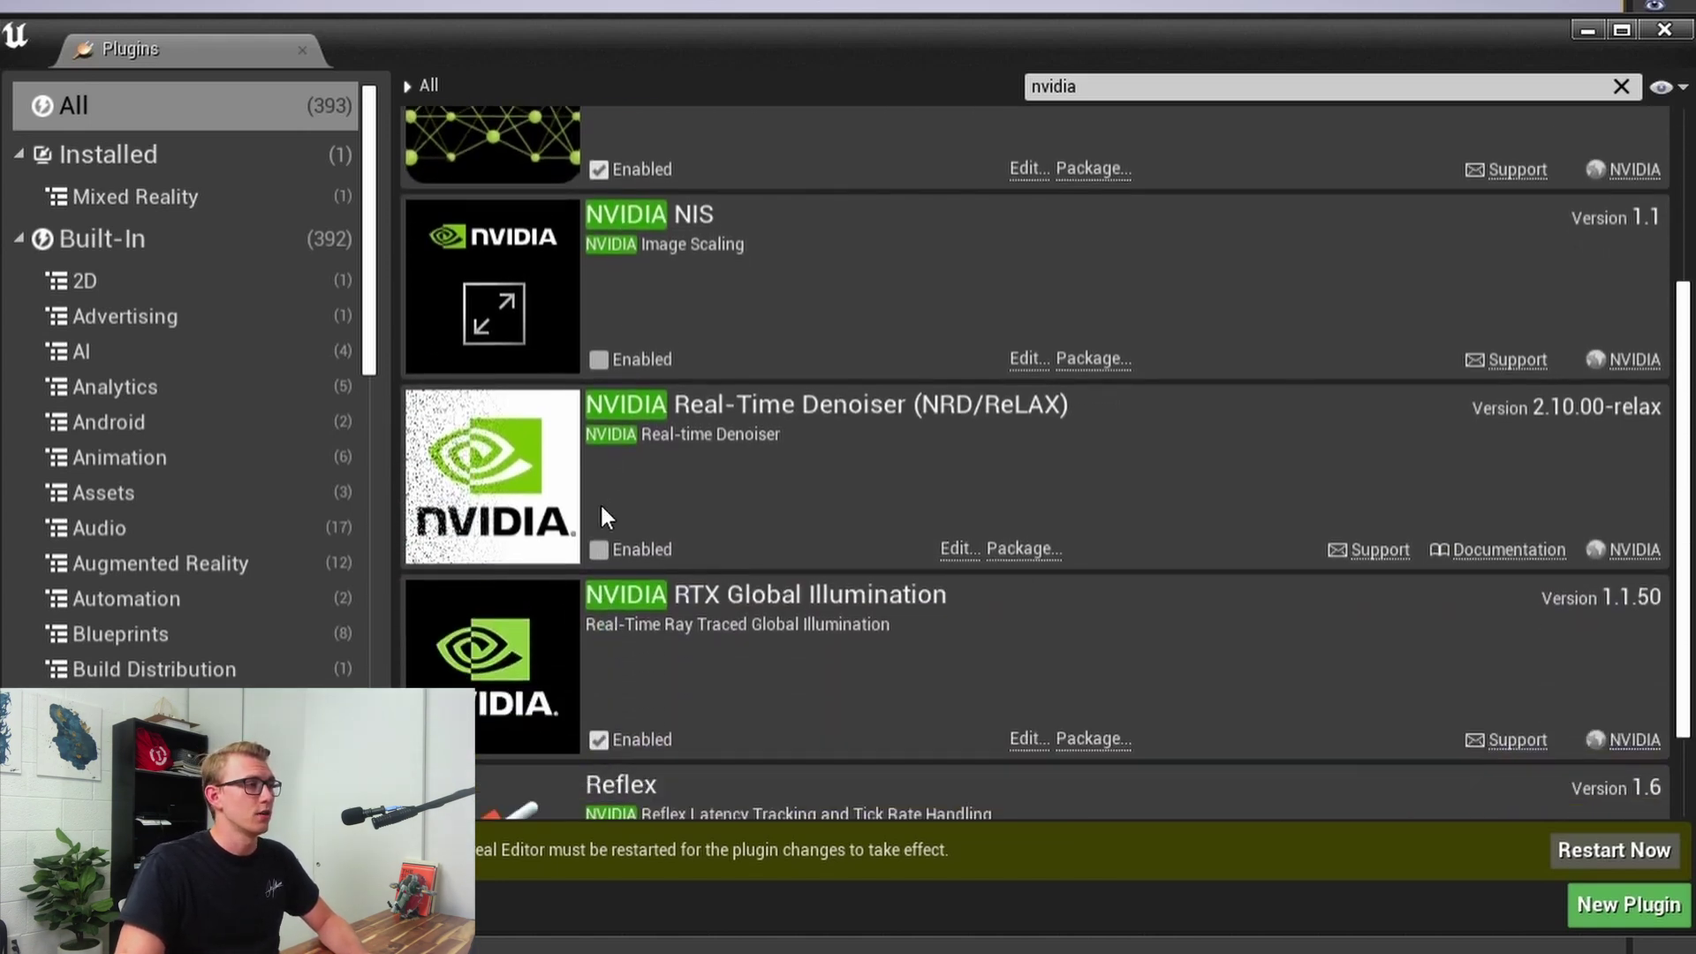
Enable the Apple ProRes Media plugin and restart the editor
double_click(1111, 85)
type("Pro")
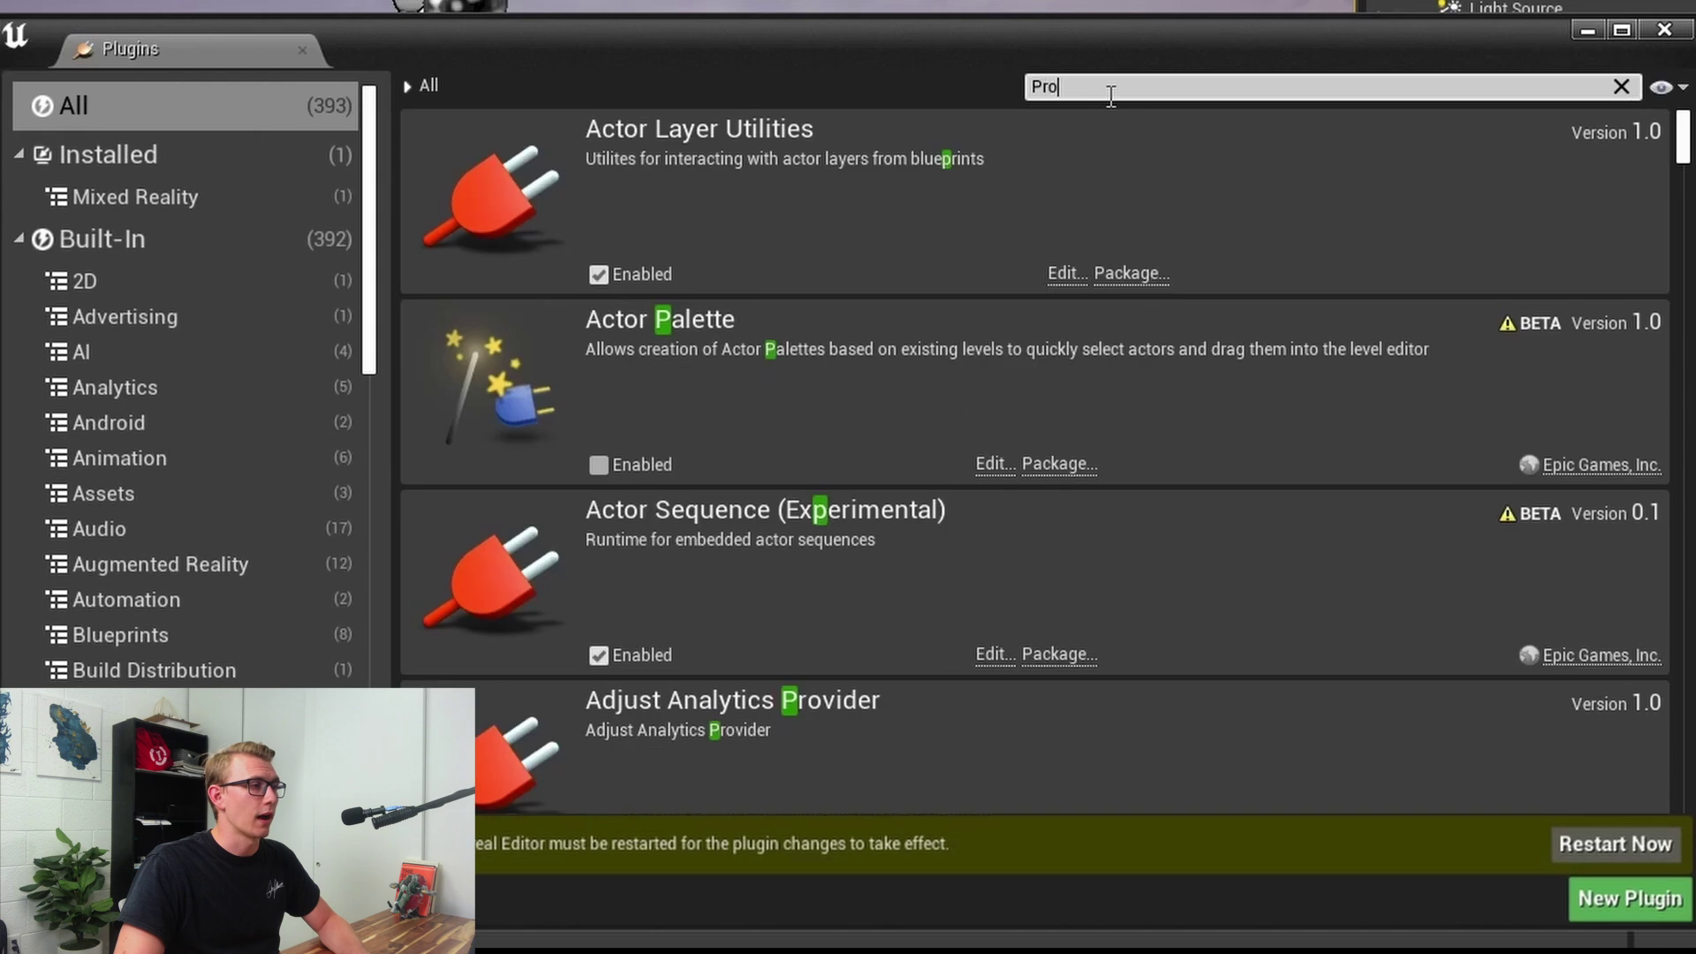
type("Res")
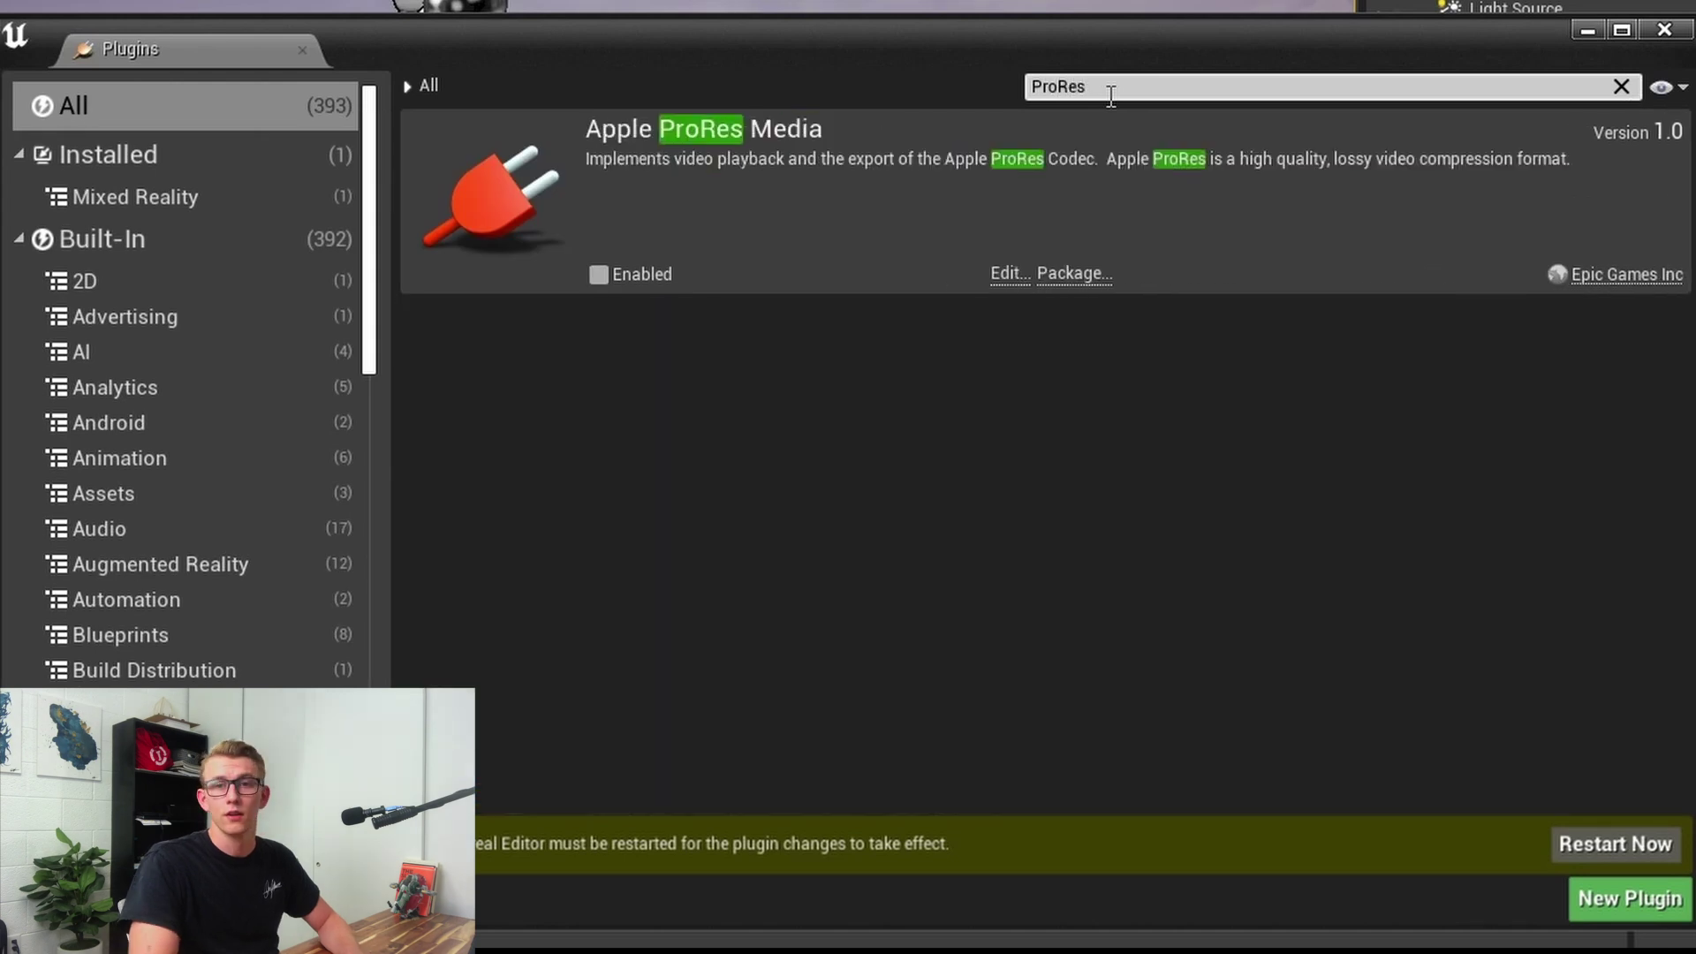
left_click(601, 276)
left_click(1604, 850)
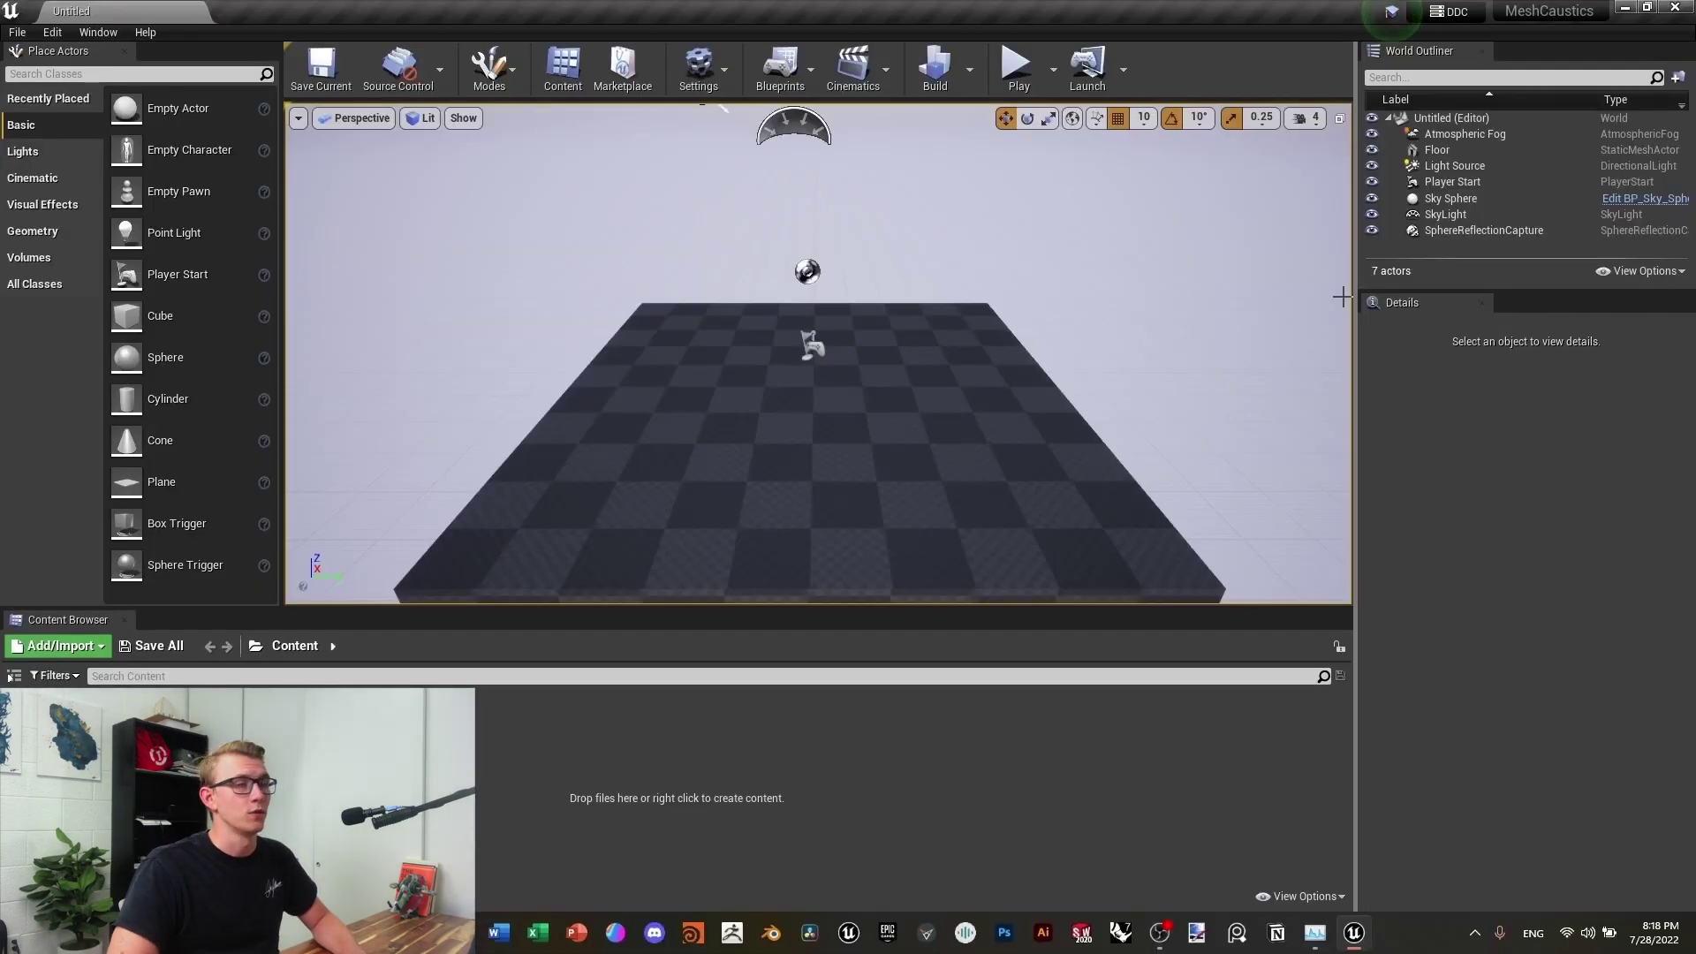
Open Project Settings as a docked full tab on the Engine Rendering page
left_click(697, 69)
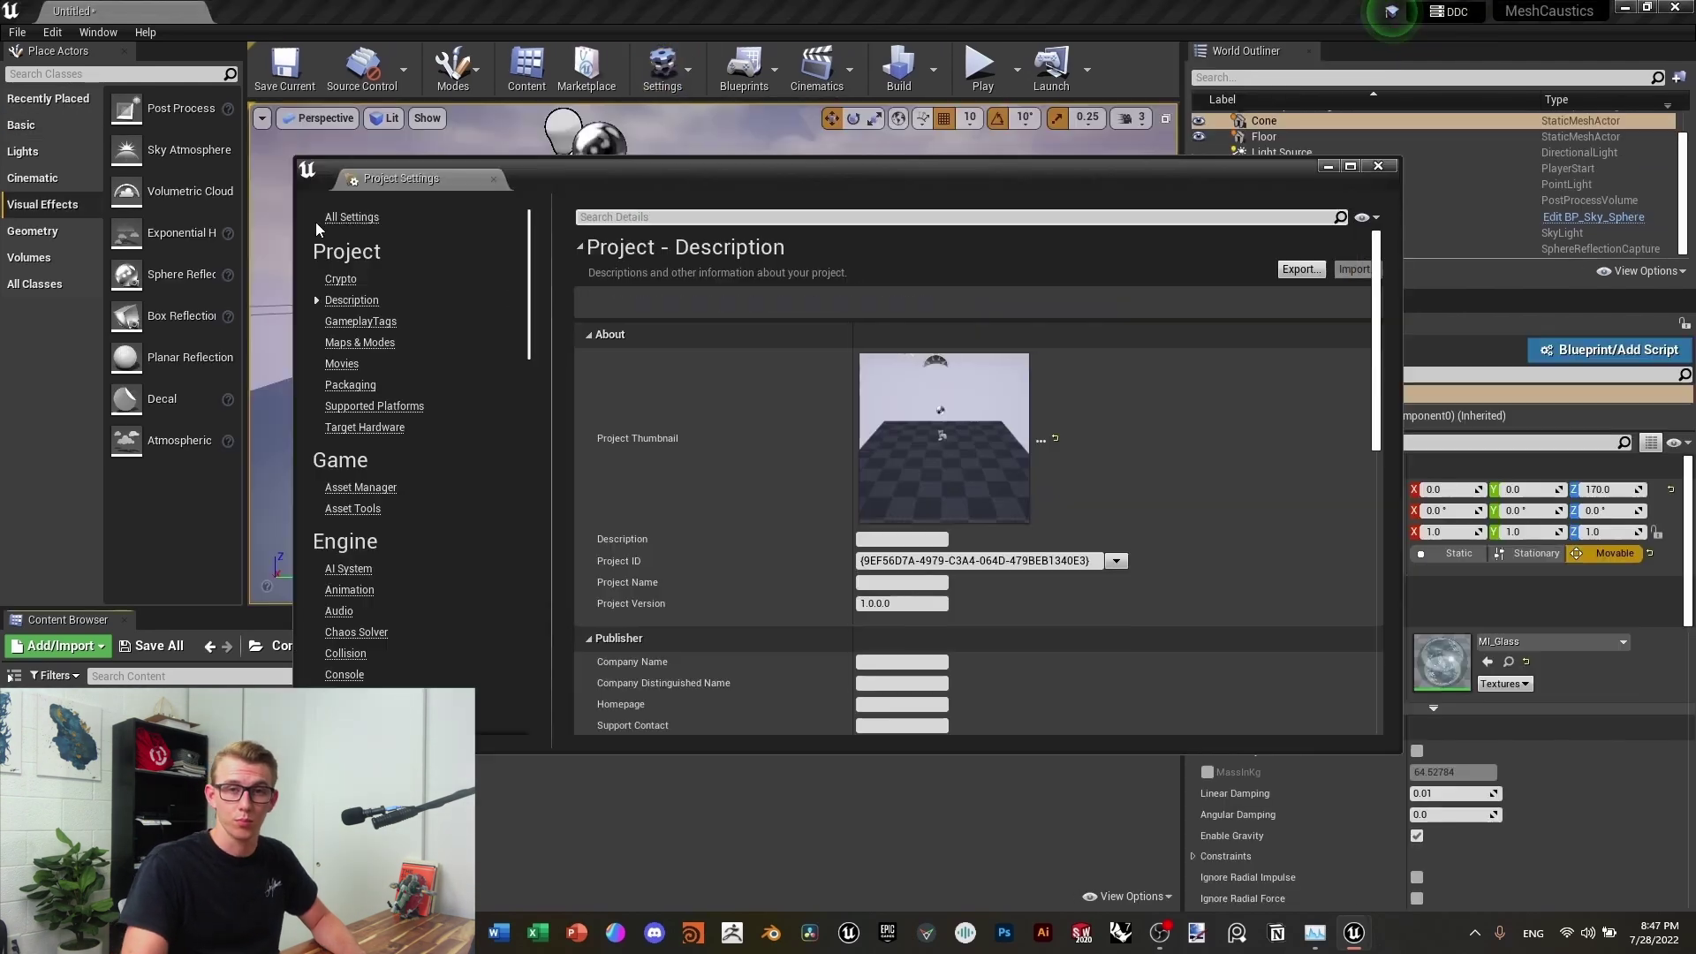
left_click_drag(454, 204, 289, 17)
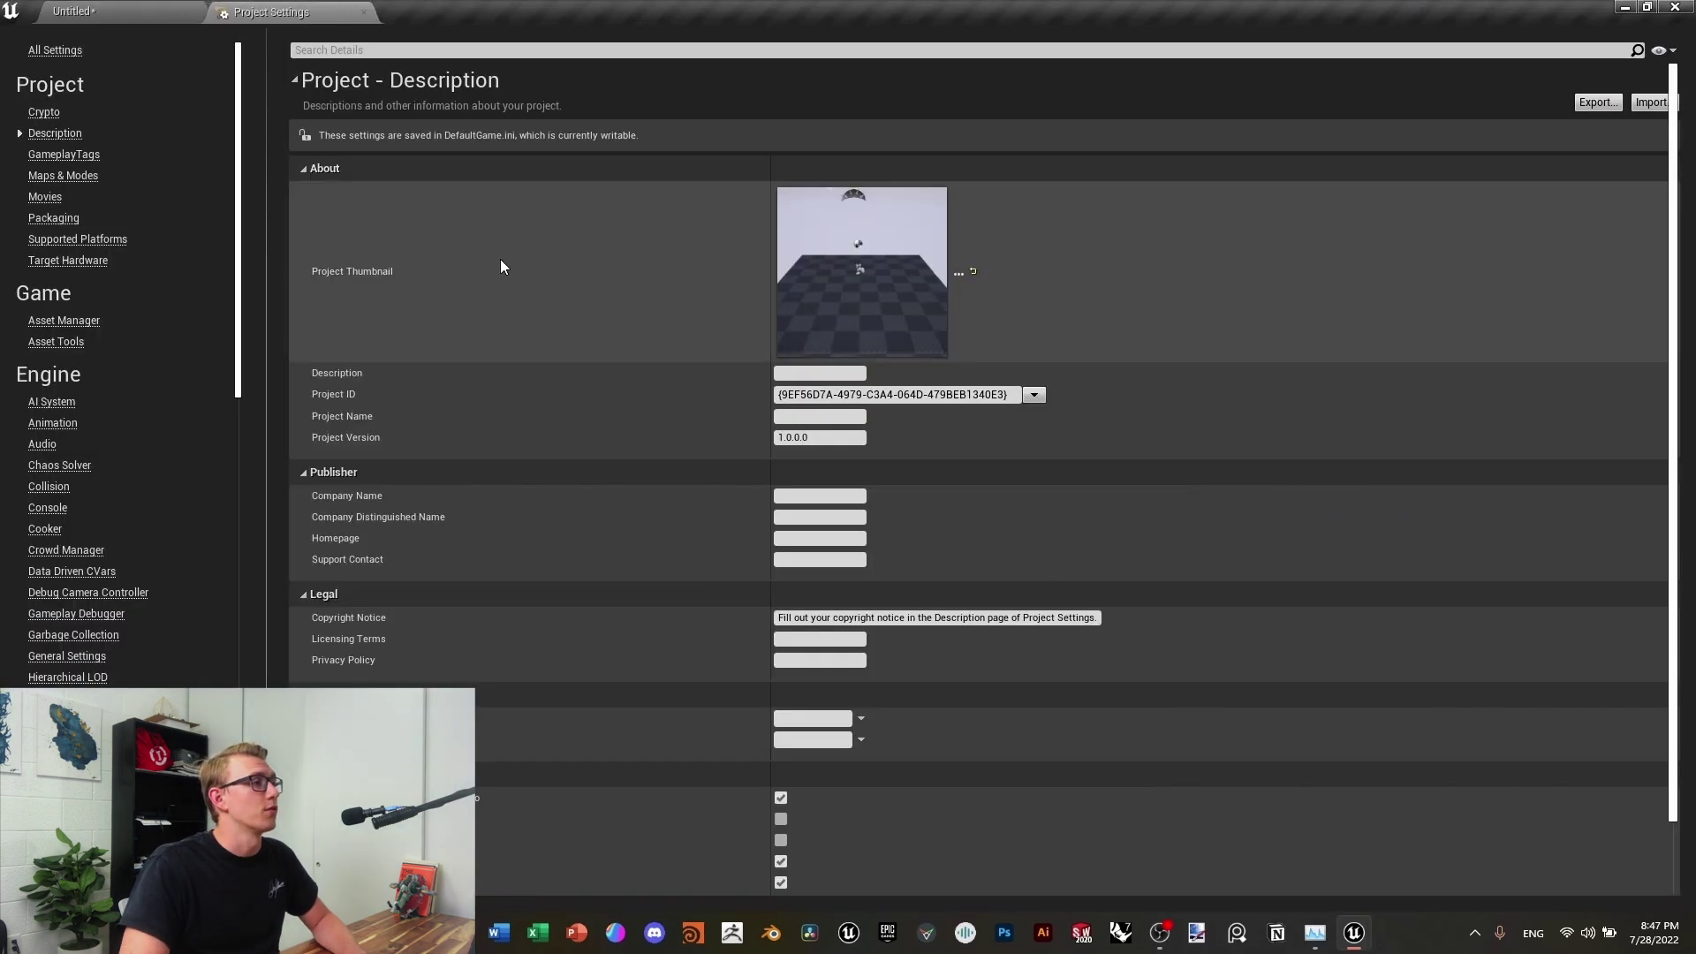
scroll(53, 600, "down", 5)
left_click(52, 535)
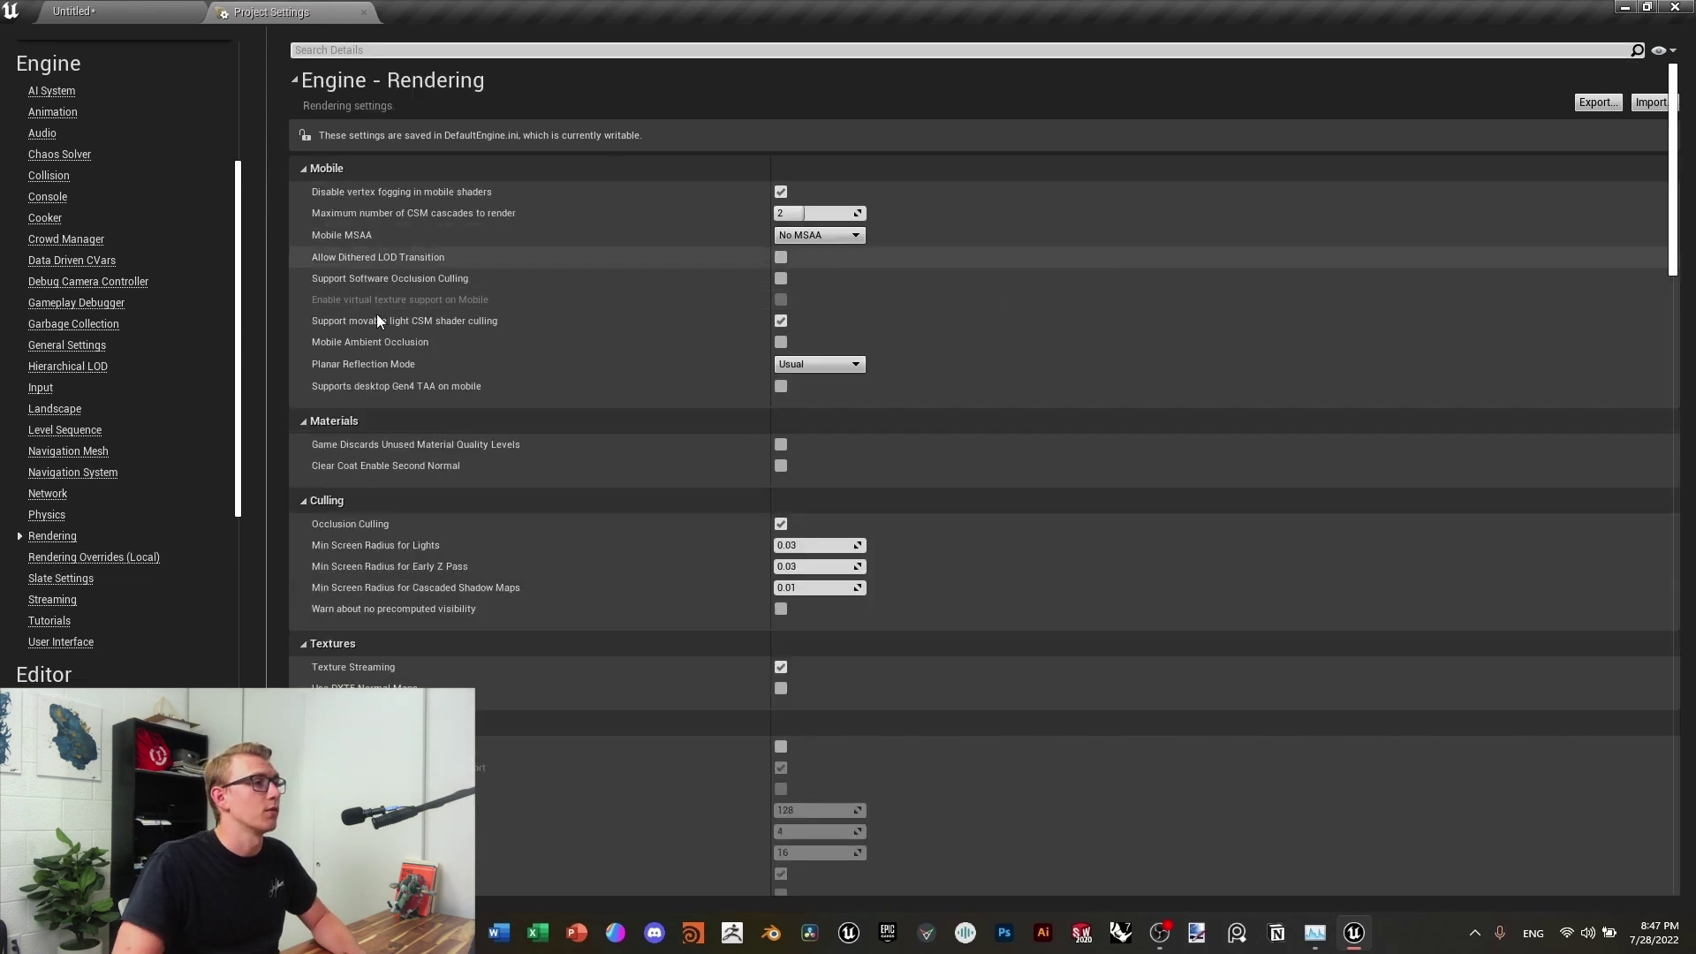
Check that the Windows platform Default RHI stays at DirectX 12
scroll(654, 511, "down", 3)
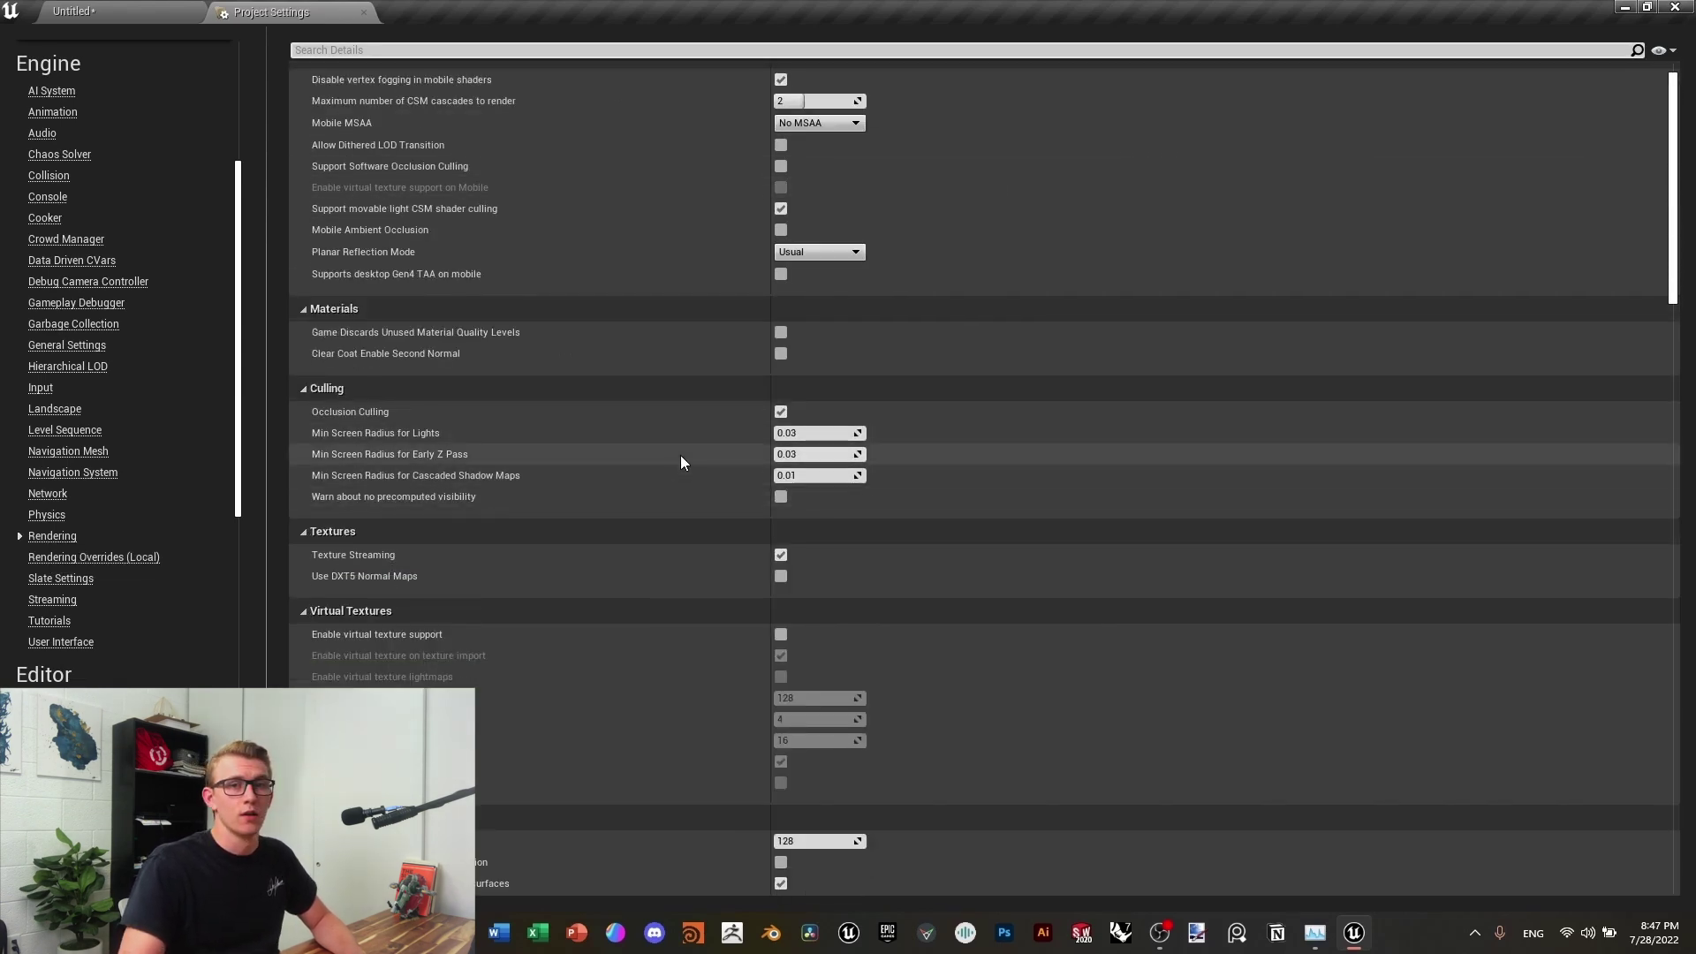
scroll(759, 539, "down", 1)
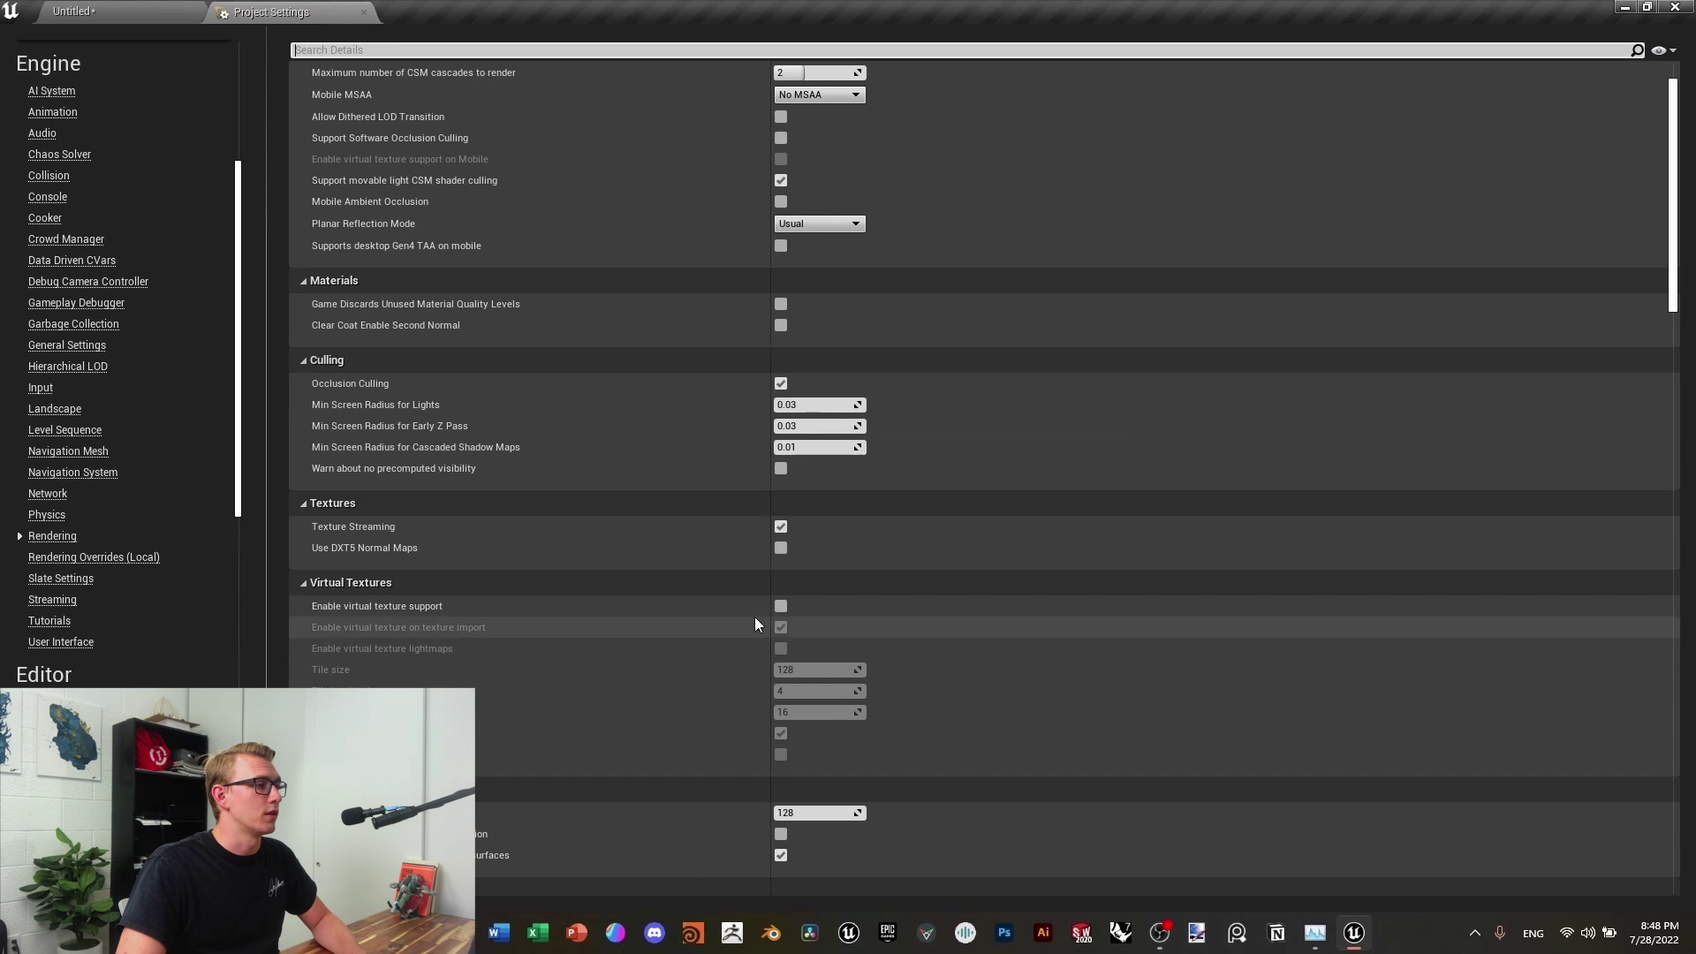
scroll(650, 583, "down", 15)
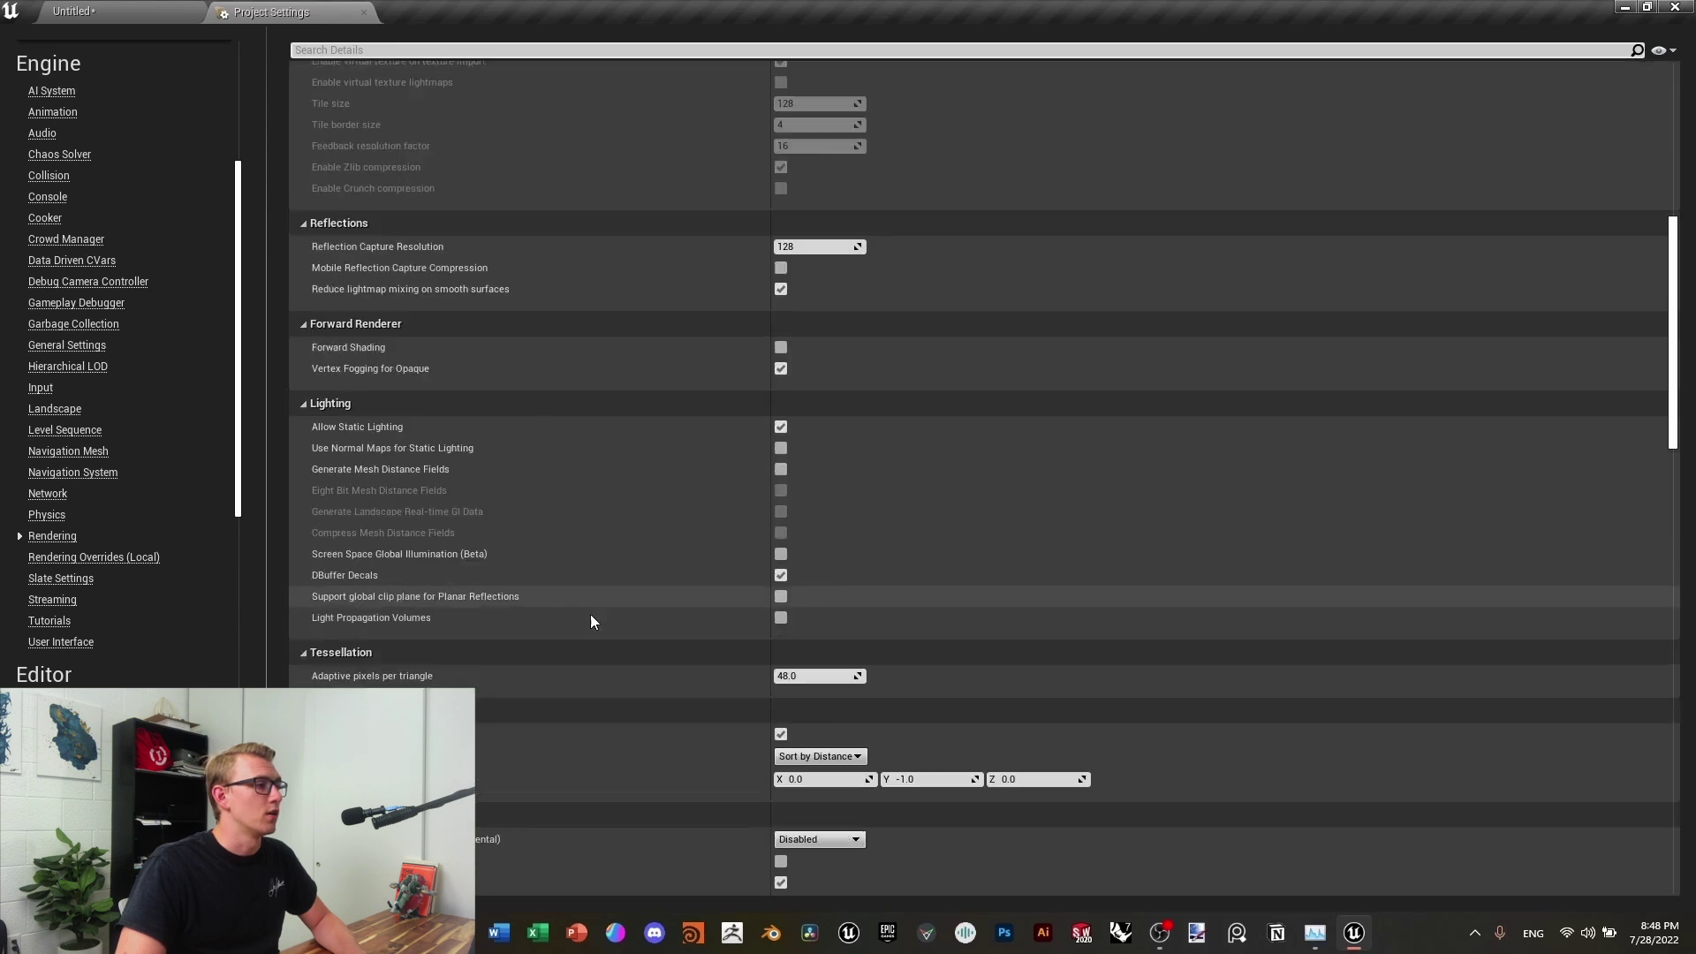
scroll(591, 620, "down", 20)
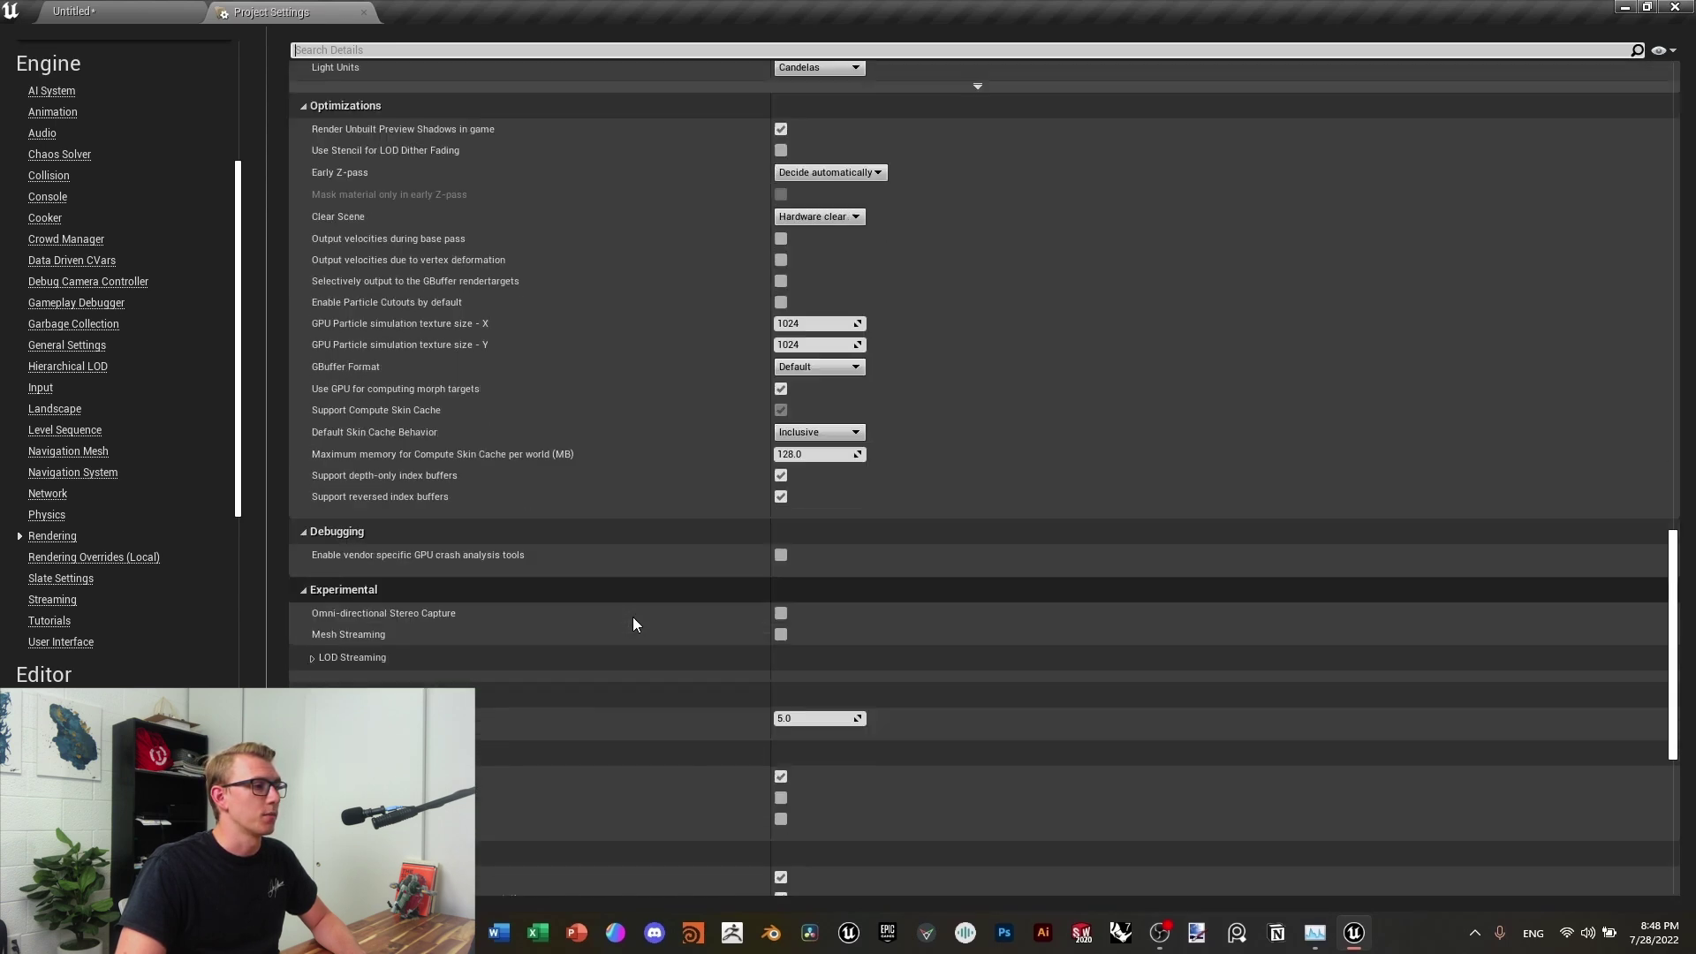
scroll(633, 623, "down", 5)
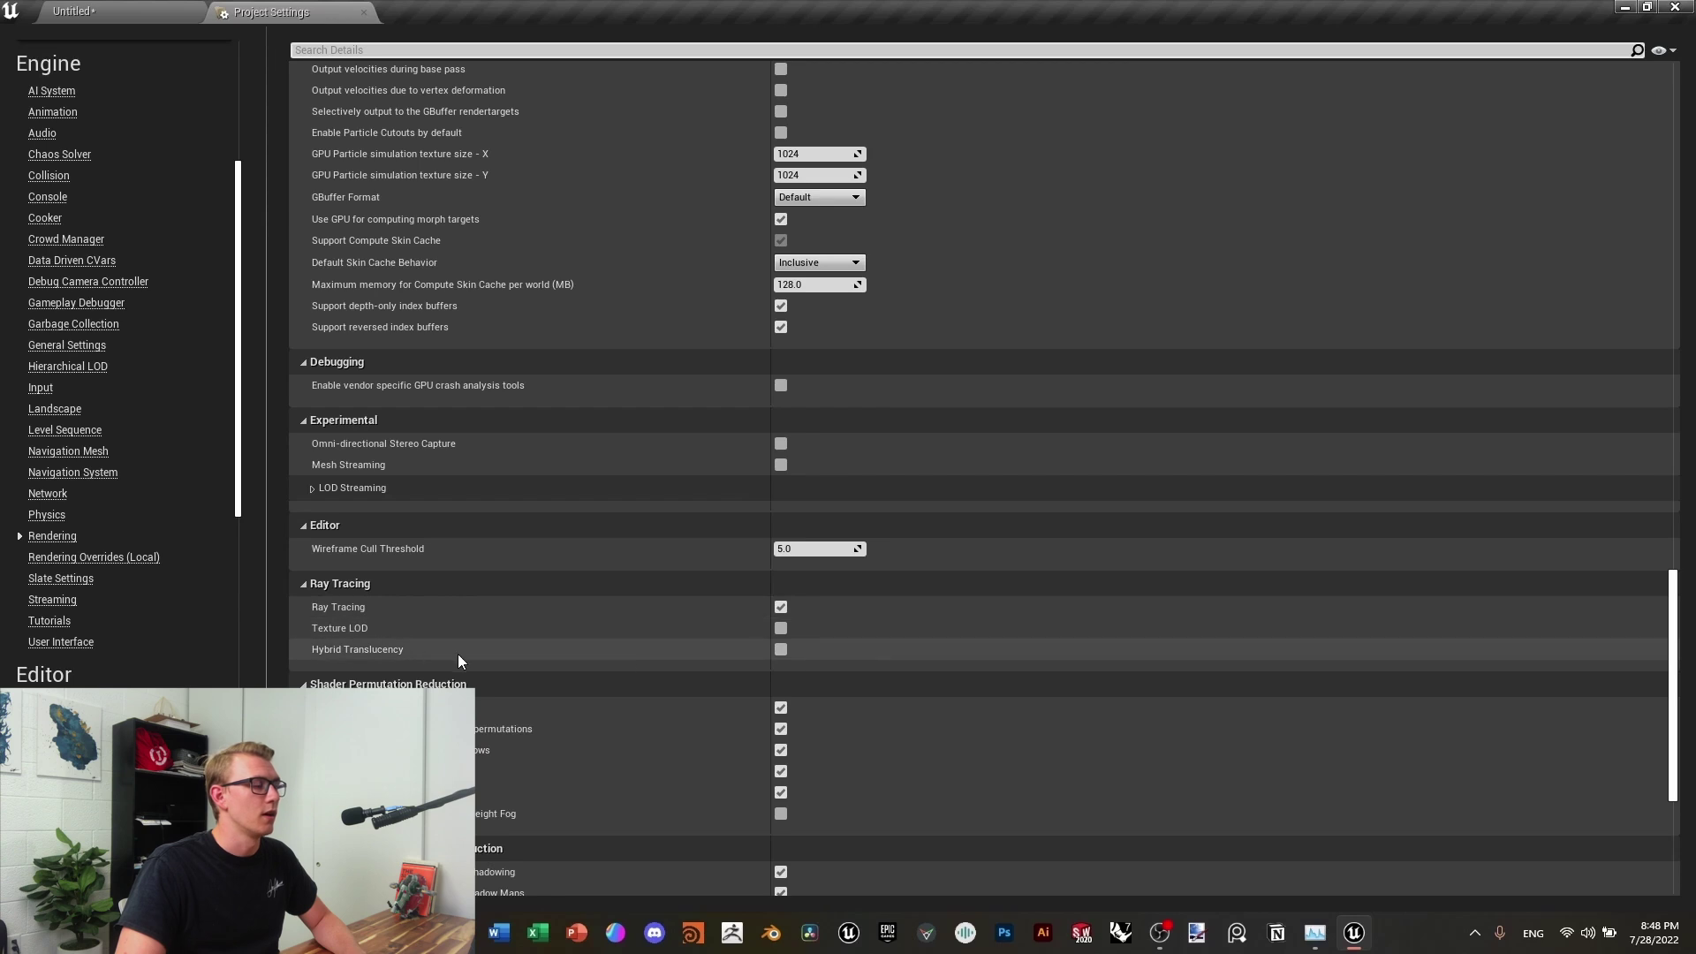
scroll(53, 619, "down", 12)
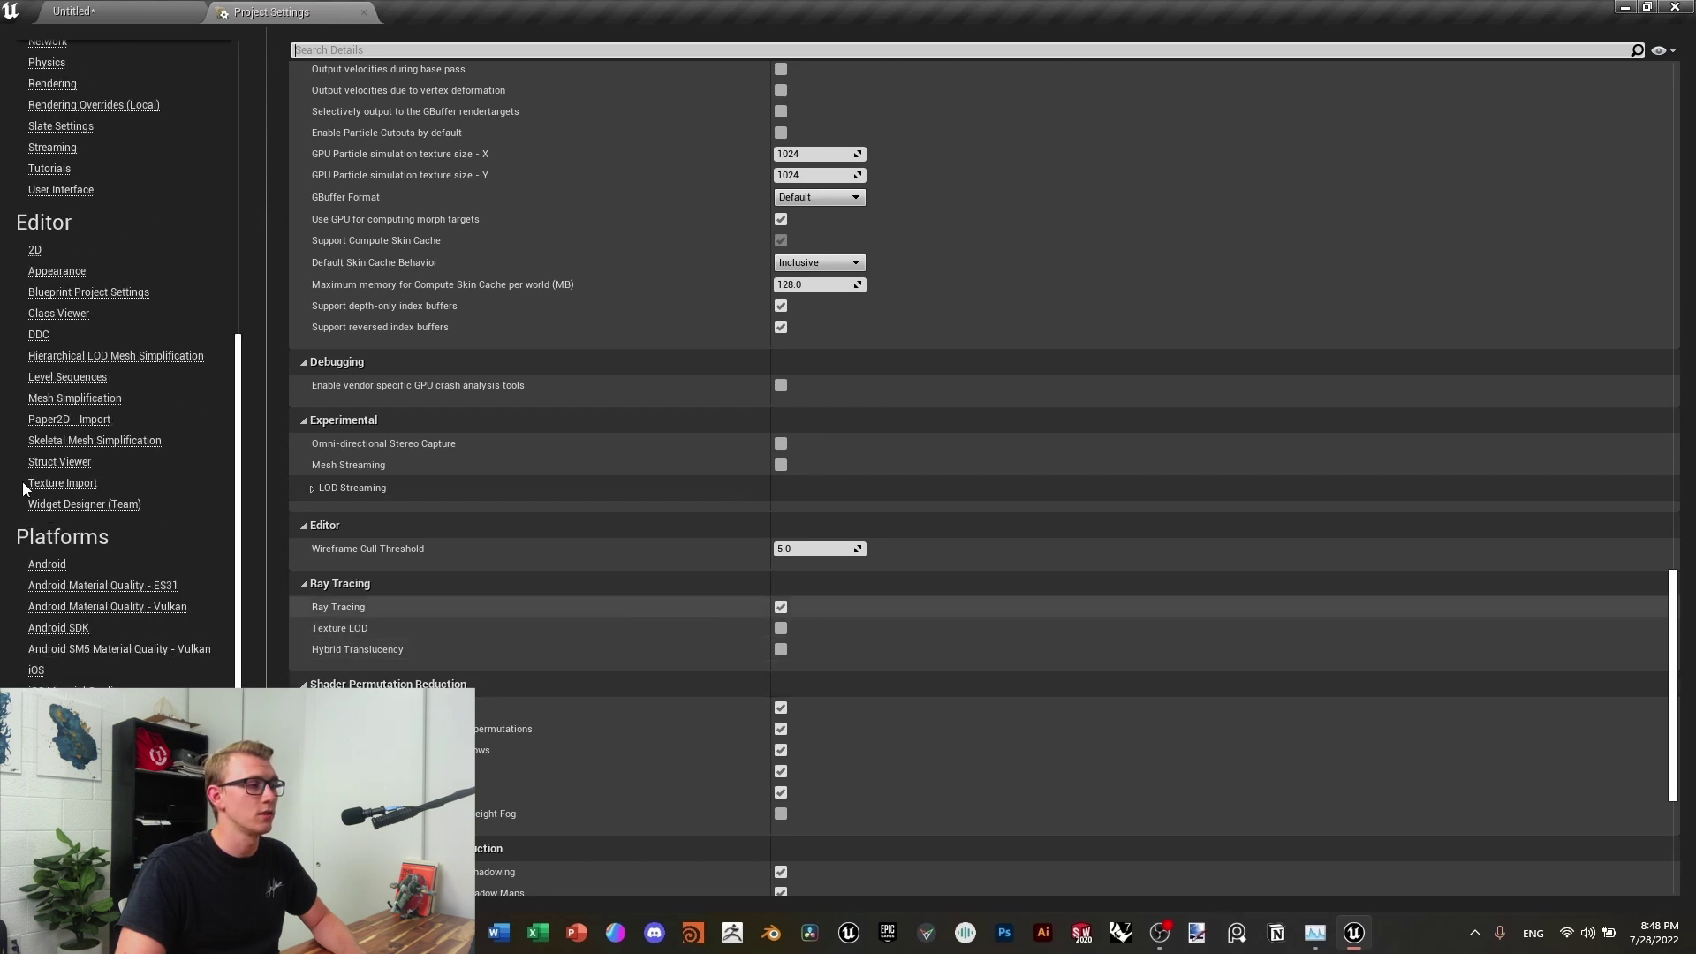
left_click(44, 712)
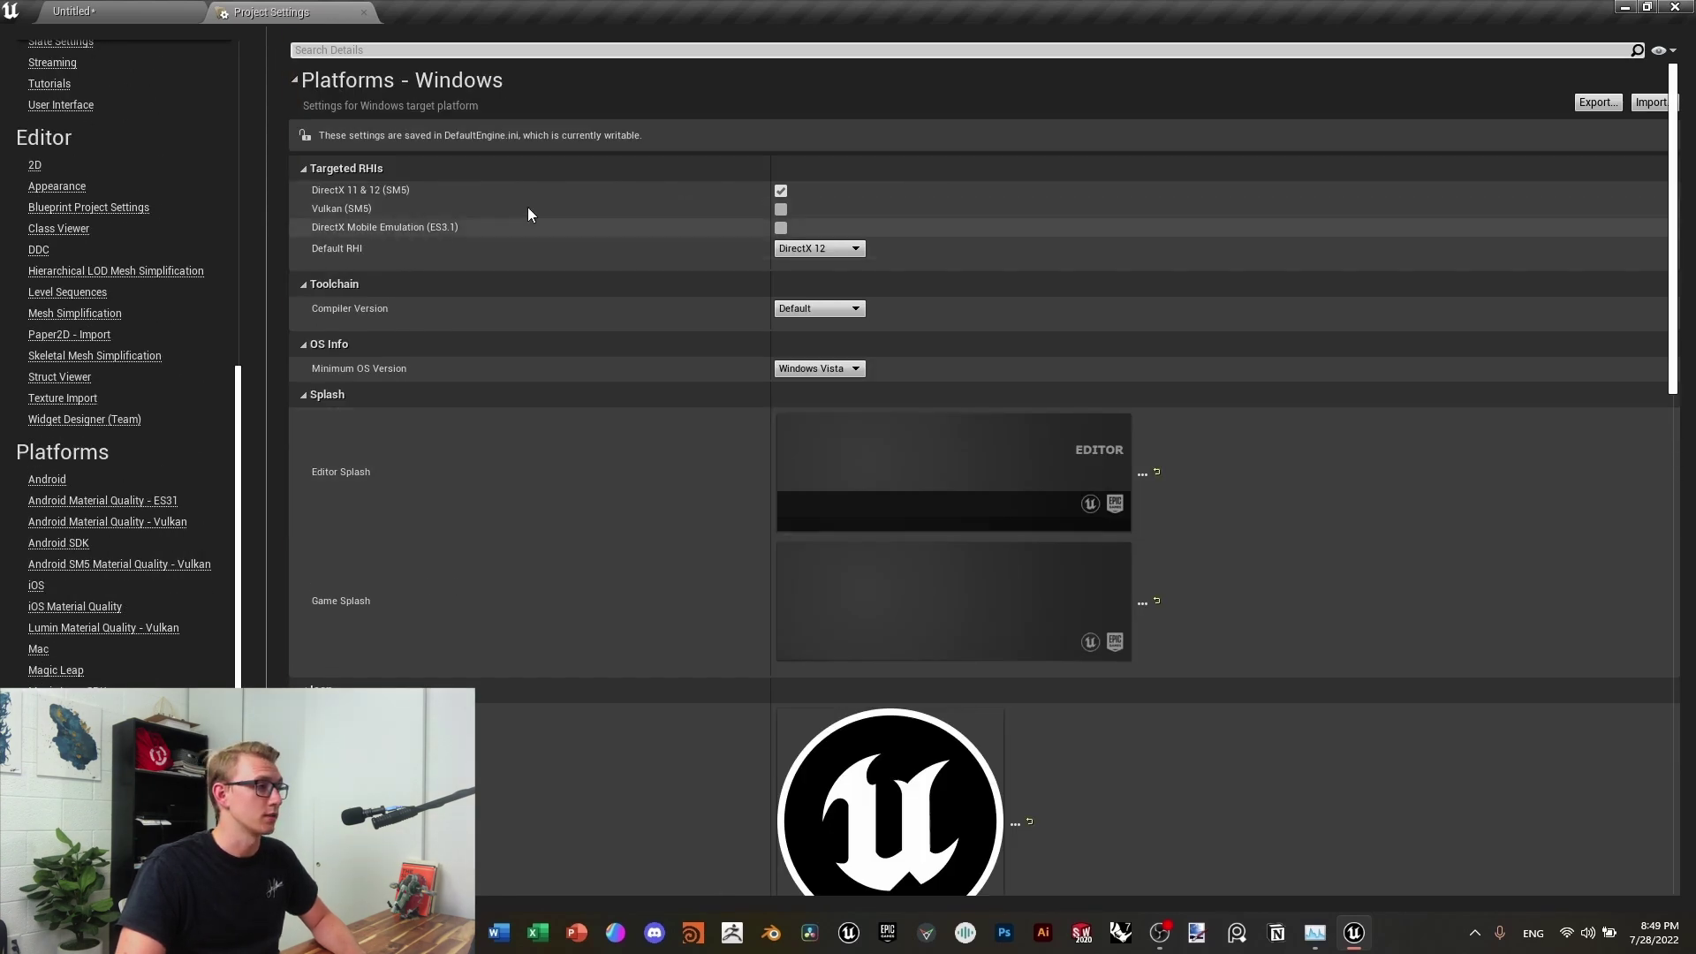
left_click(817, 251)
left_click(945, 248)
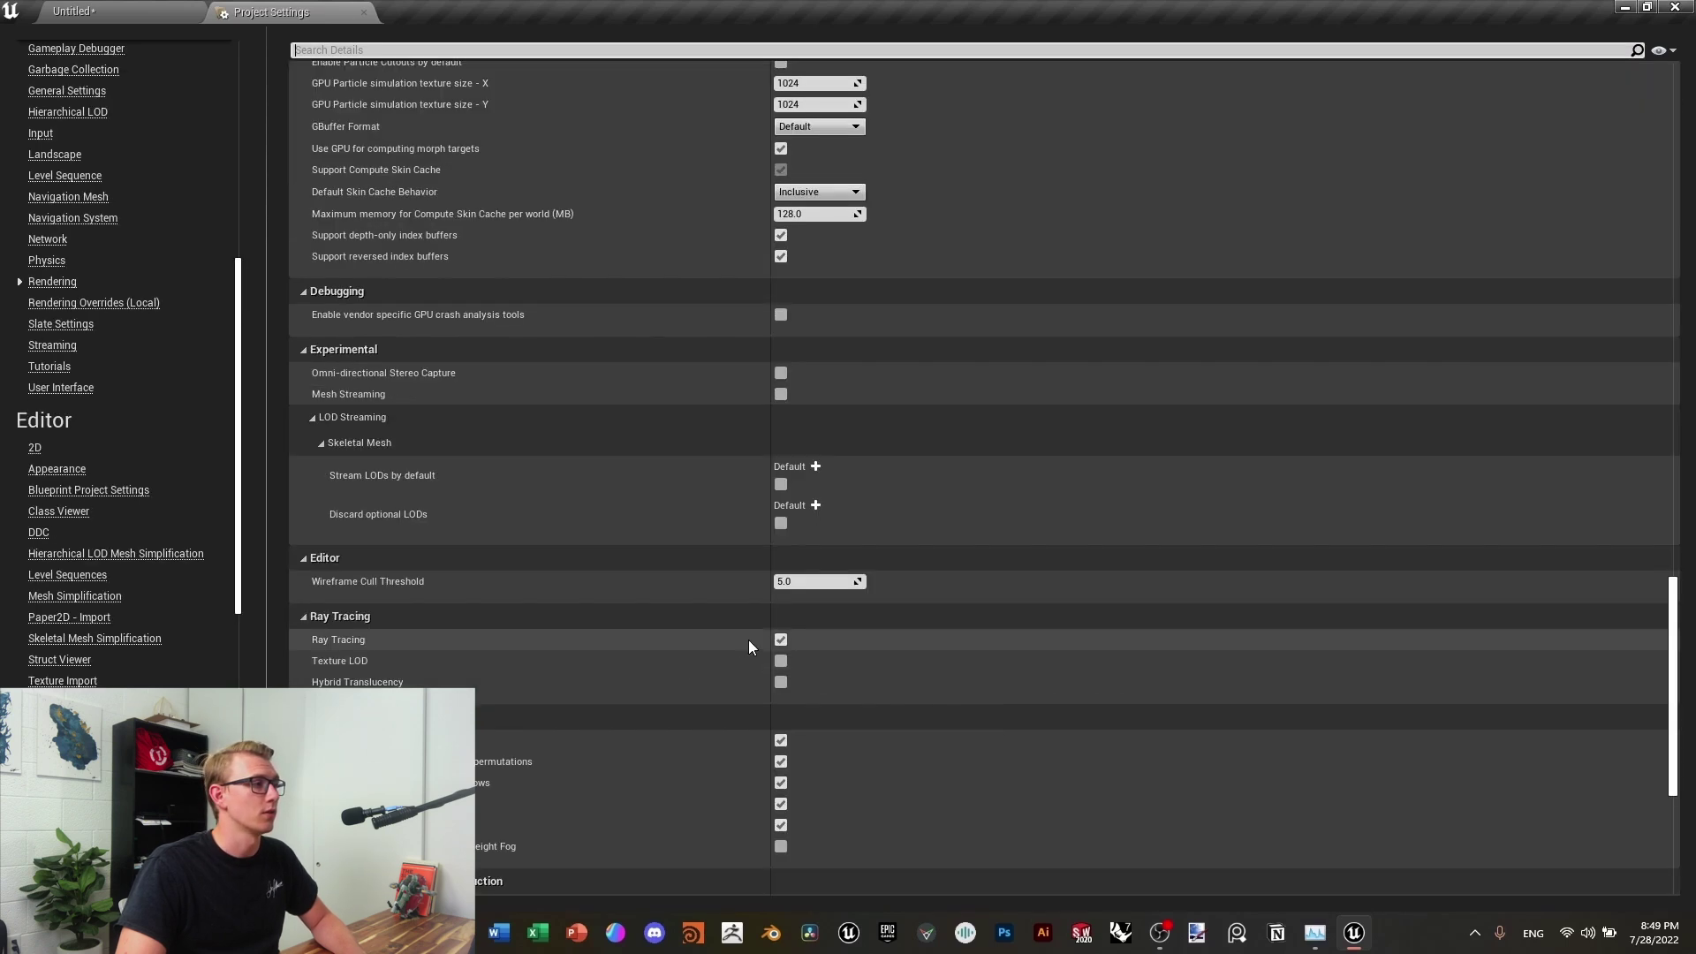
Scroll back up through the Project Settings page
scroll(786, 528, "up", 8)
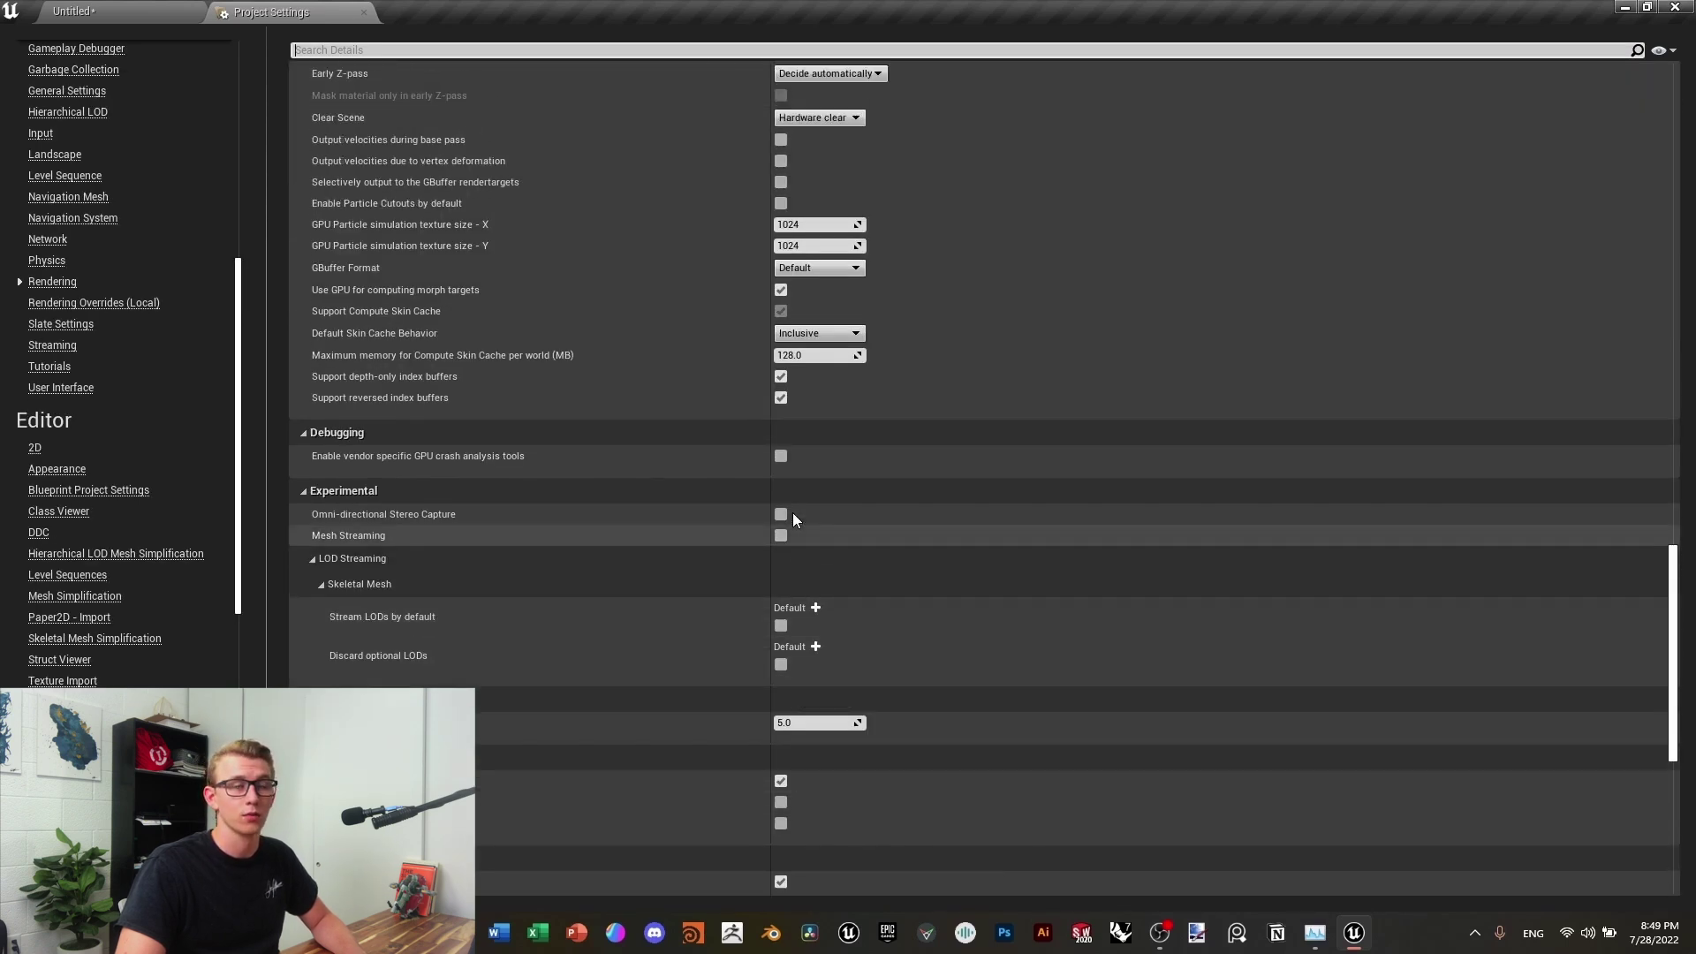
scroll(792, 512, "up", 12)
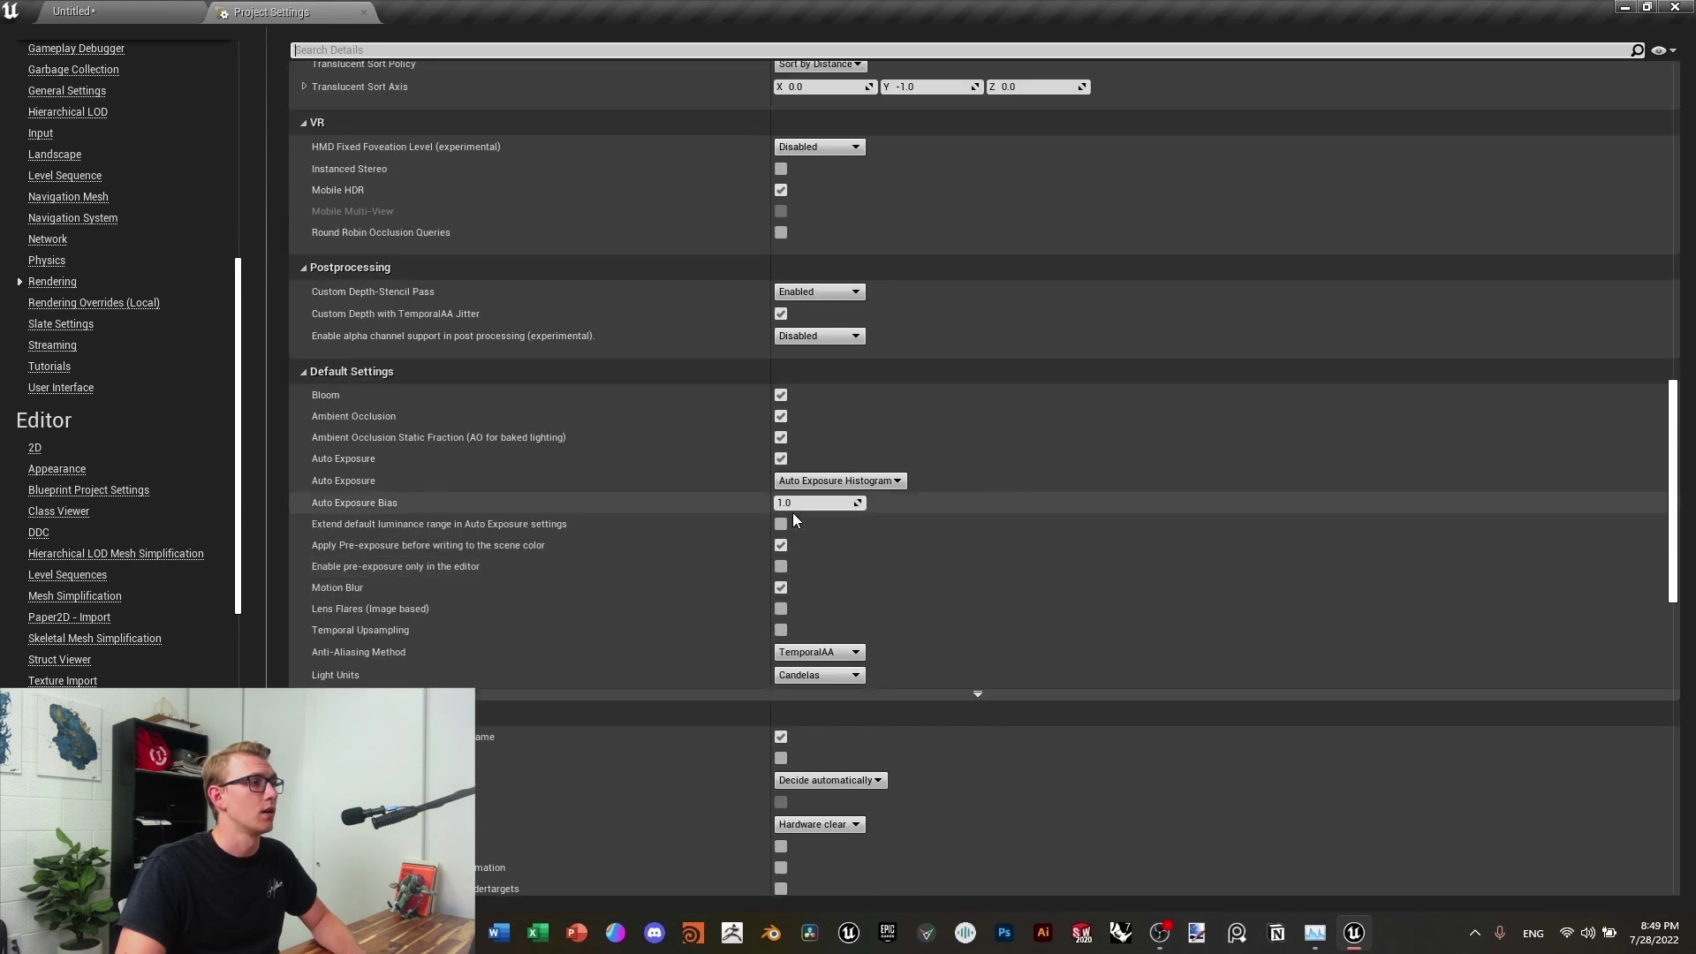
scroll(729, 267, "up", 10)
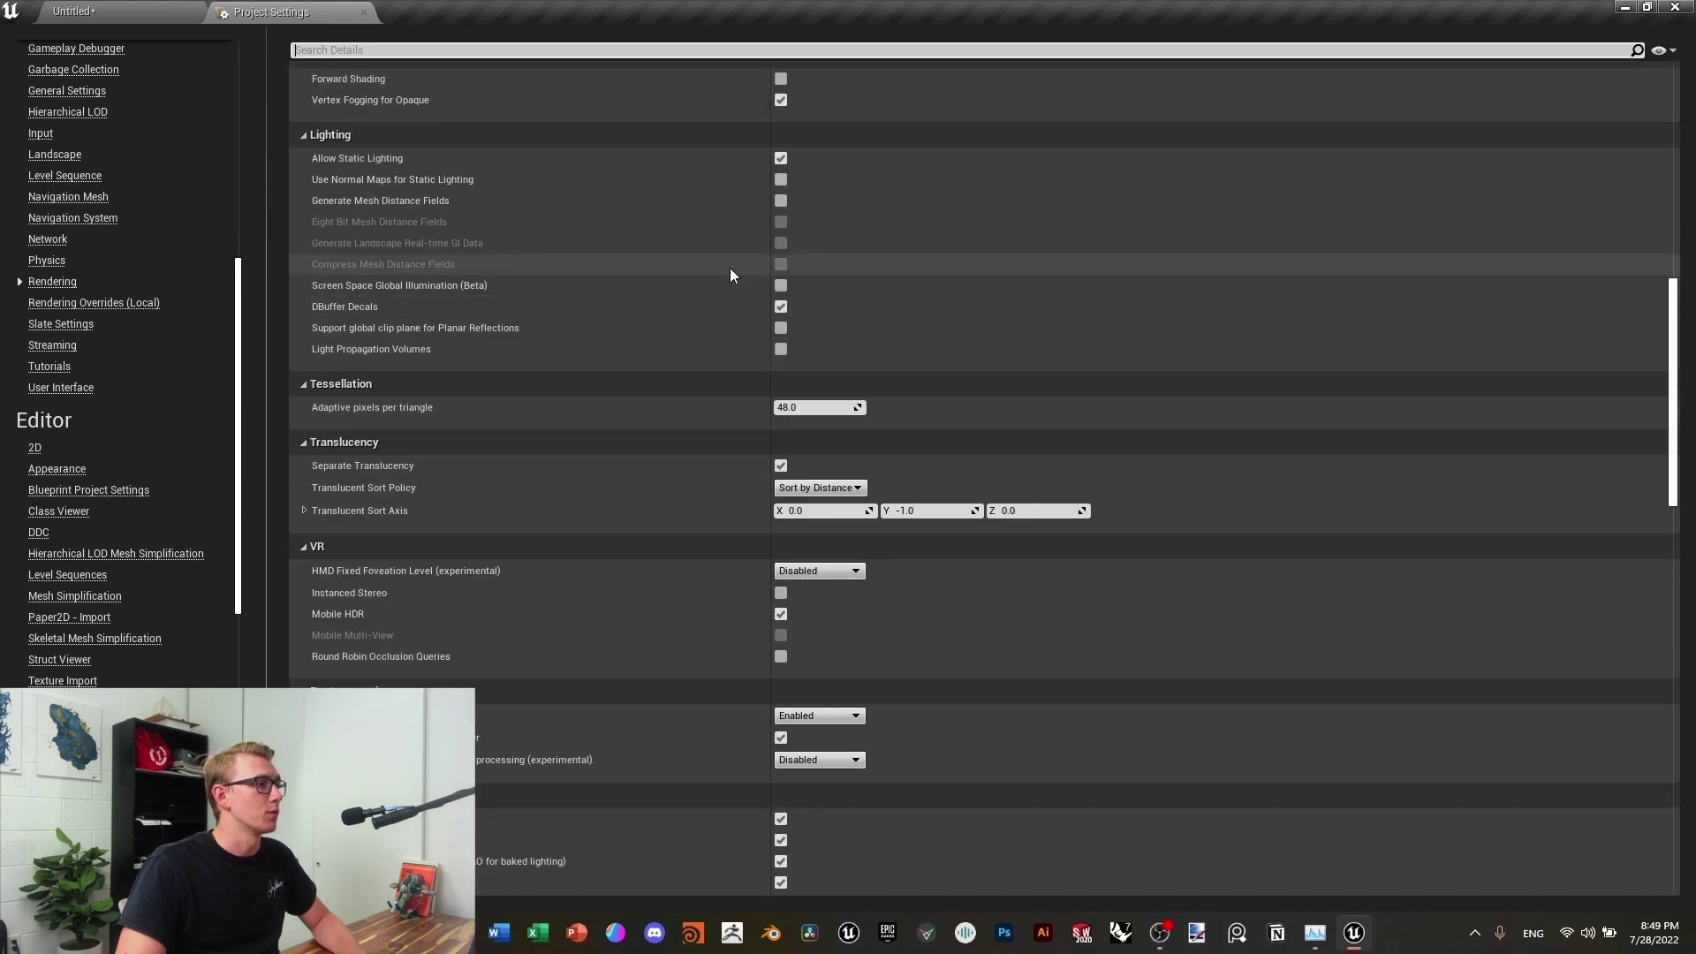
scroll(729, 267, "up", 6)
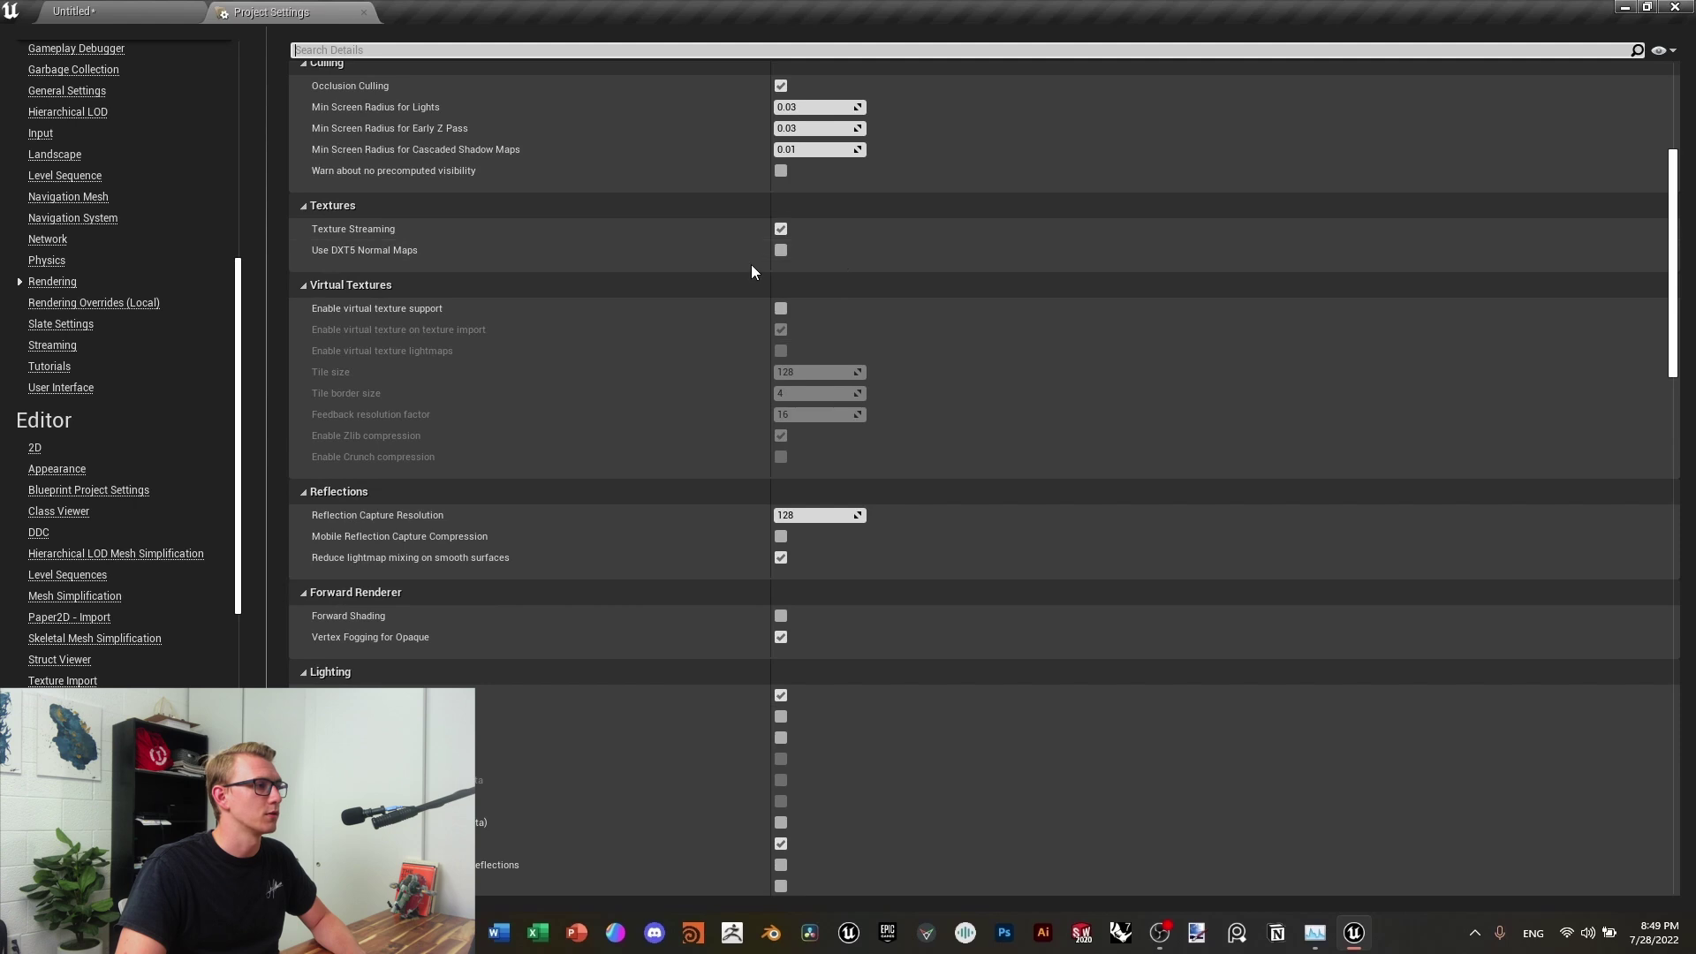
scroll(378, 235, "up", 9)
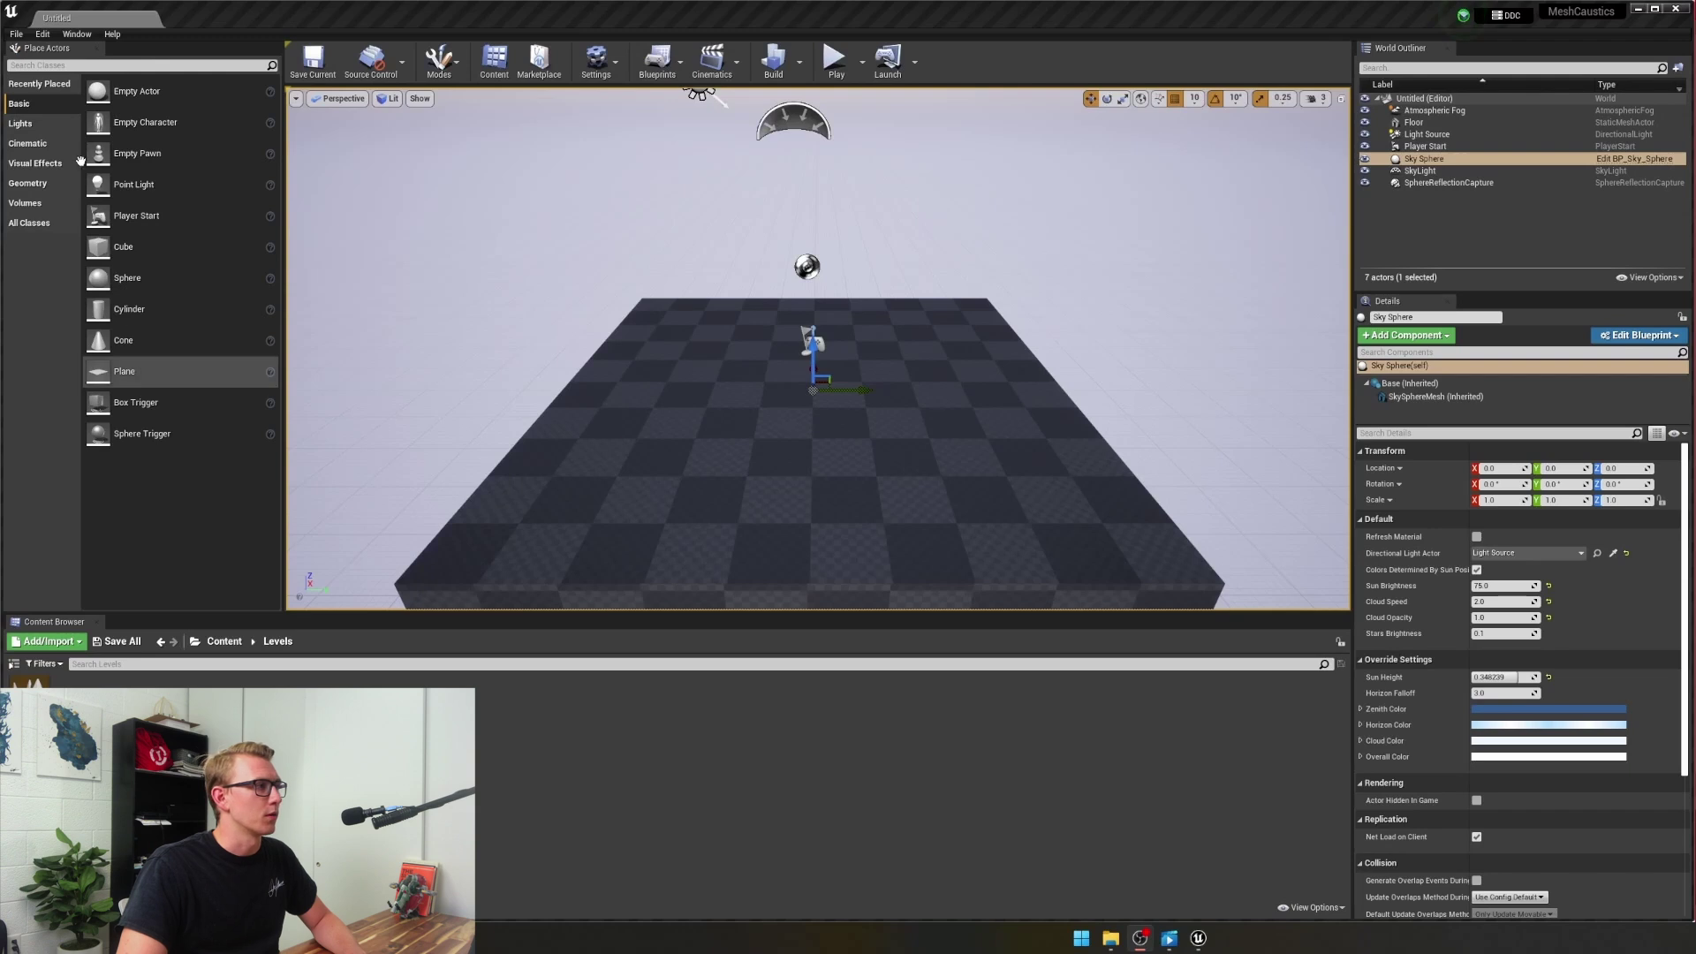
Place a Post Process Volume from Visual Effects and enable Infinite Extent (Unbound)
left_click(35, 163)
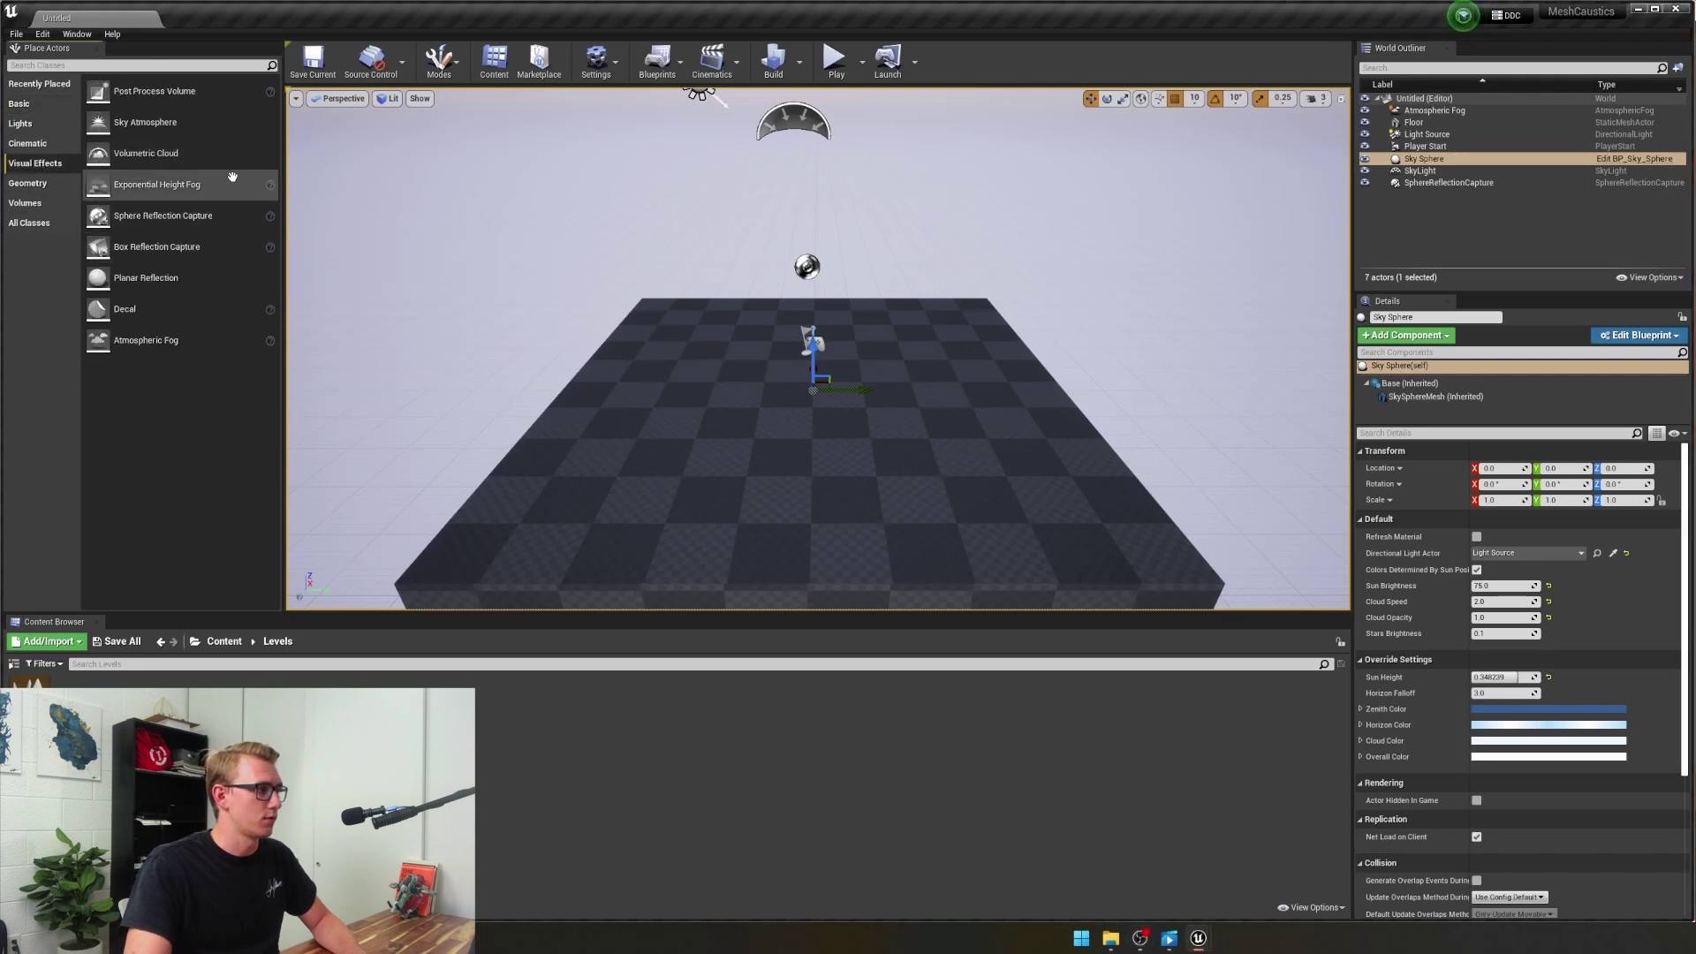
left_click_drag(181, 93, 668, 311)
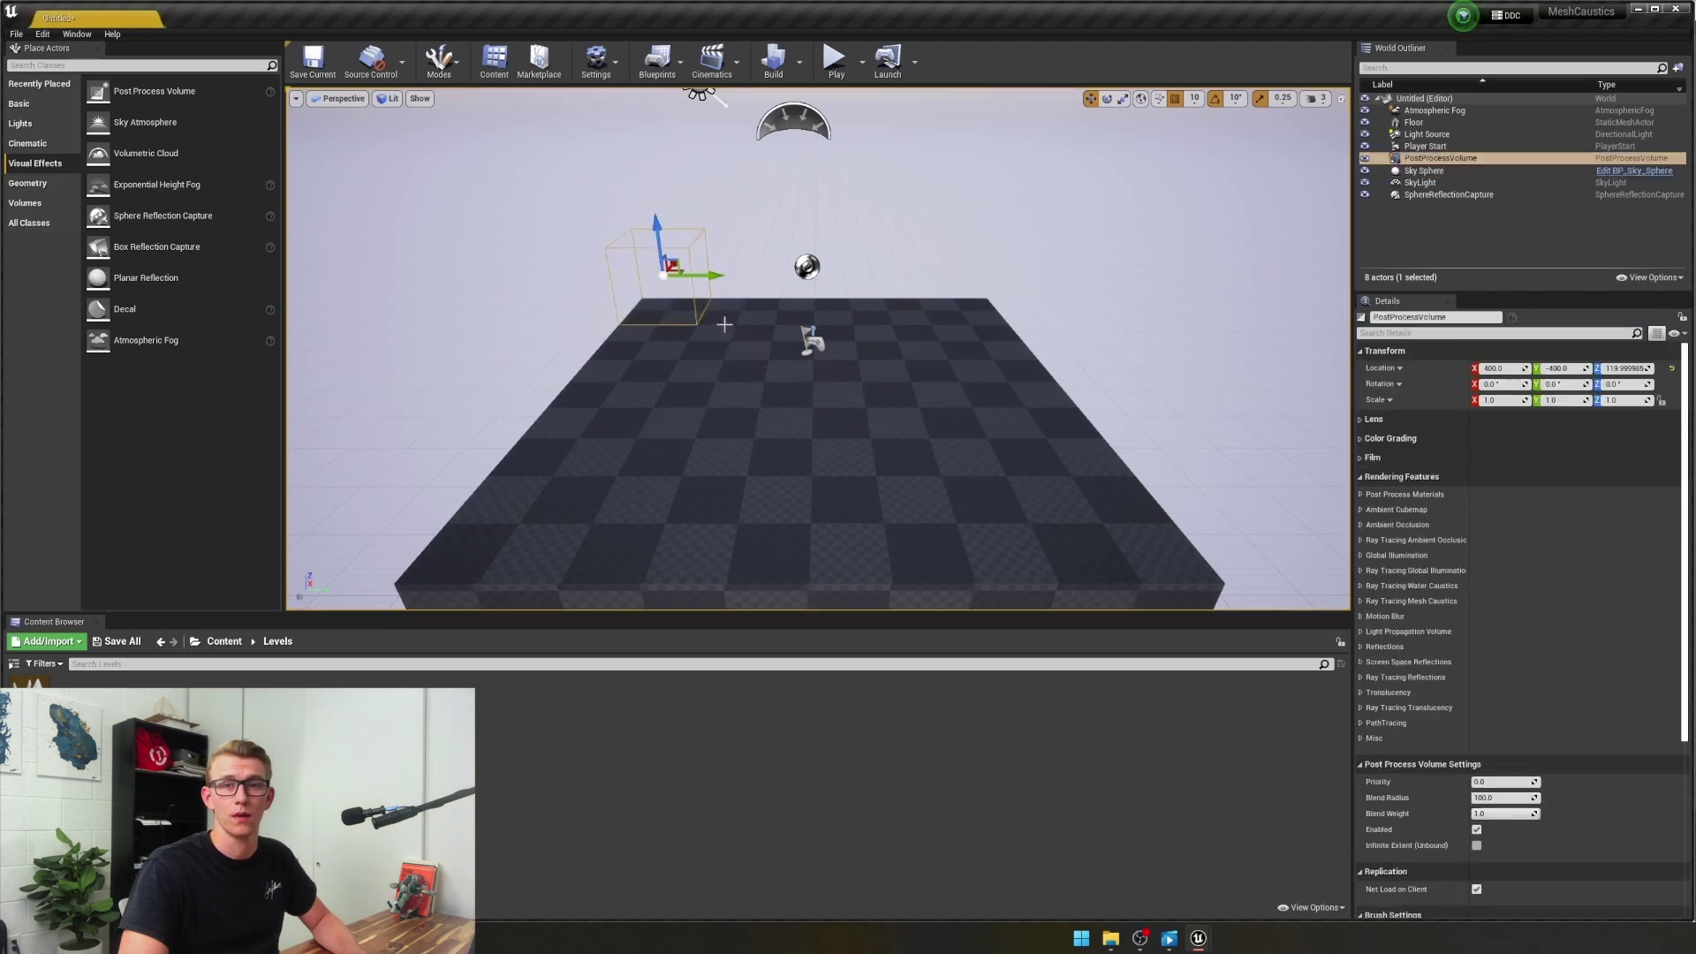
left_click(1461, 335)
type("unbound")
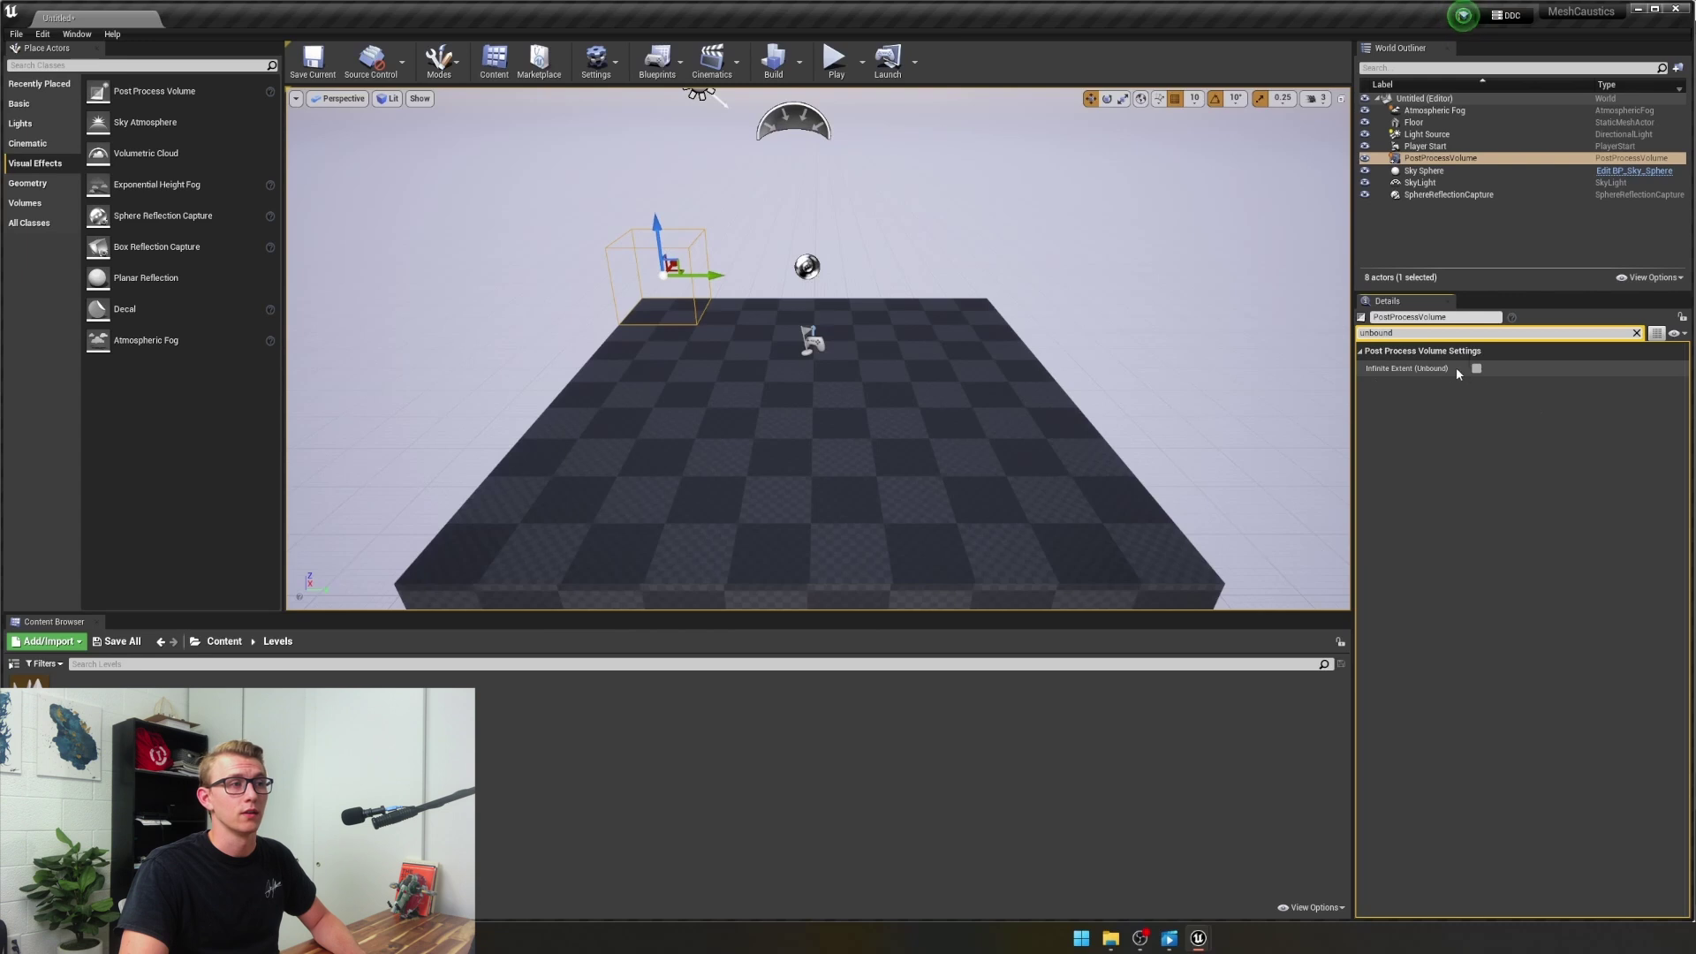
left_click(1475, 368)
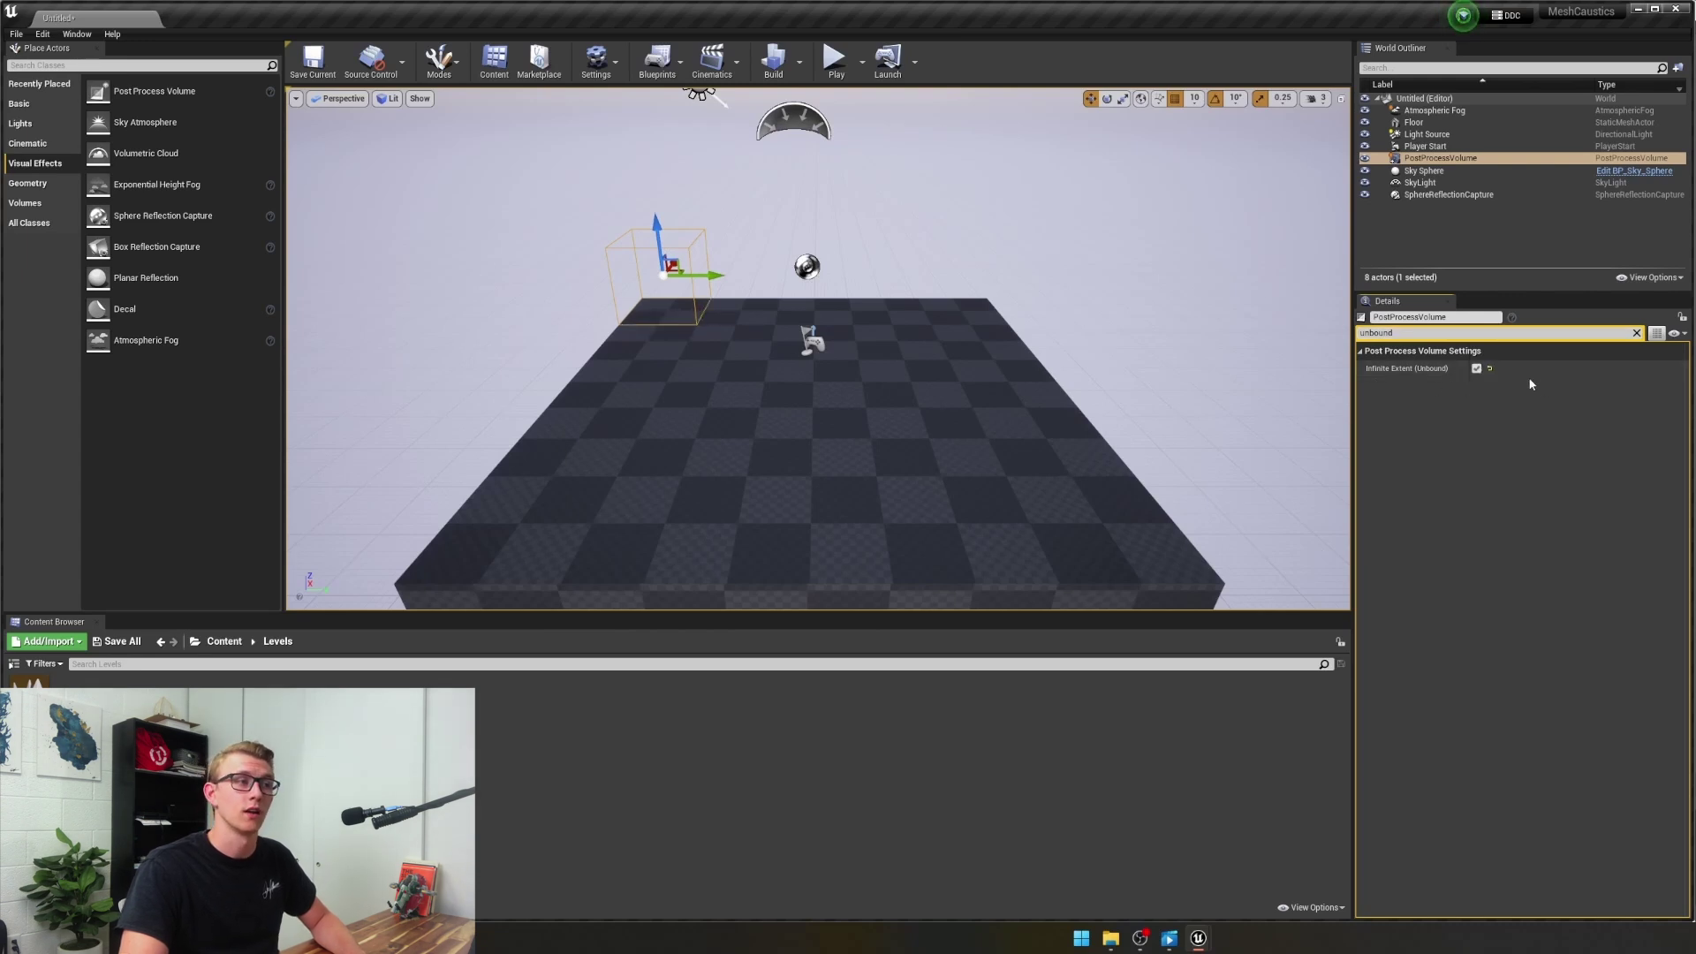
left_click(1635, 334)
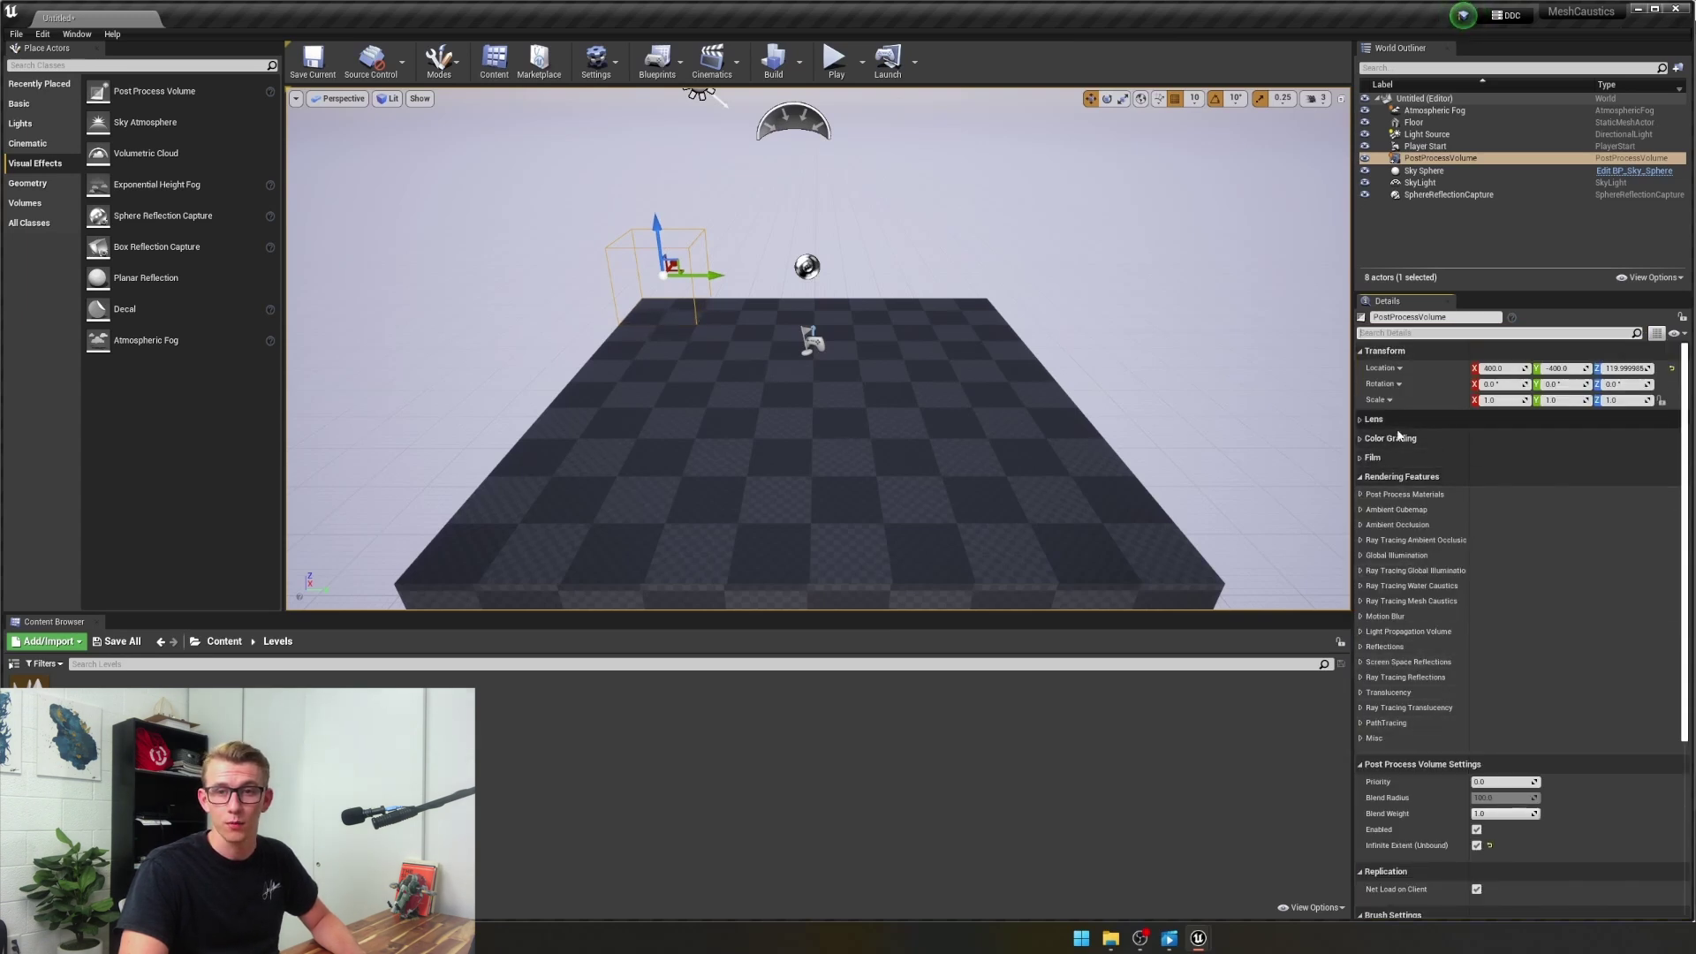
Override AO Intensity and Radius, plus RTAO Enabled, Samples Per Pixel, Intensity and Radius
scroll(1448, 438, "down", 2)
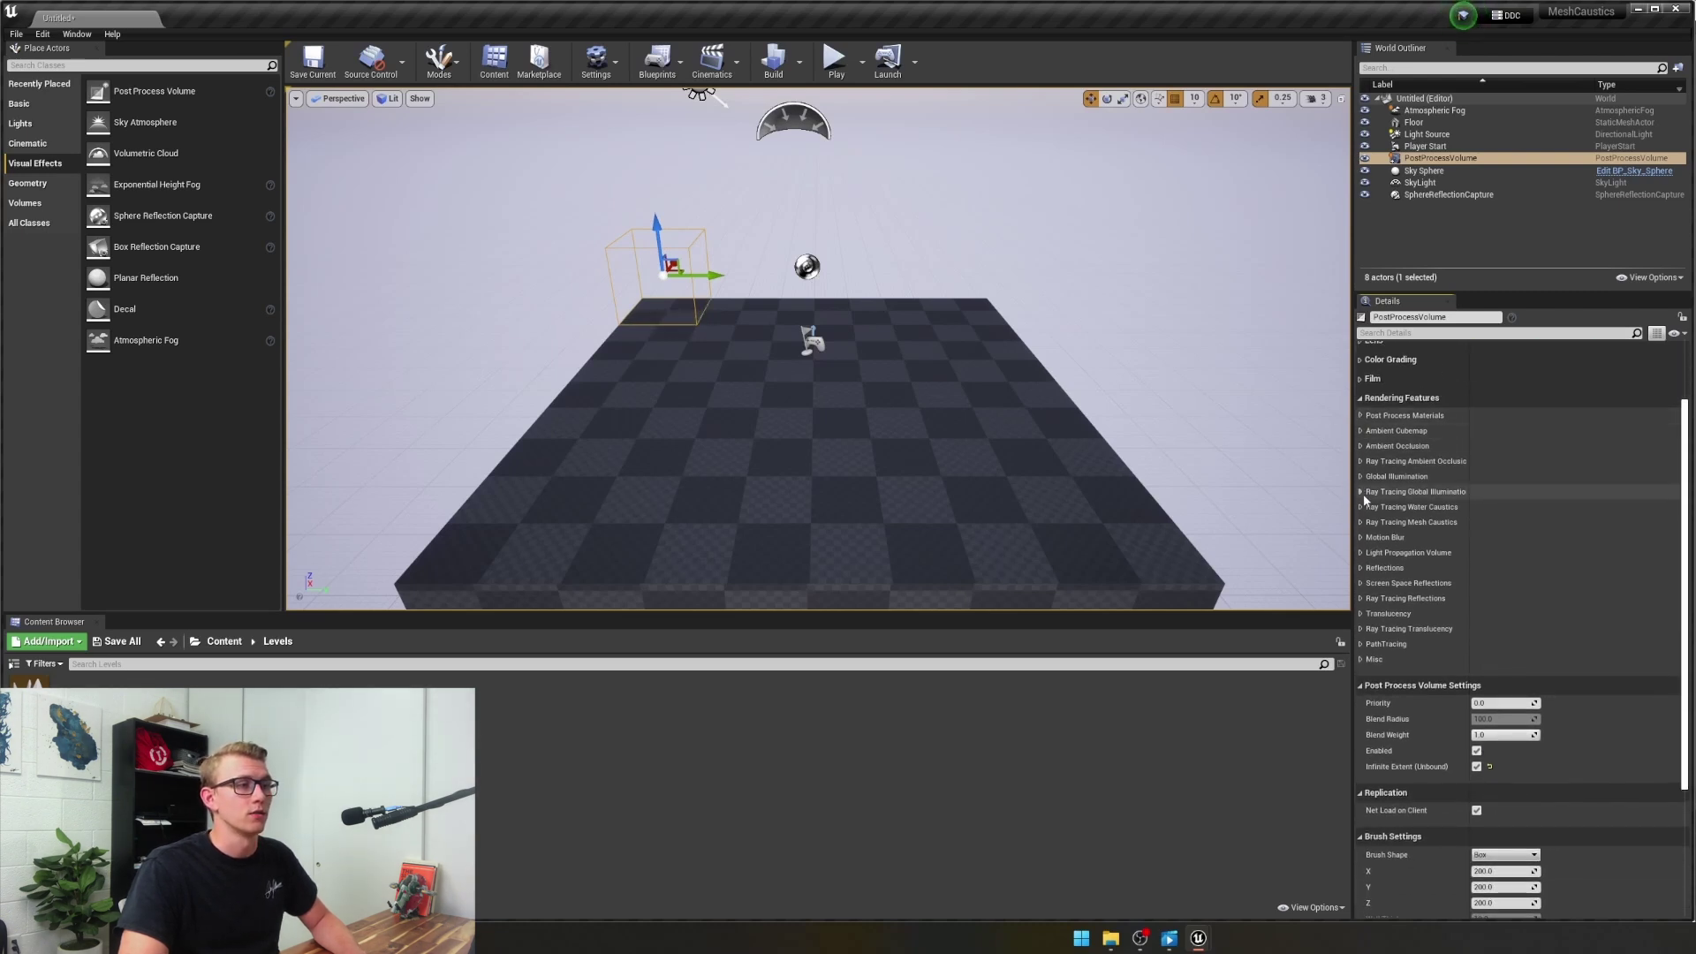
left_click(1363, 445)
left_click(1377, 462)
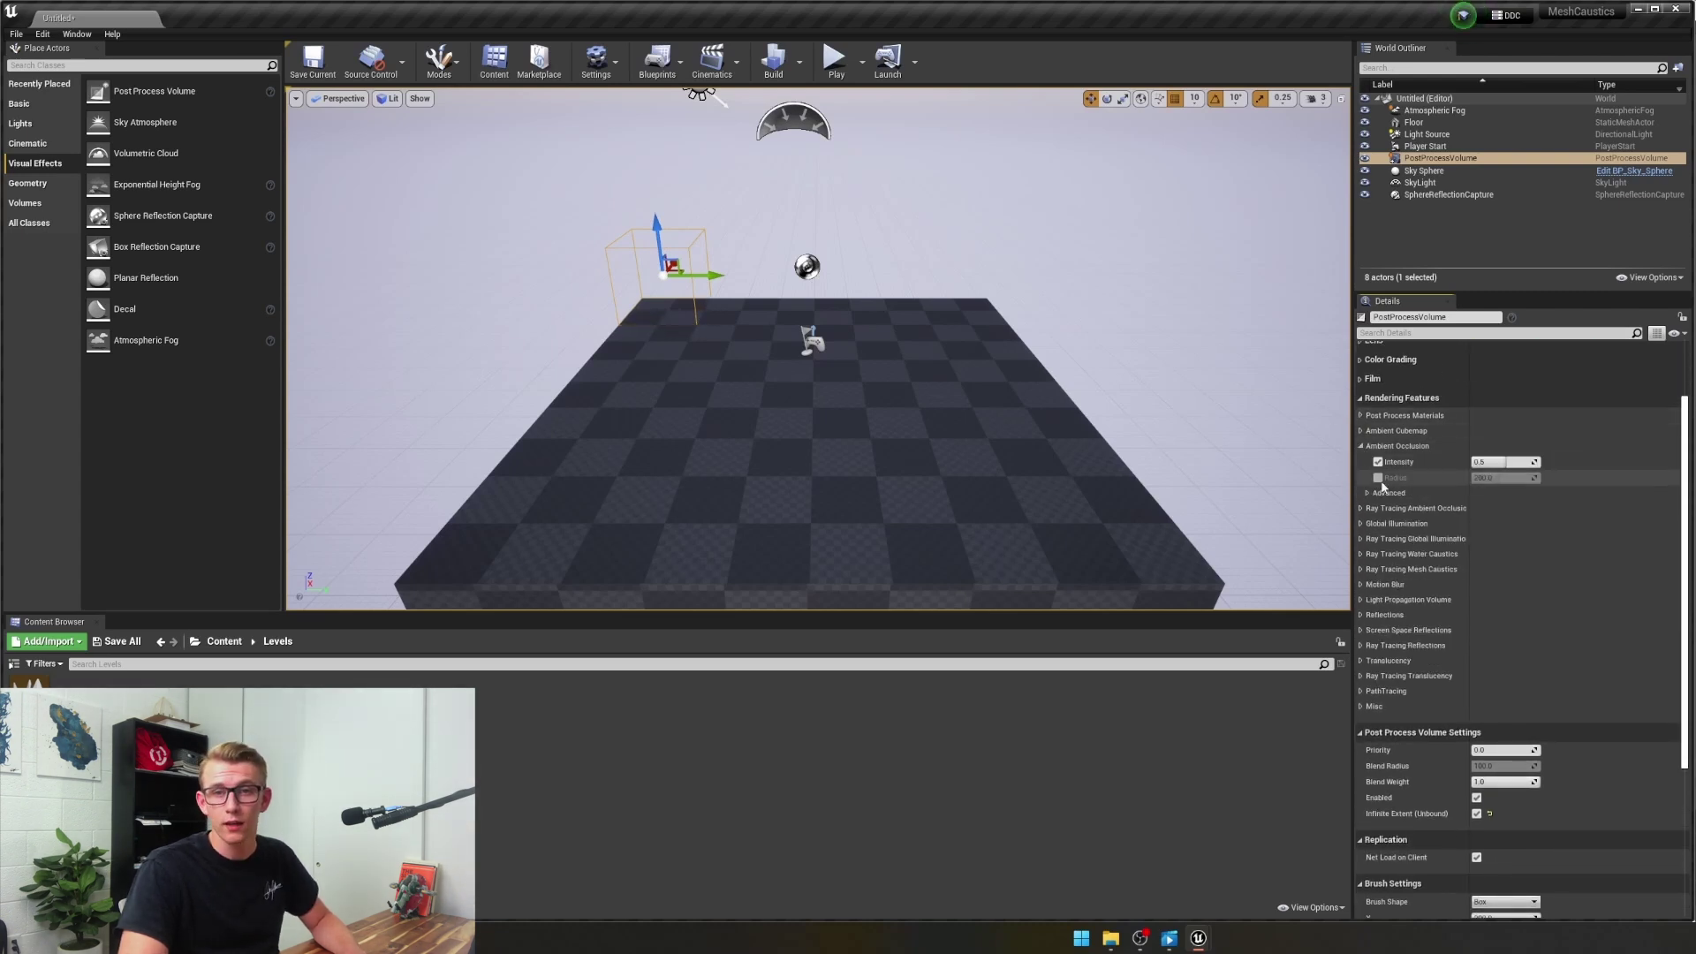
left_click(1378, 478)
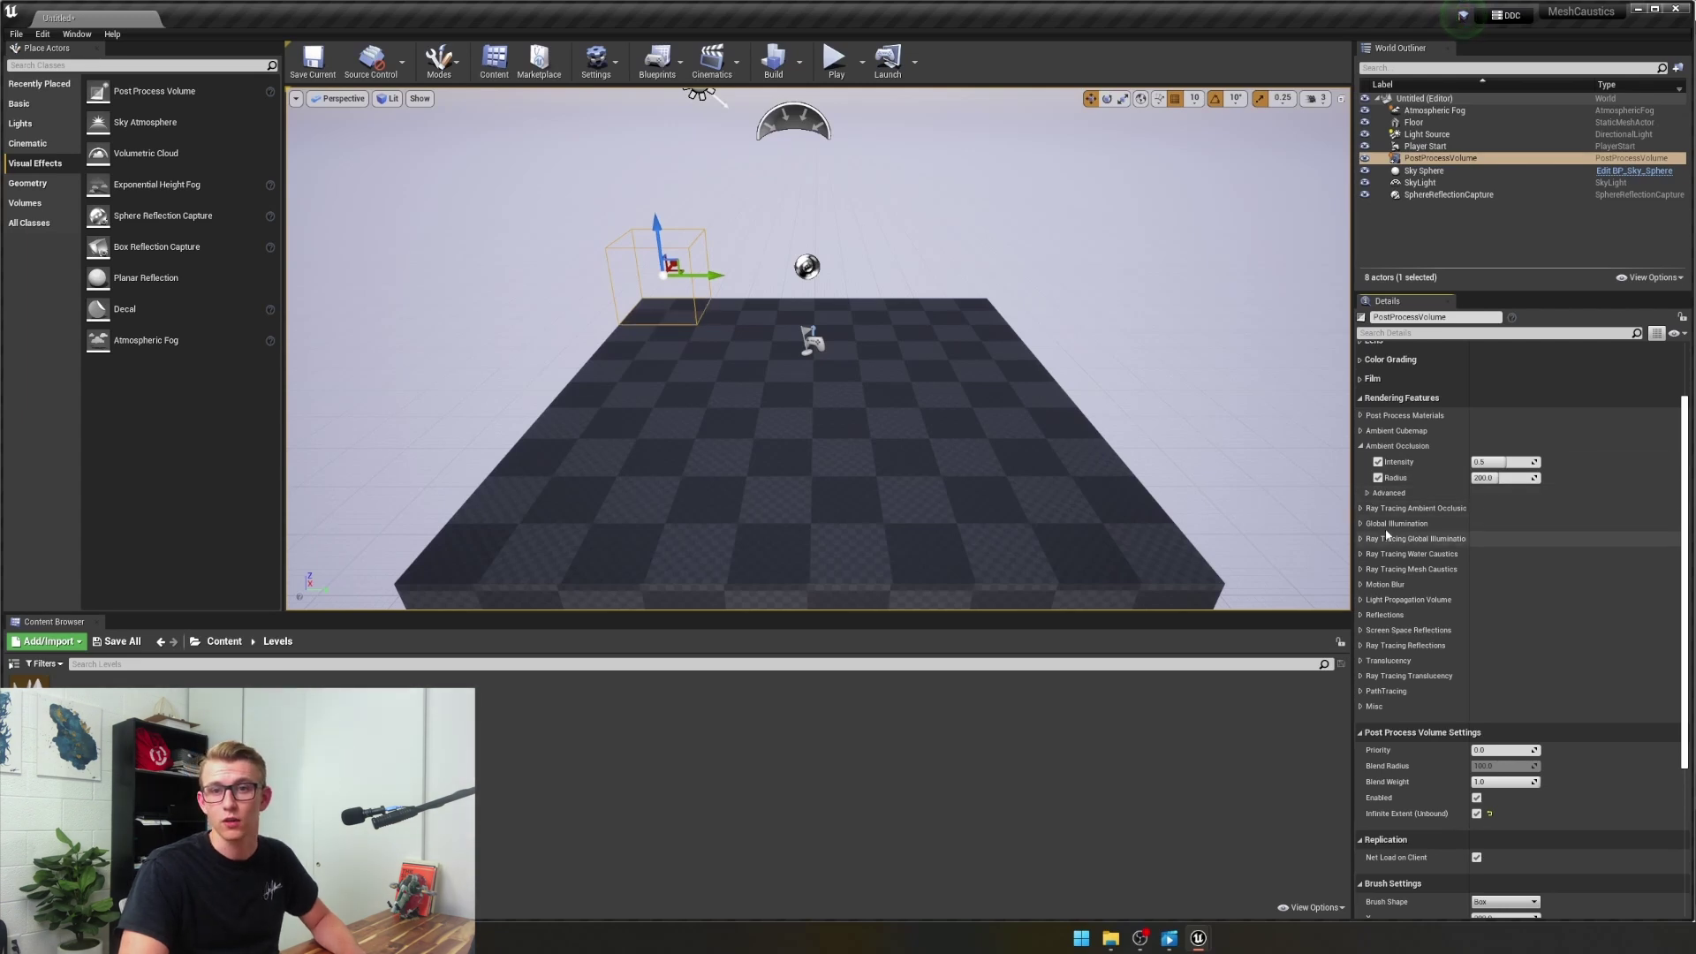
left_click(1360, 509)
left_click(1378, 524)
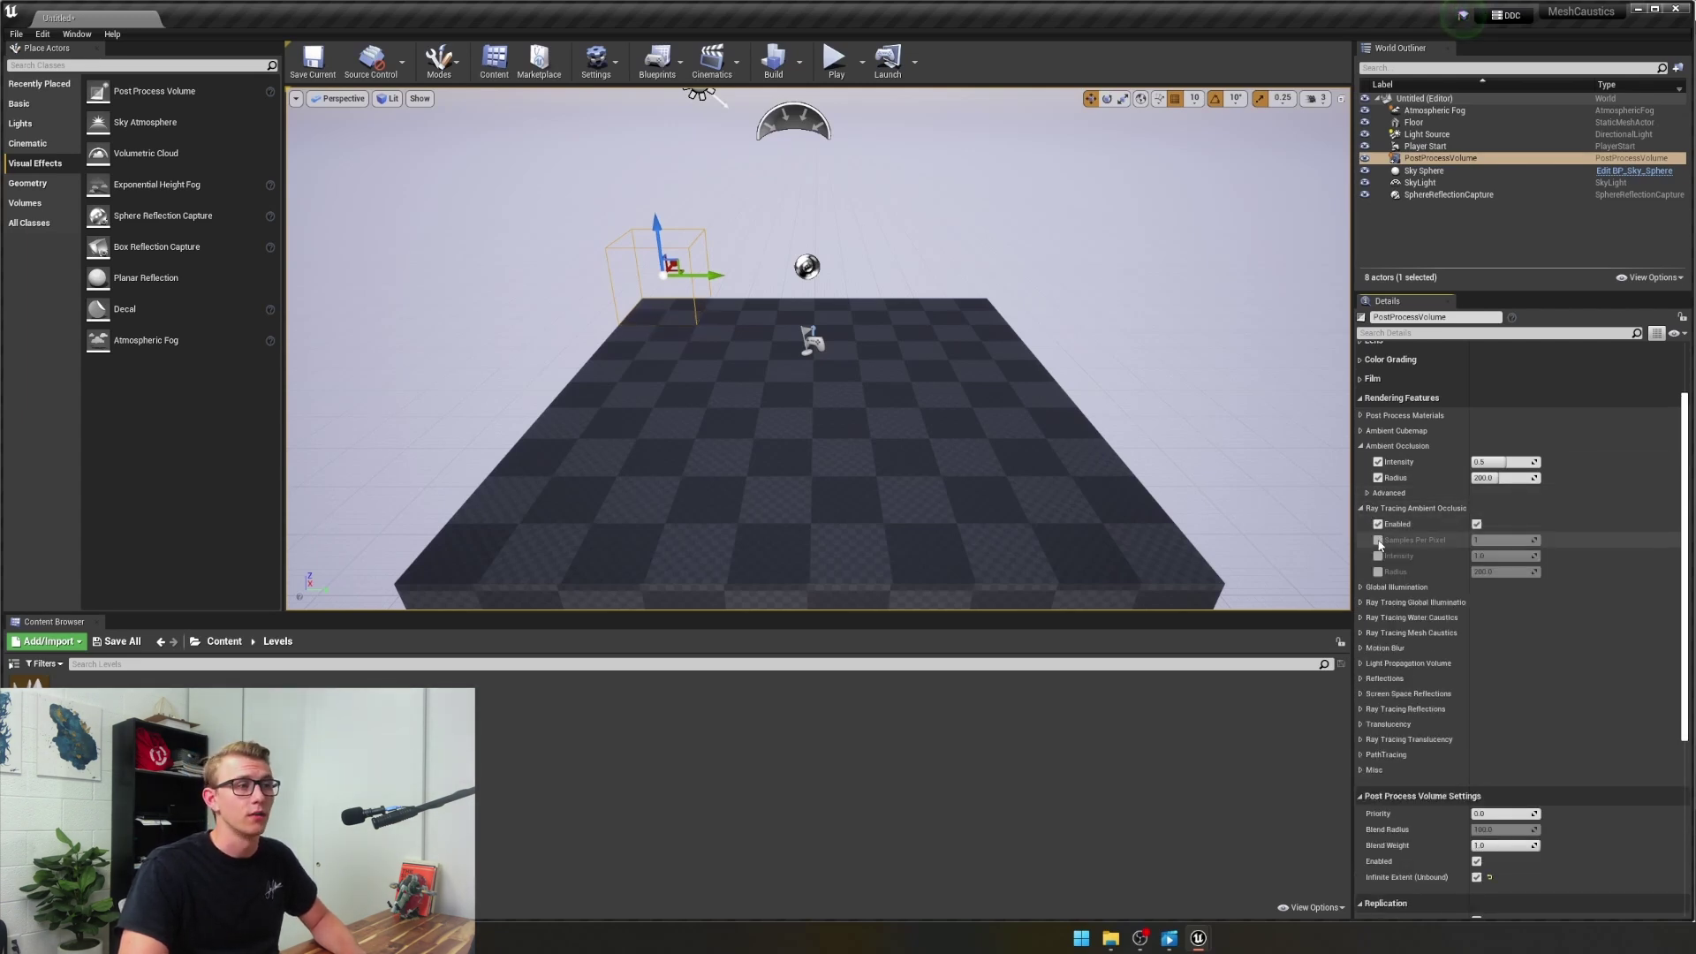
left_click(1378, 539)
left_click(1377, 557)
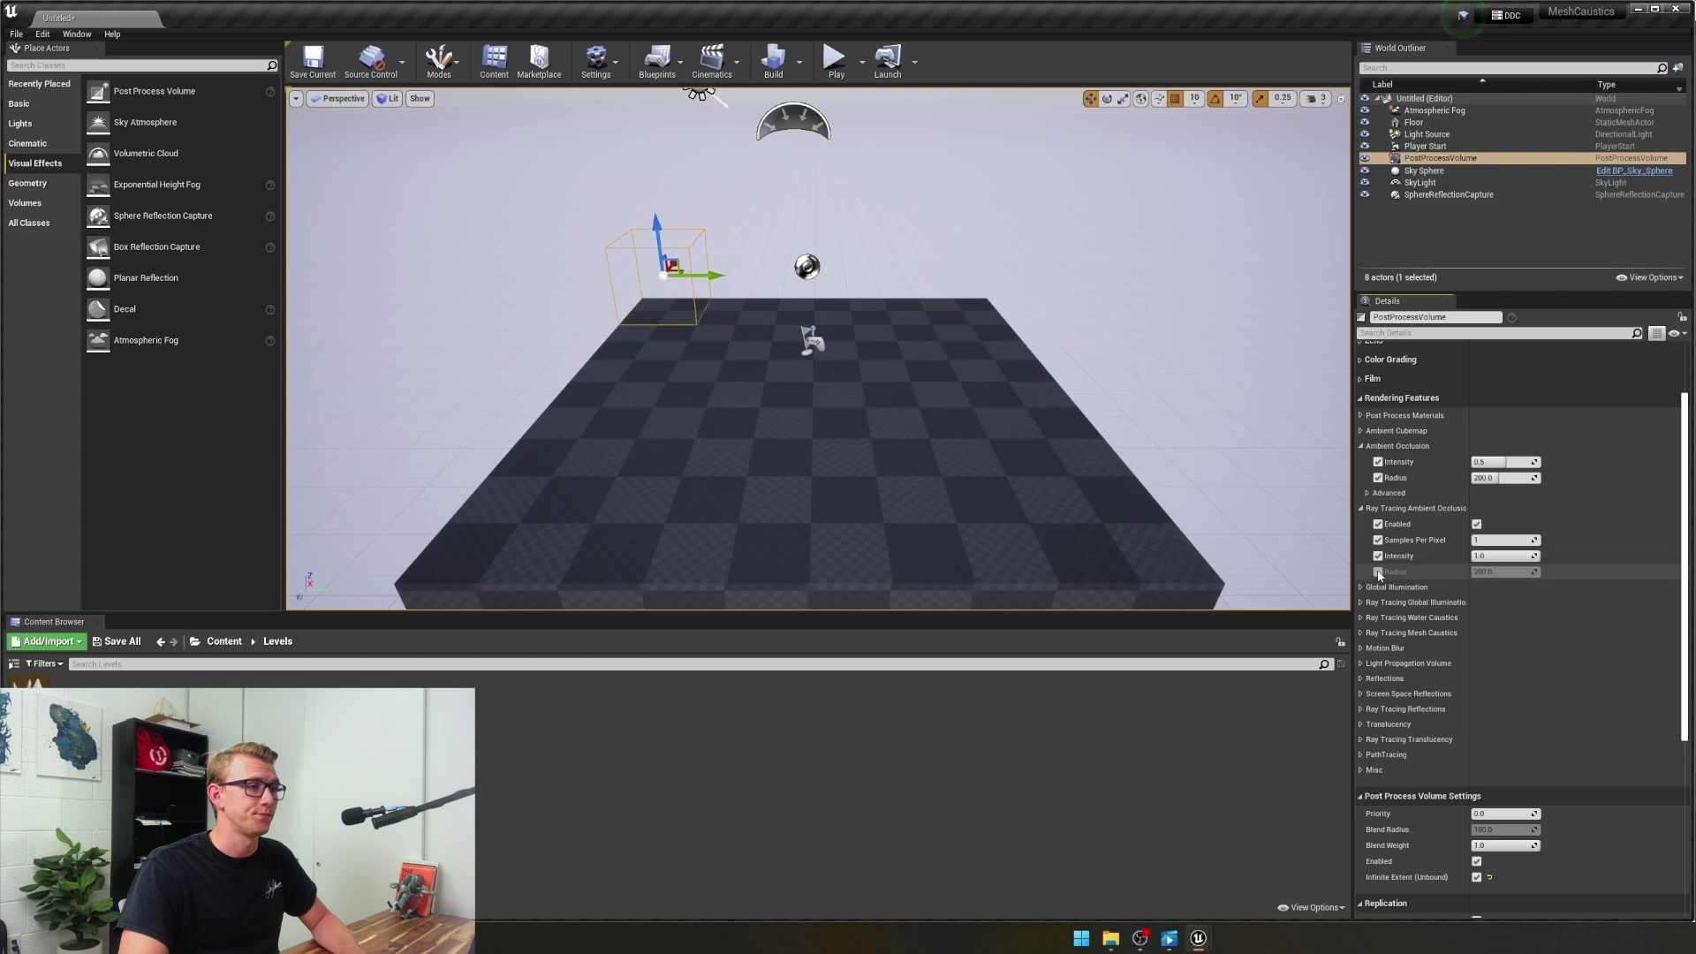
left_click(1378, 572)
left_click(1361, 508)
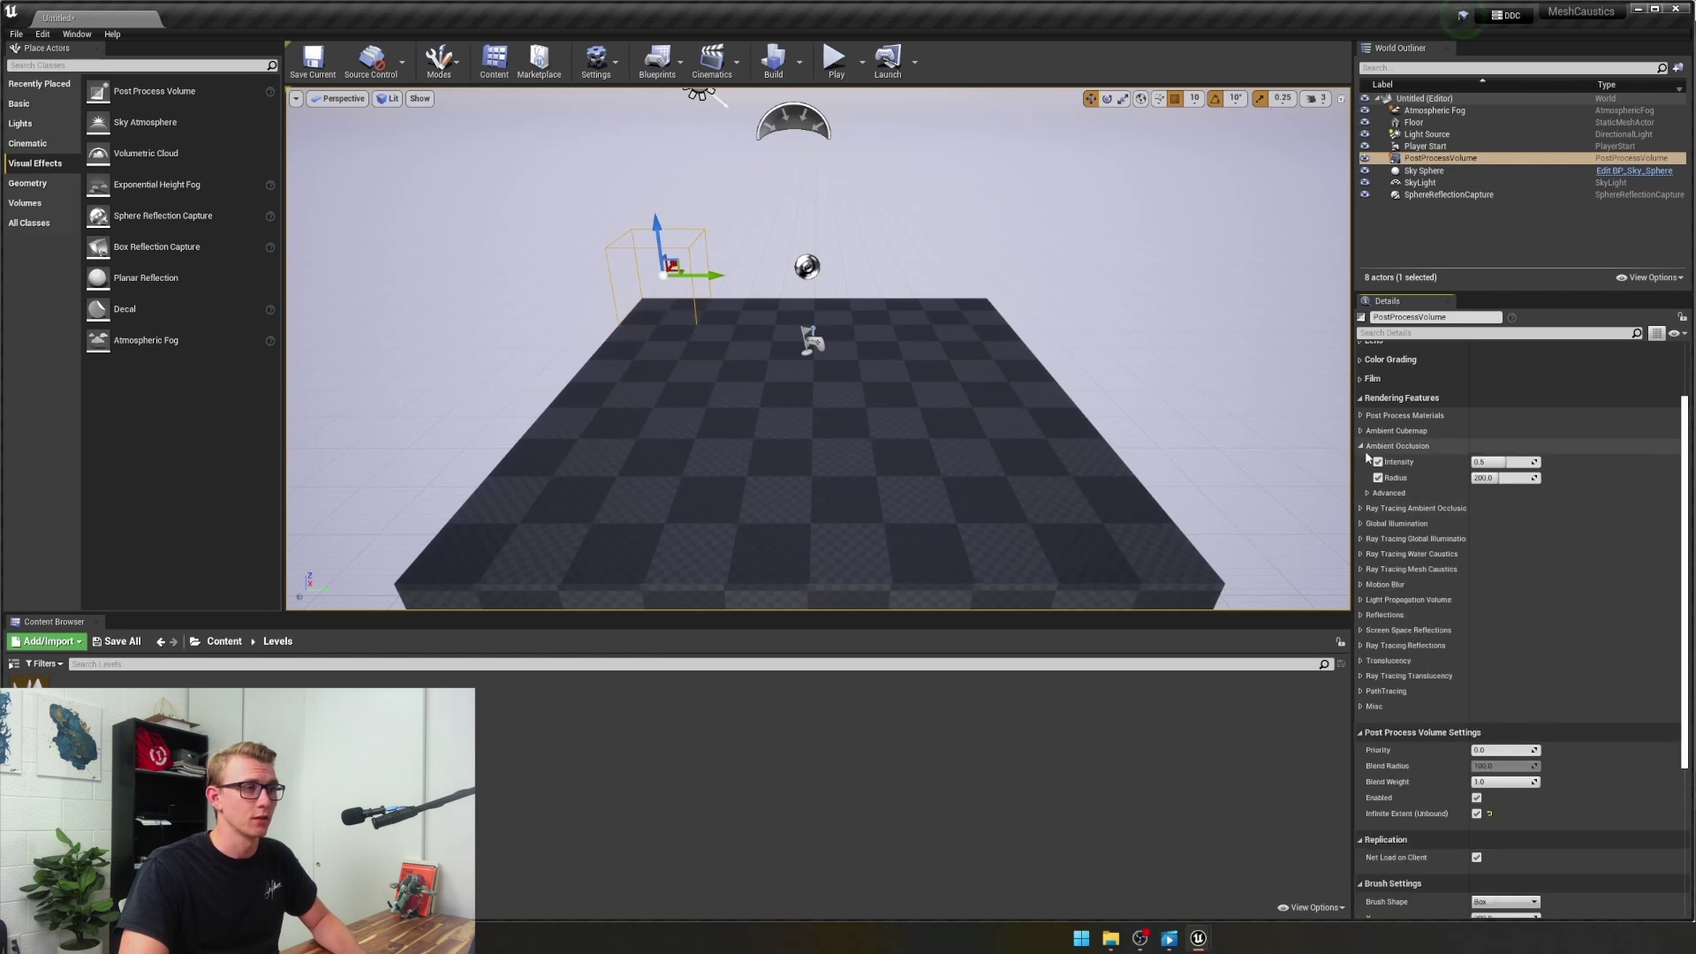
left_click(1361, 446)
Override the Global Illumination Indirect Lighting Color and Intensity
left_click(1361, 477)
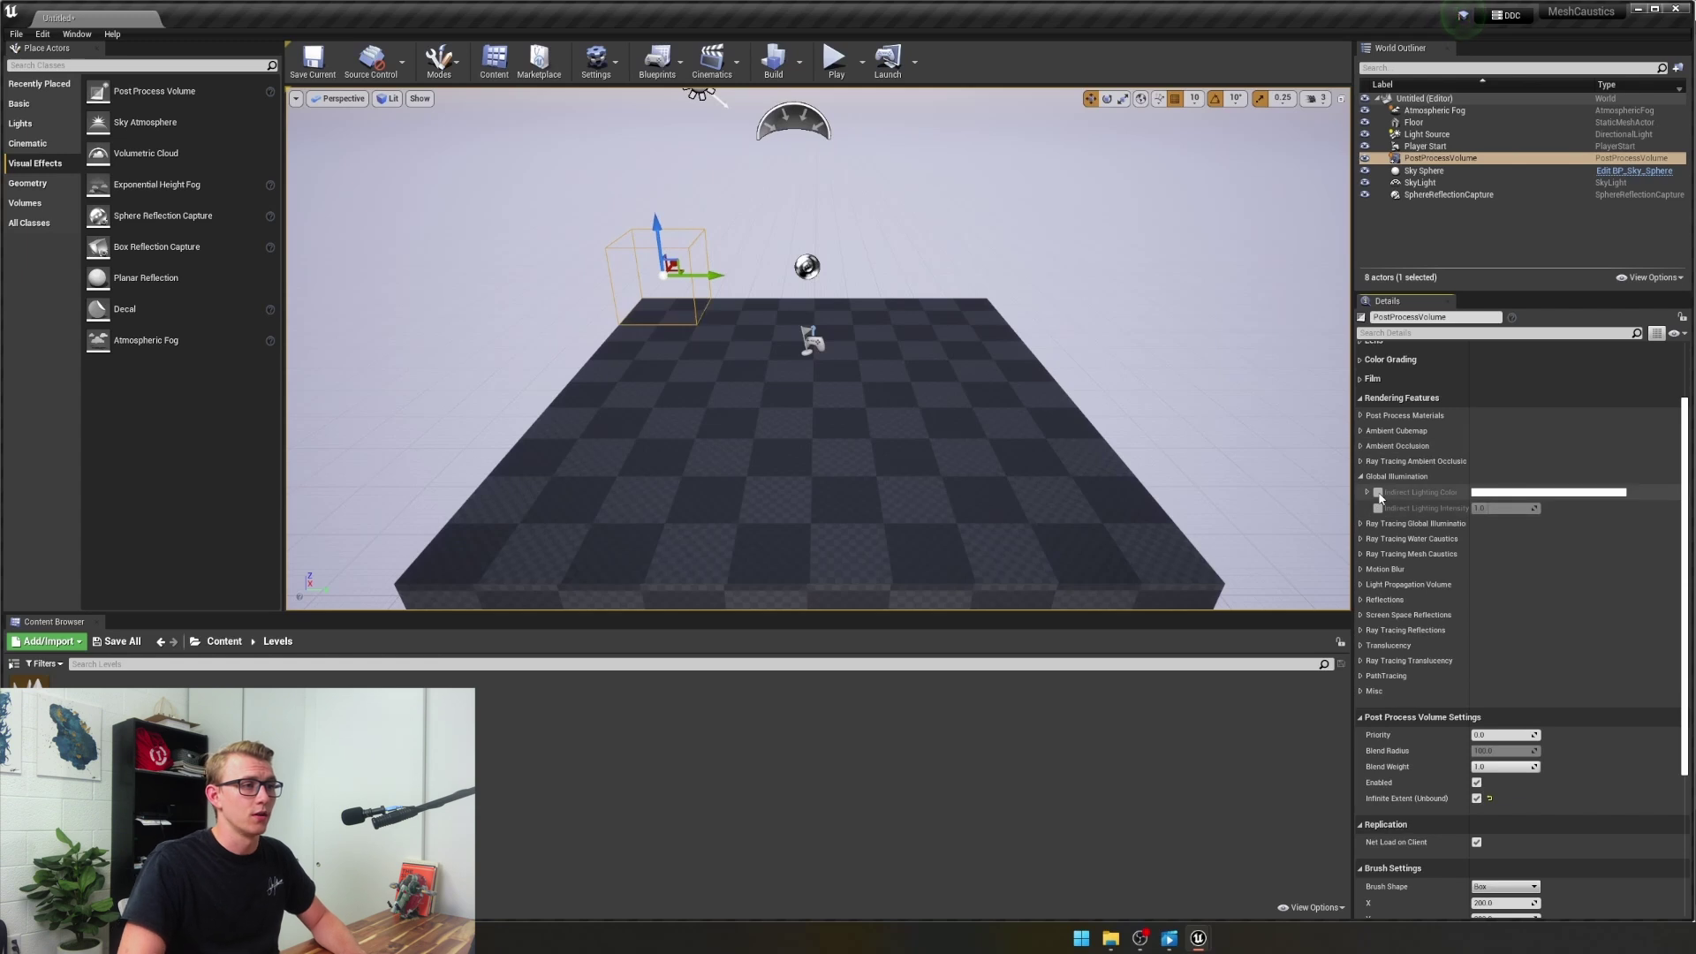
left_click(1378, 493)
left_click(1378, 507)
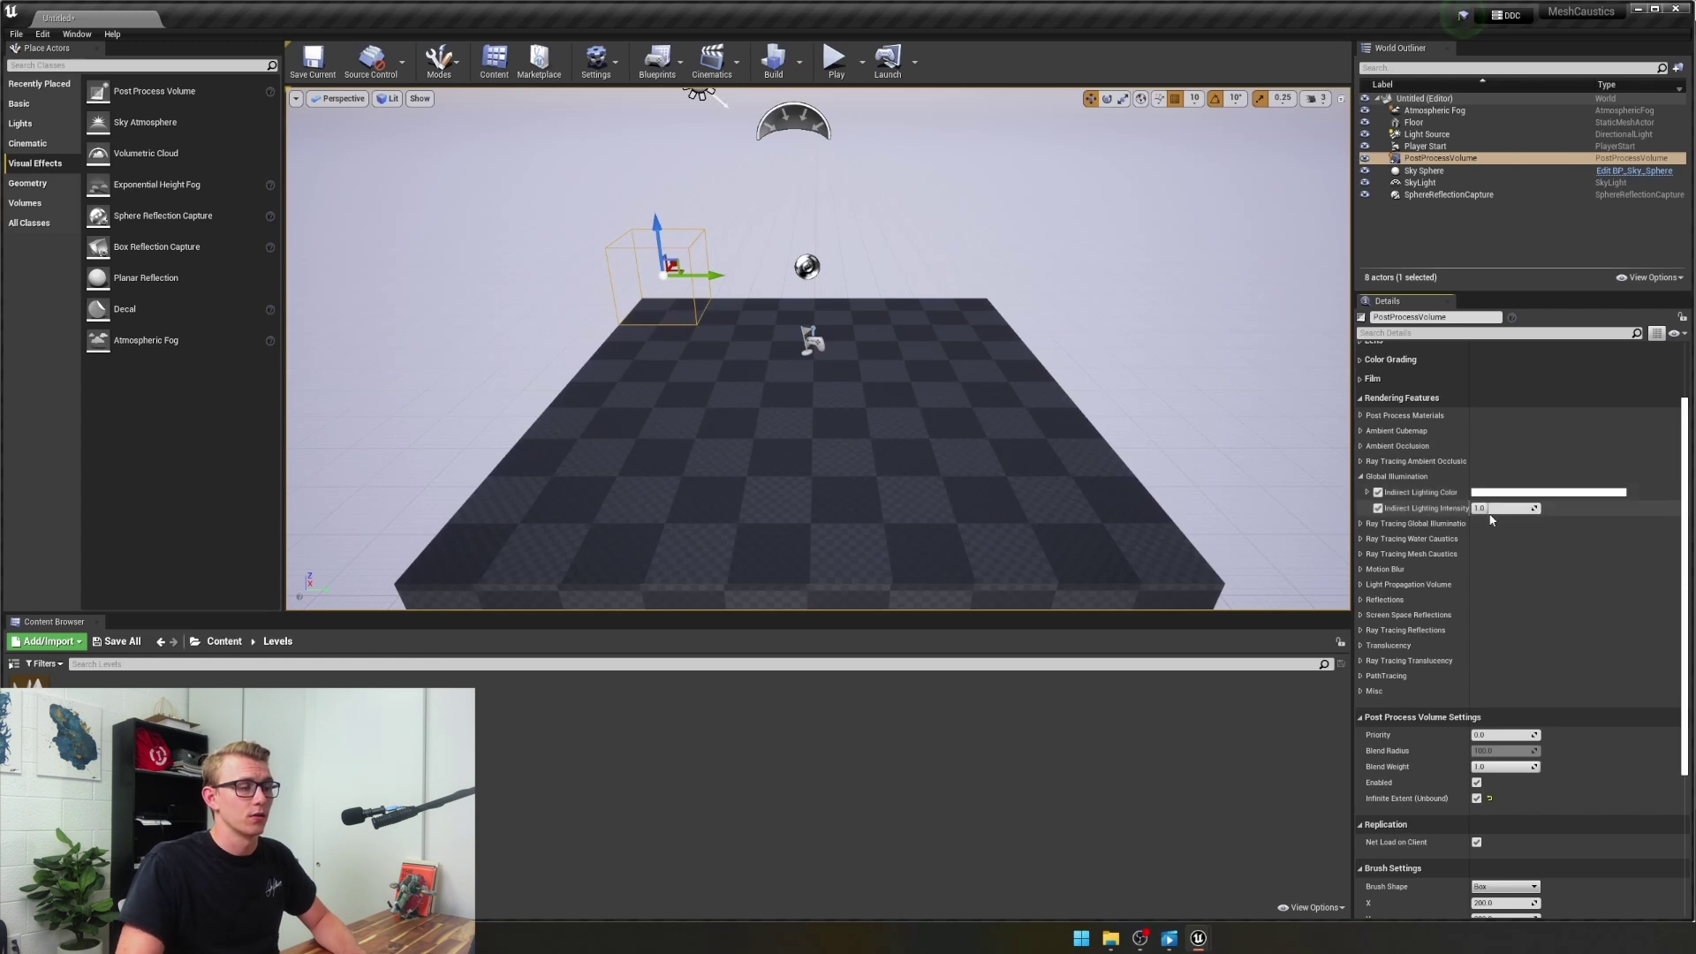
left_click(1361, 476)
Override Ray Tracing Global Illumination Type and set it to Final Gather
left_click(1360, 491)
left_click(1378, 508)
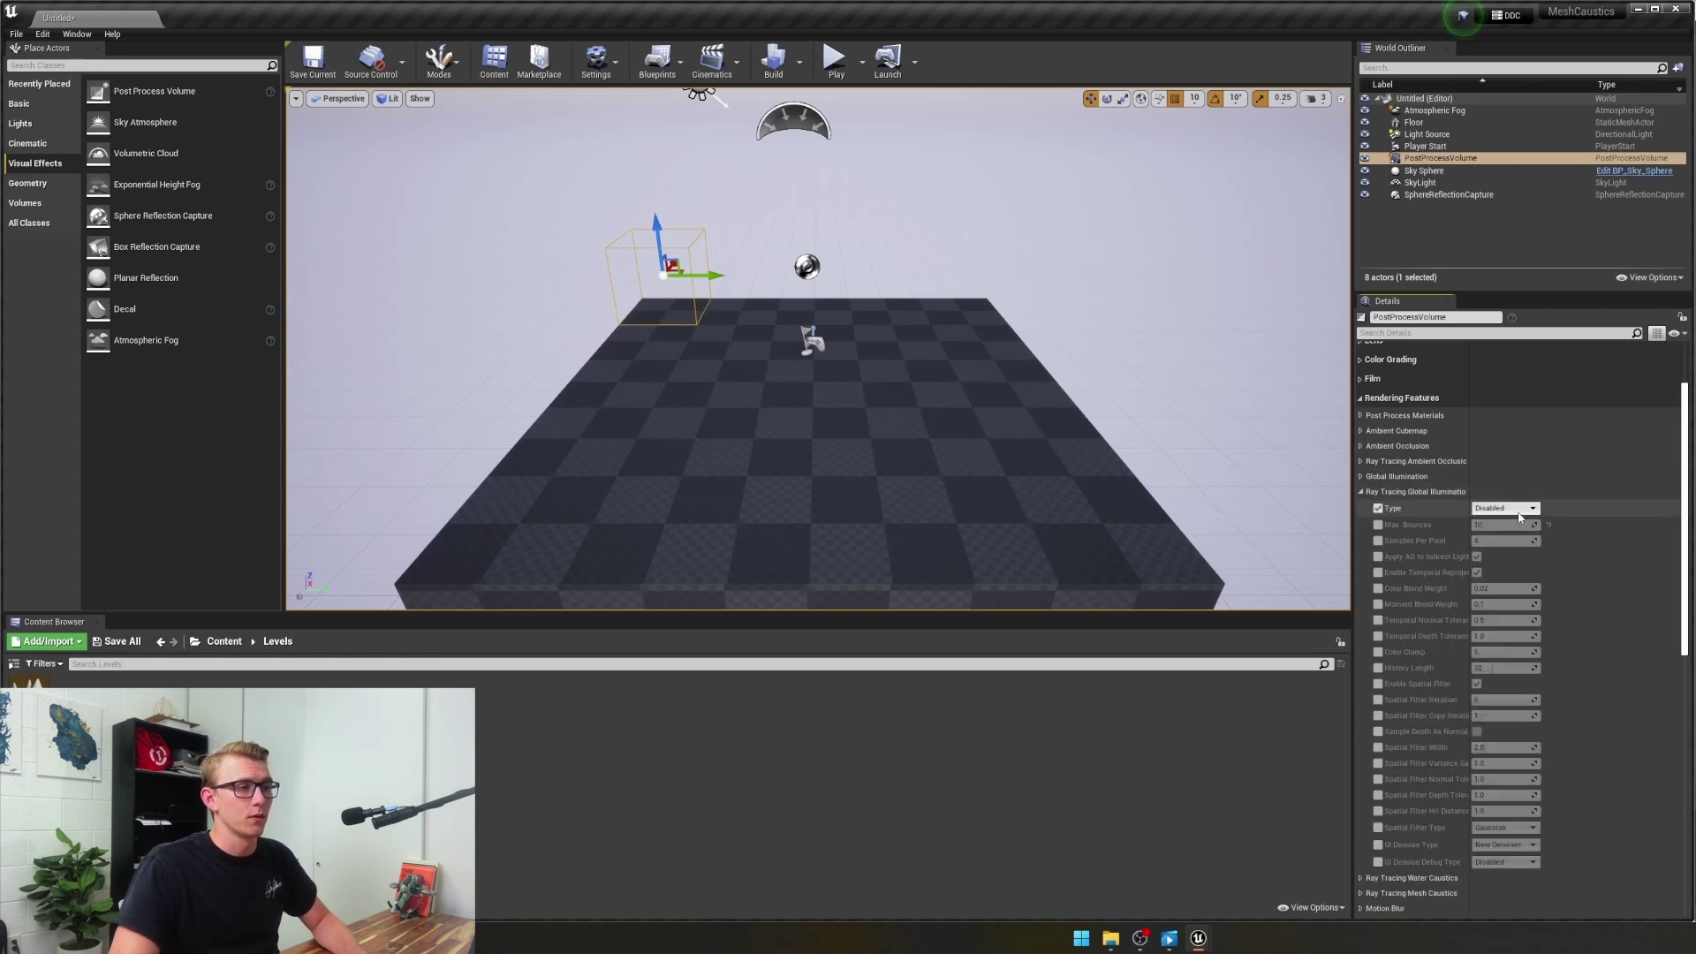
left_click(1519, 510)
left_click(1499, 536)
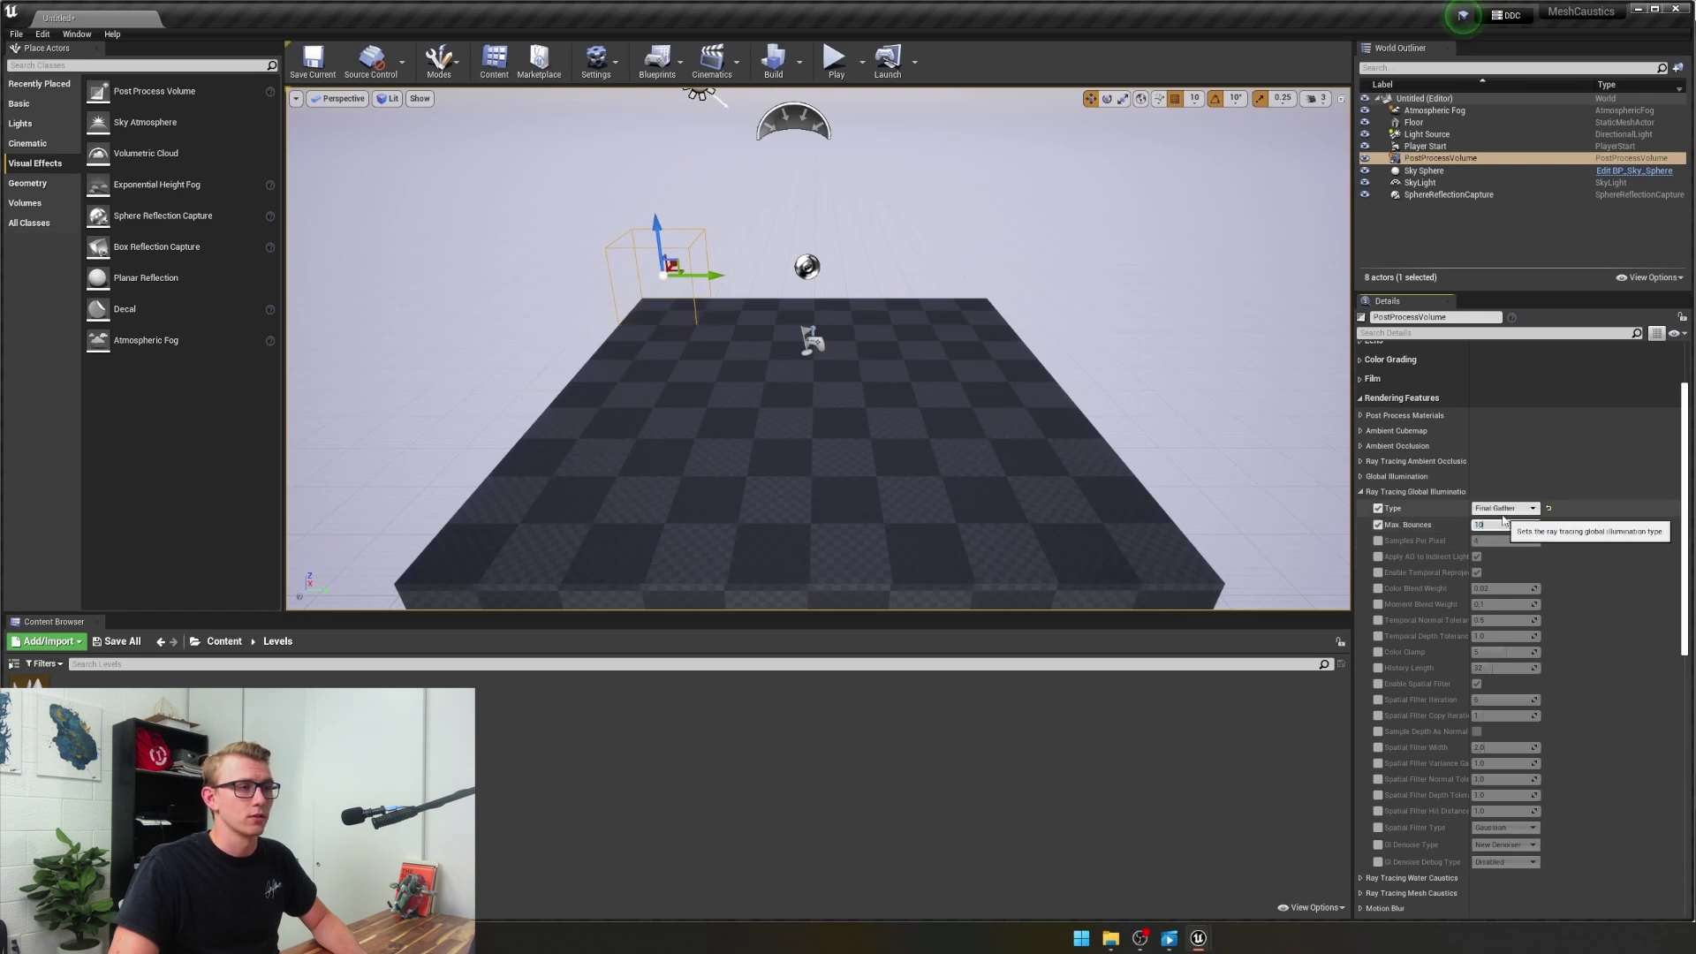
left_click(1378, 541)
left_click(1378, 542)
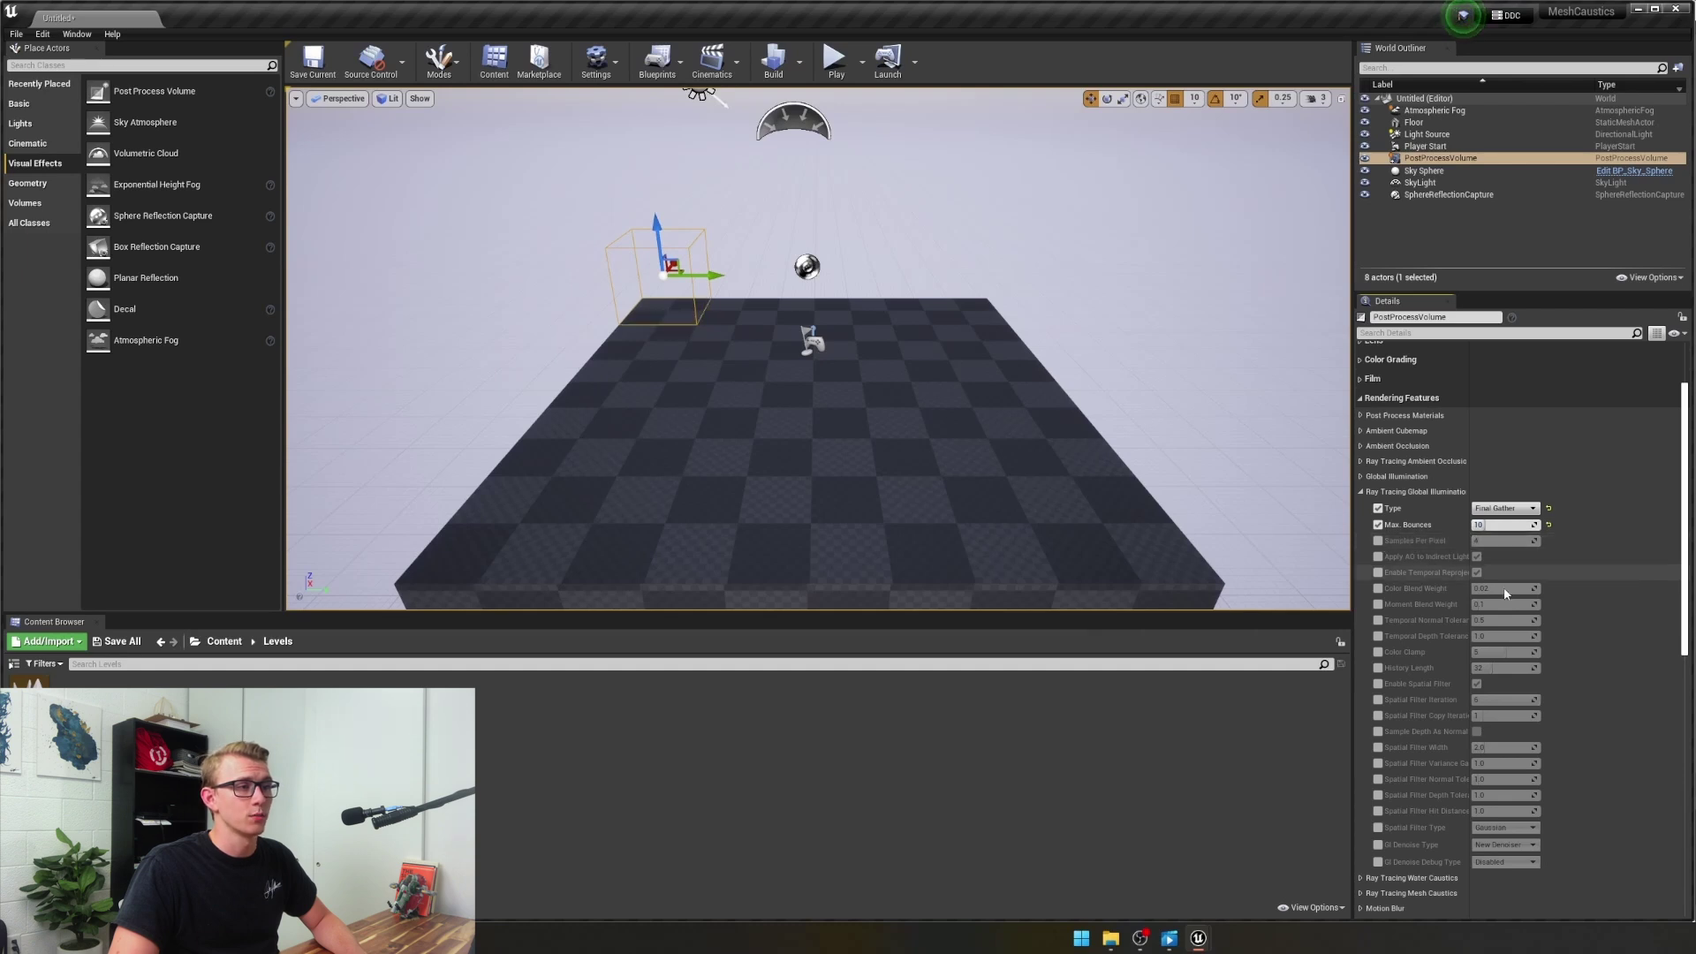
scroll(1462, 647, "down", 10)
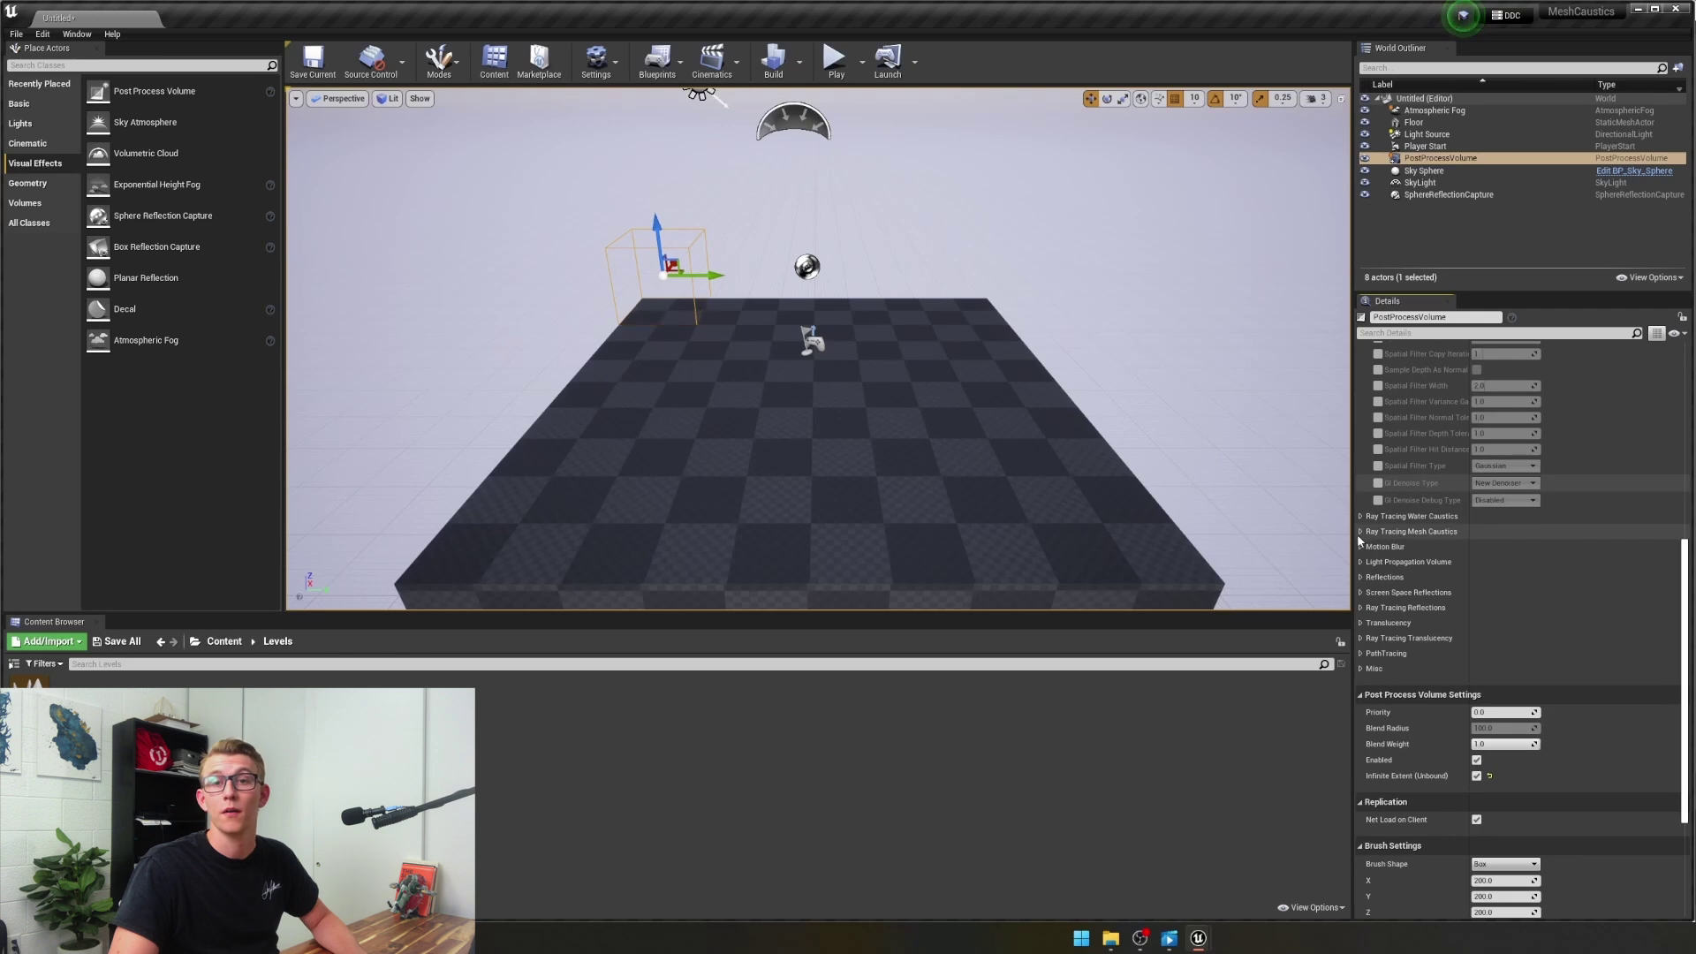
Override mesh caustics Enabled, Resolution 512x512 and Intensity, and turn on dispersion
left_click(1413, 531)
left_click(1377, 547)
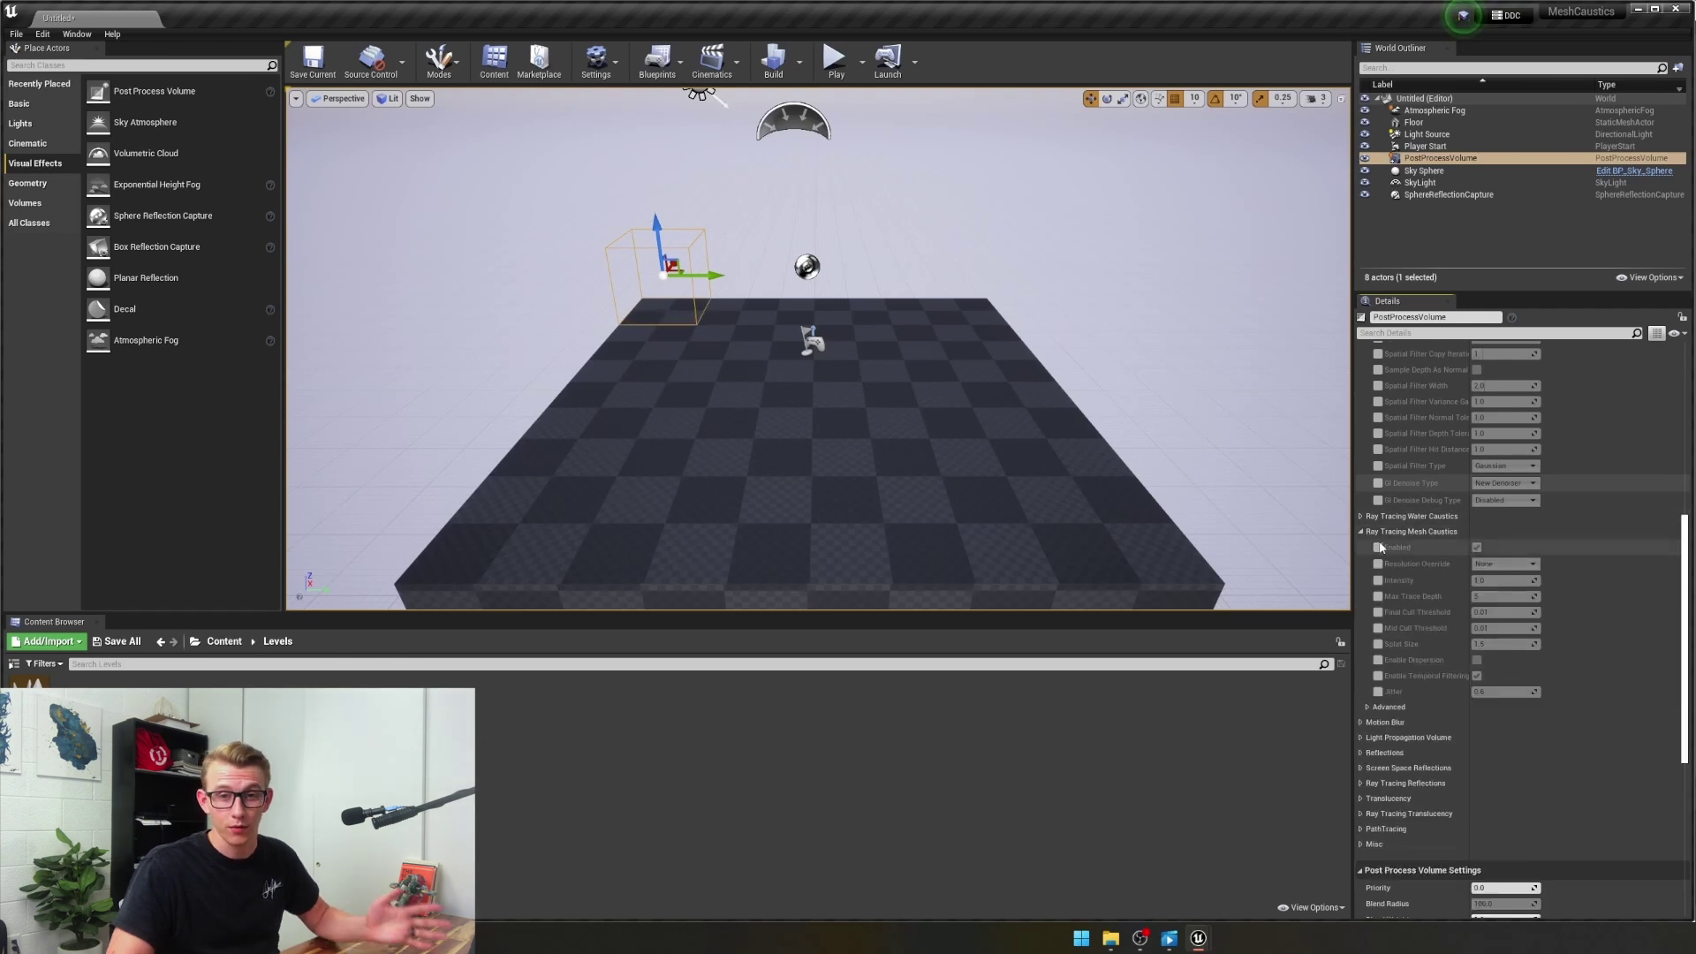
left_click(1377, 563)
left_click(1504, 567)
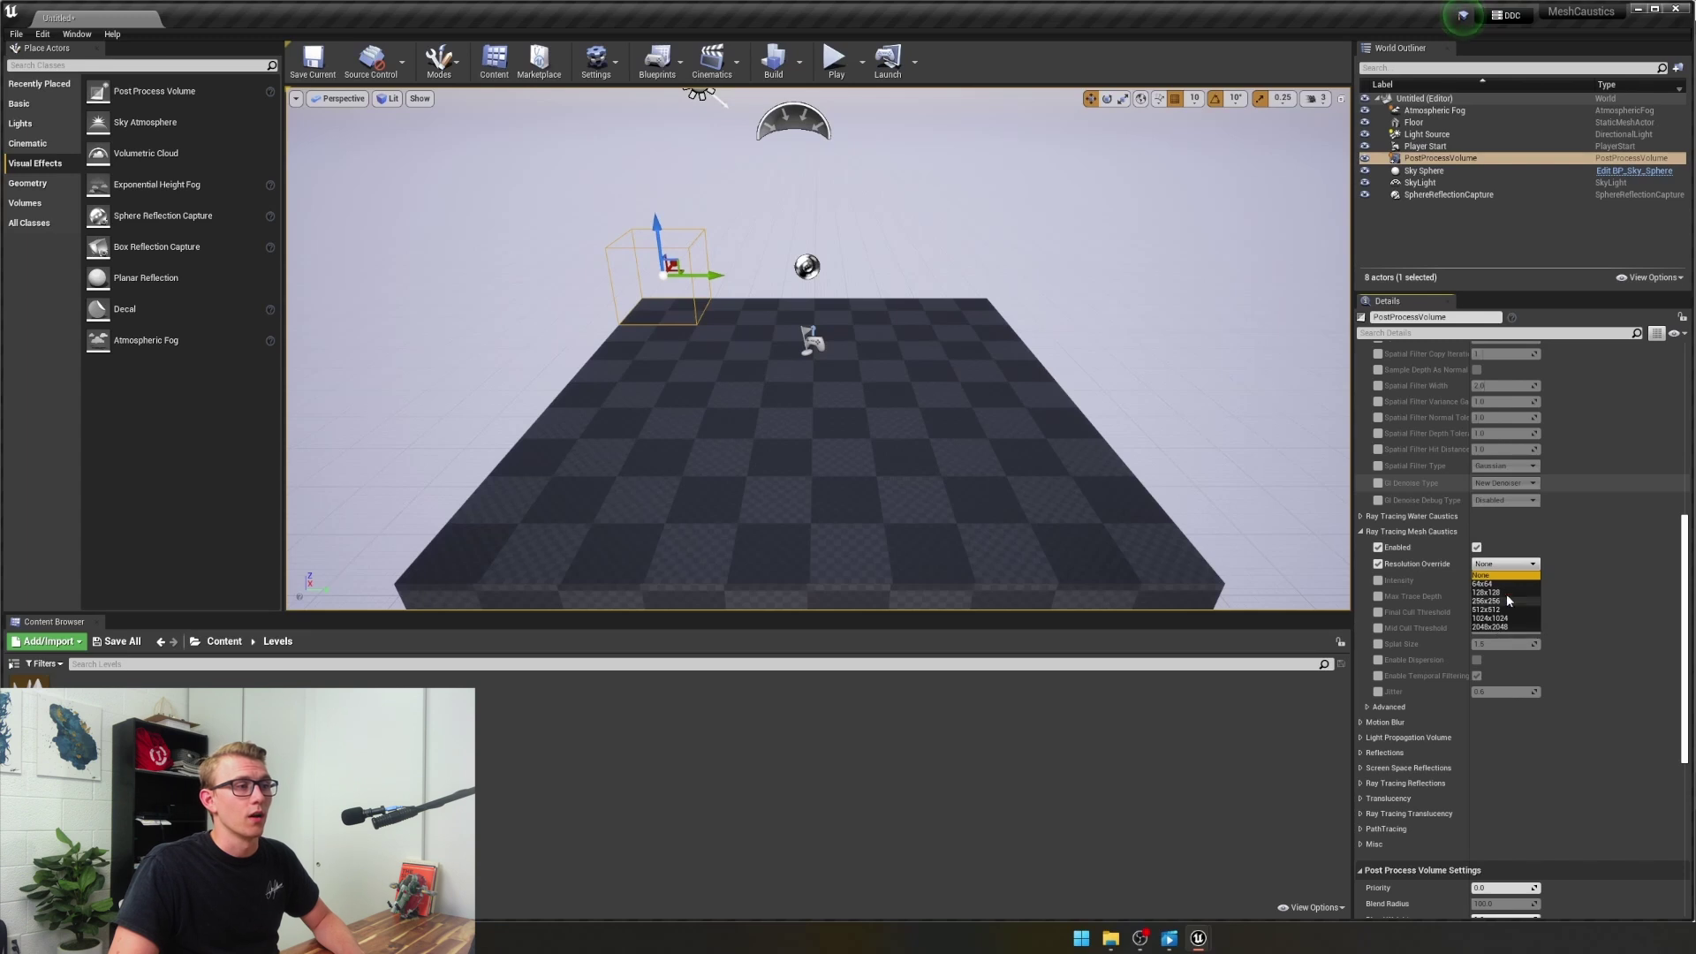
left_click(1506, 598)
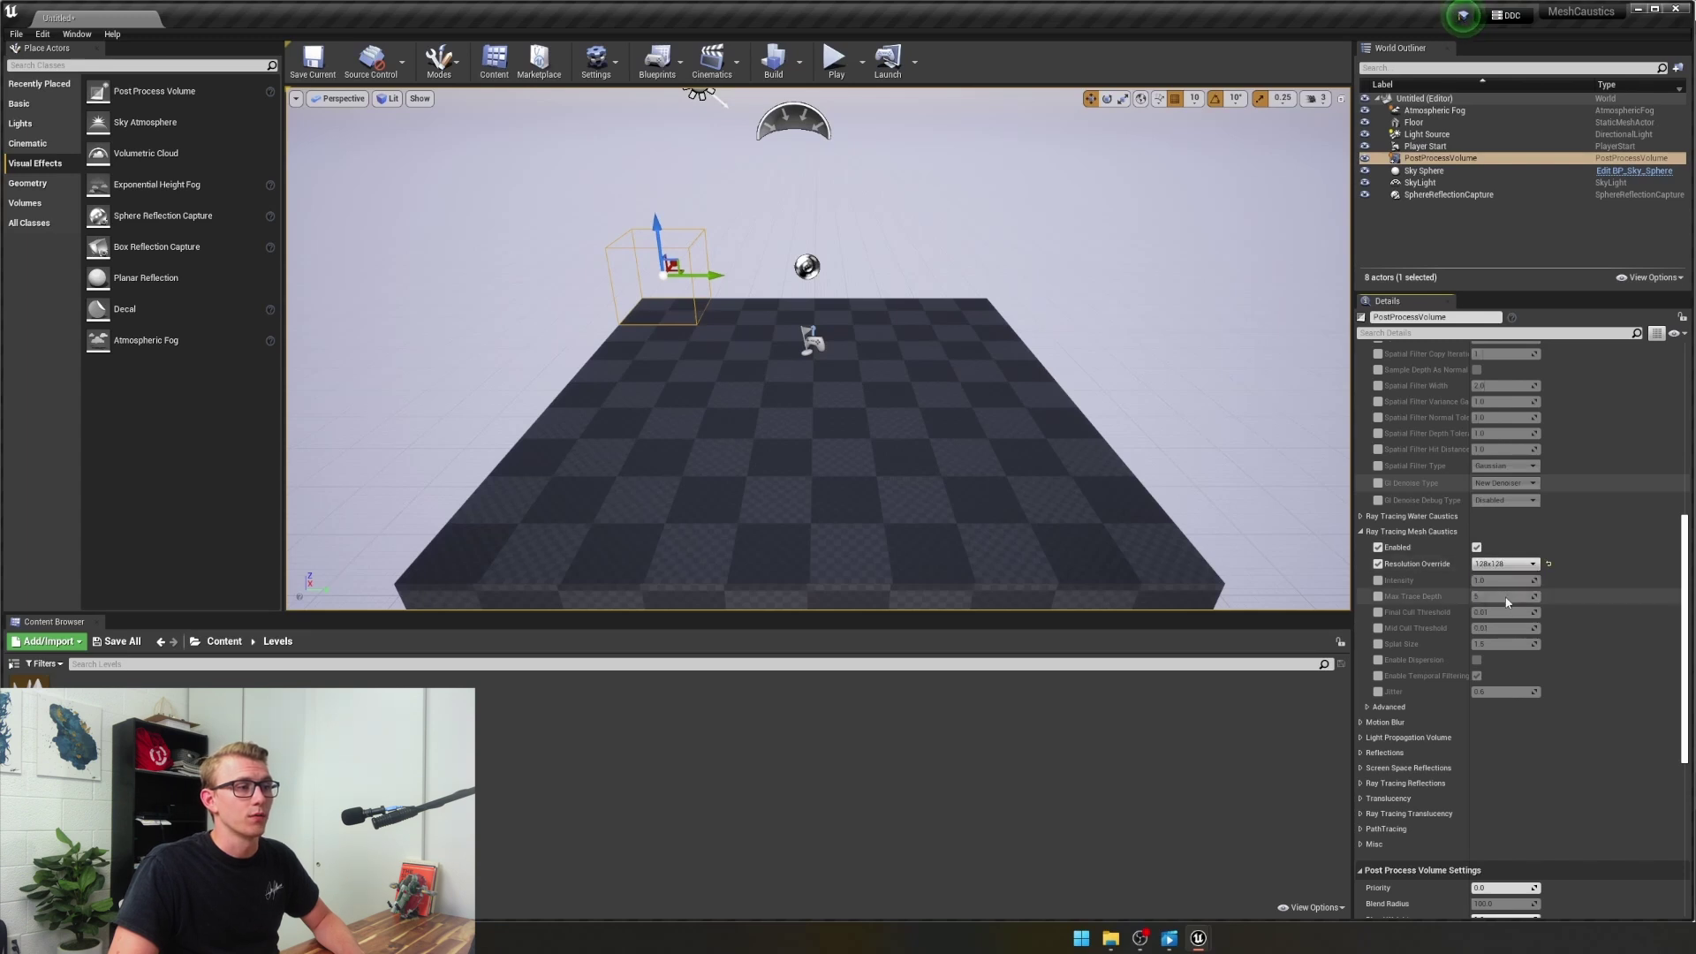
left_click(1512, 564)
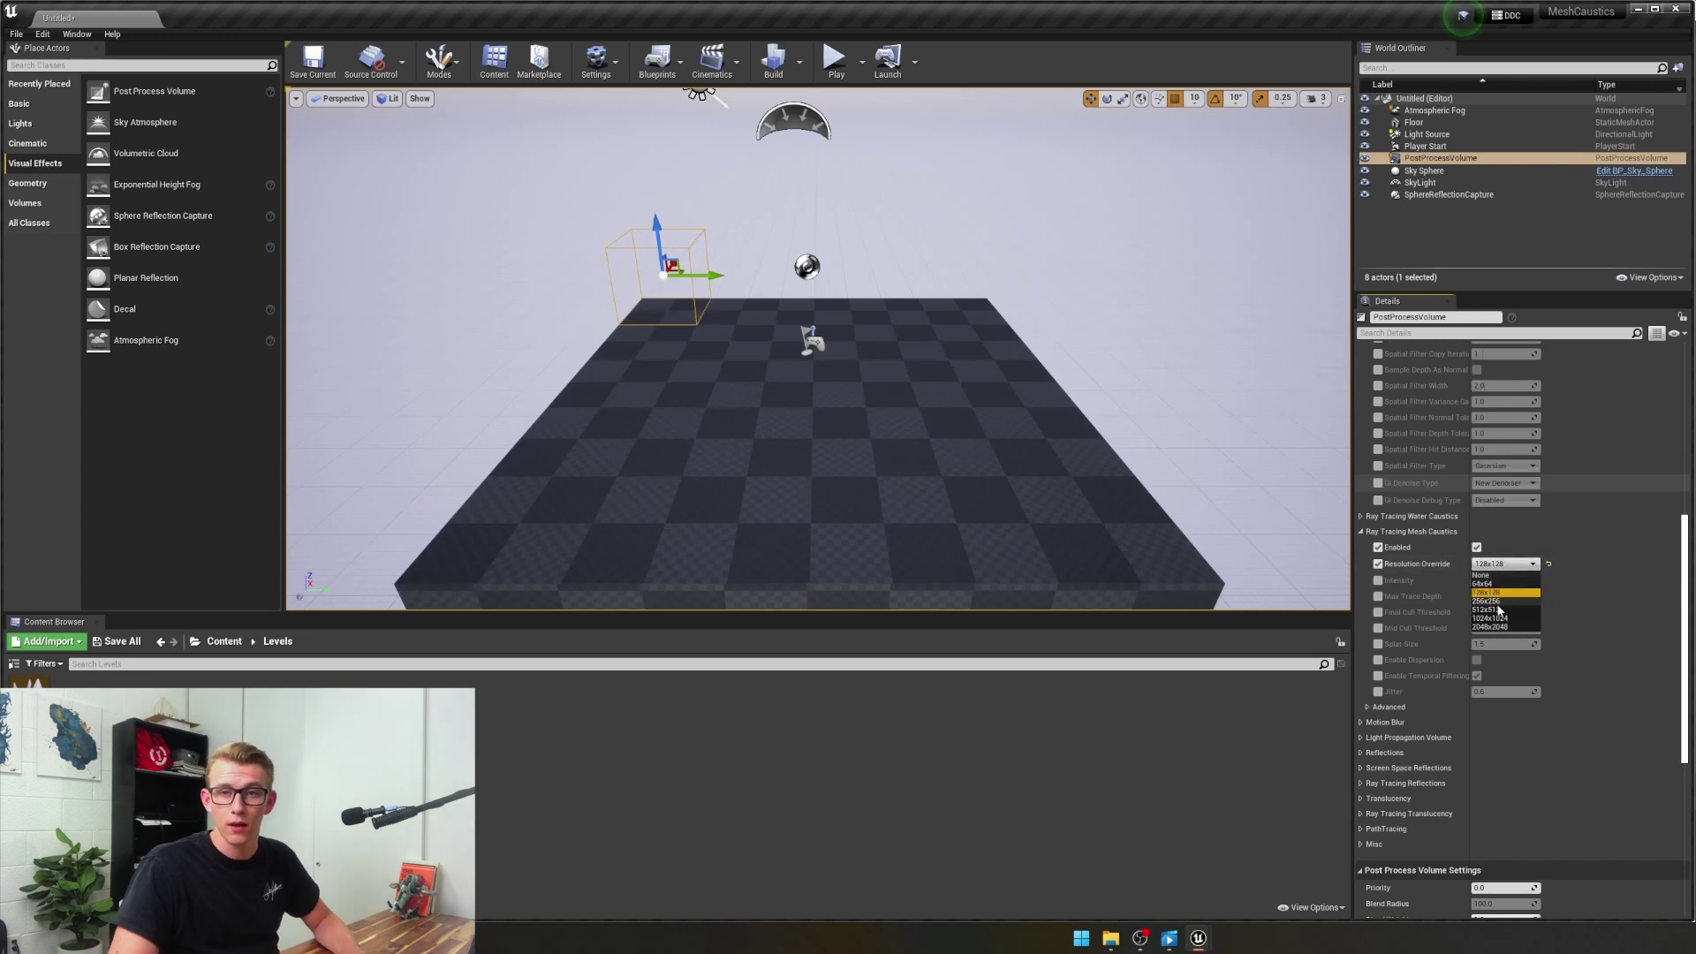
left_click(1497, 610)
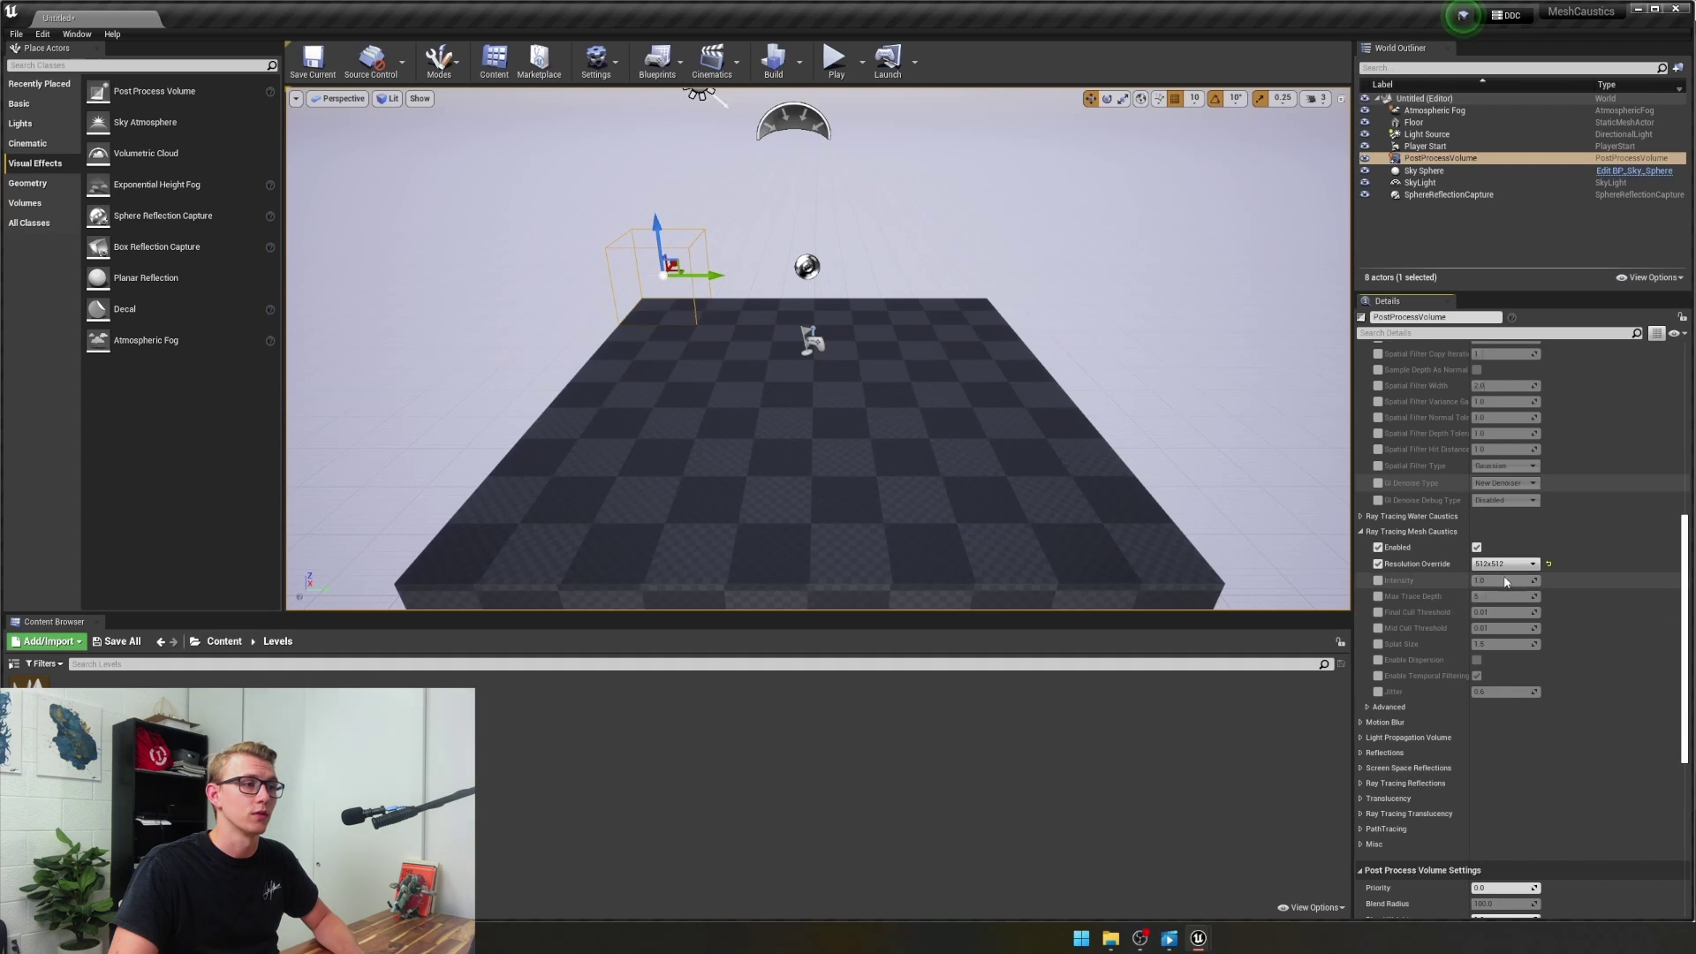
left_click(1379, 580)
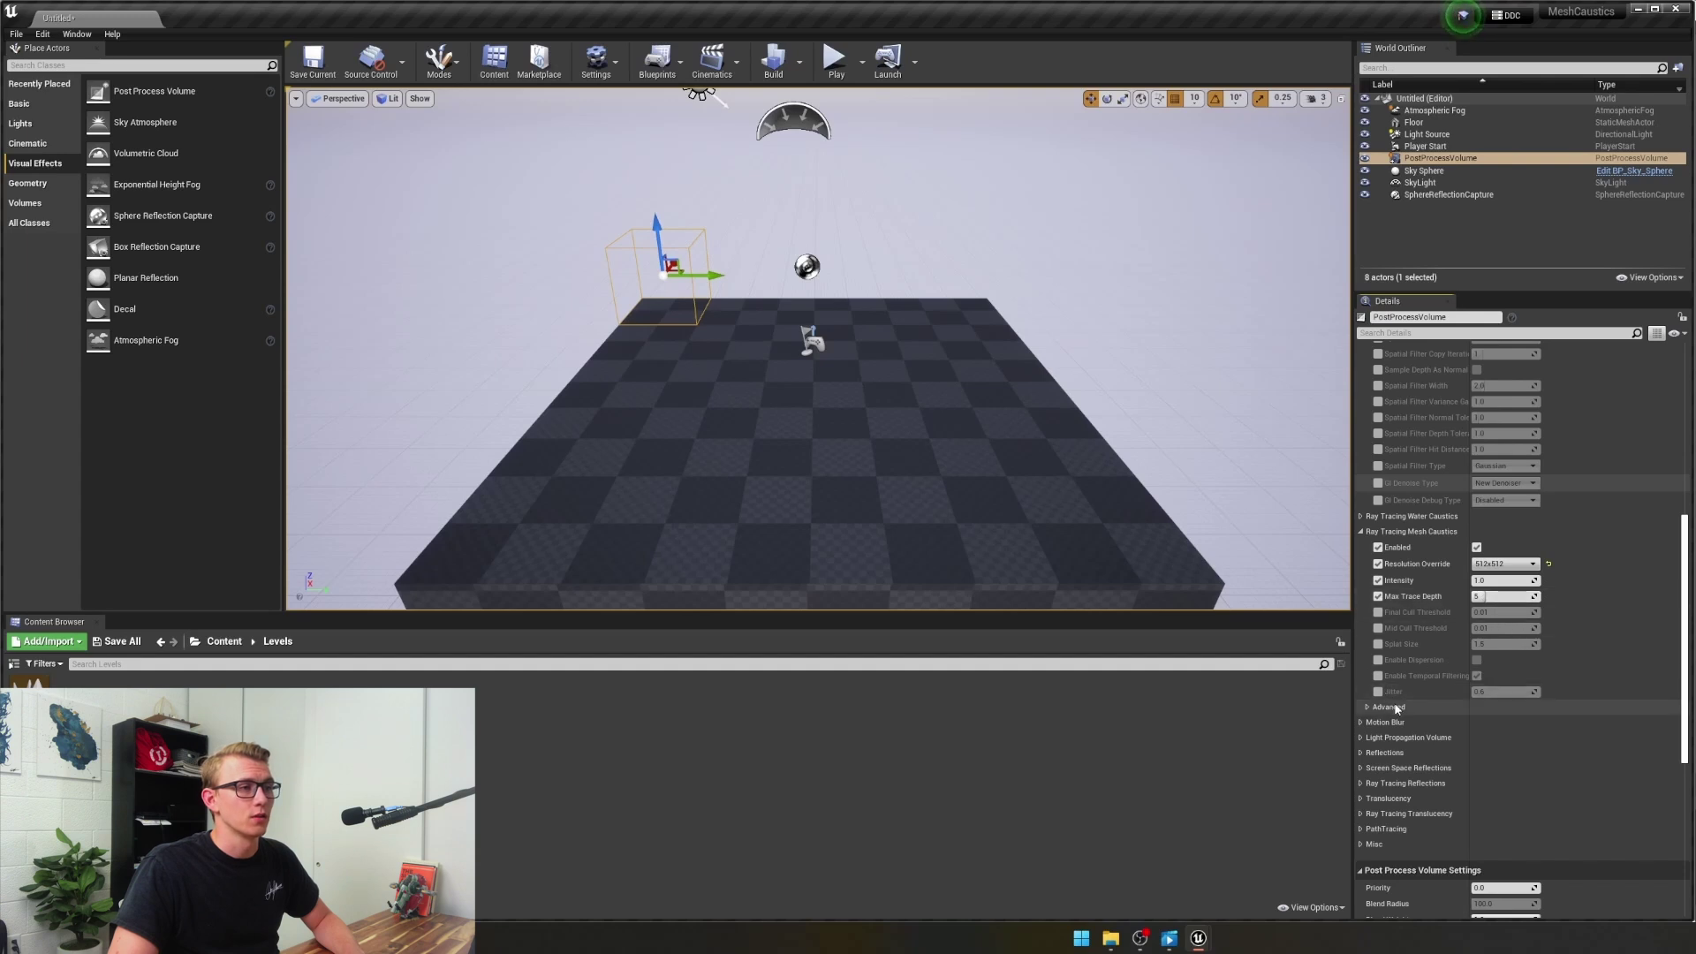
left_click(1476, 661)
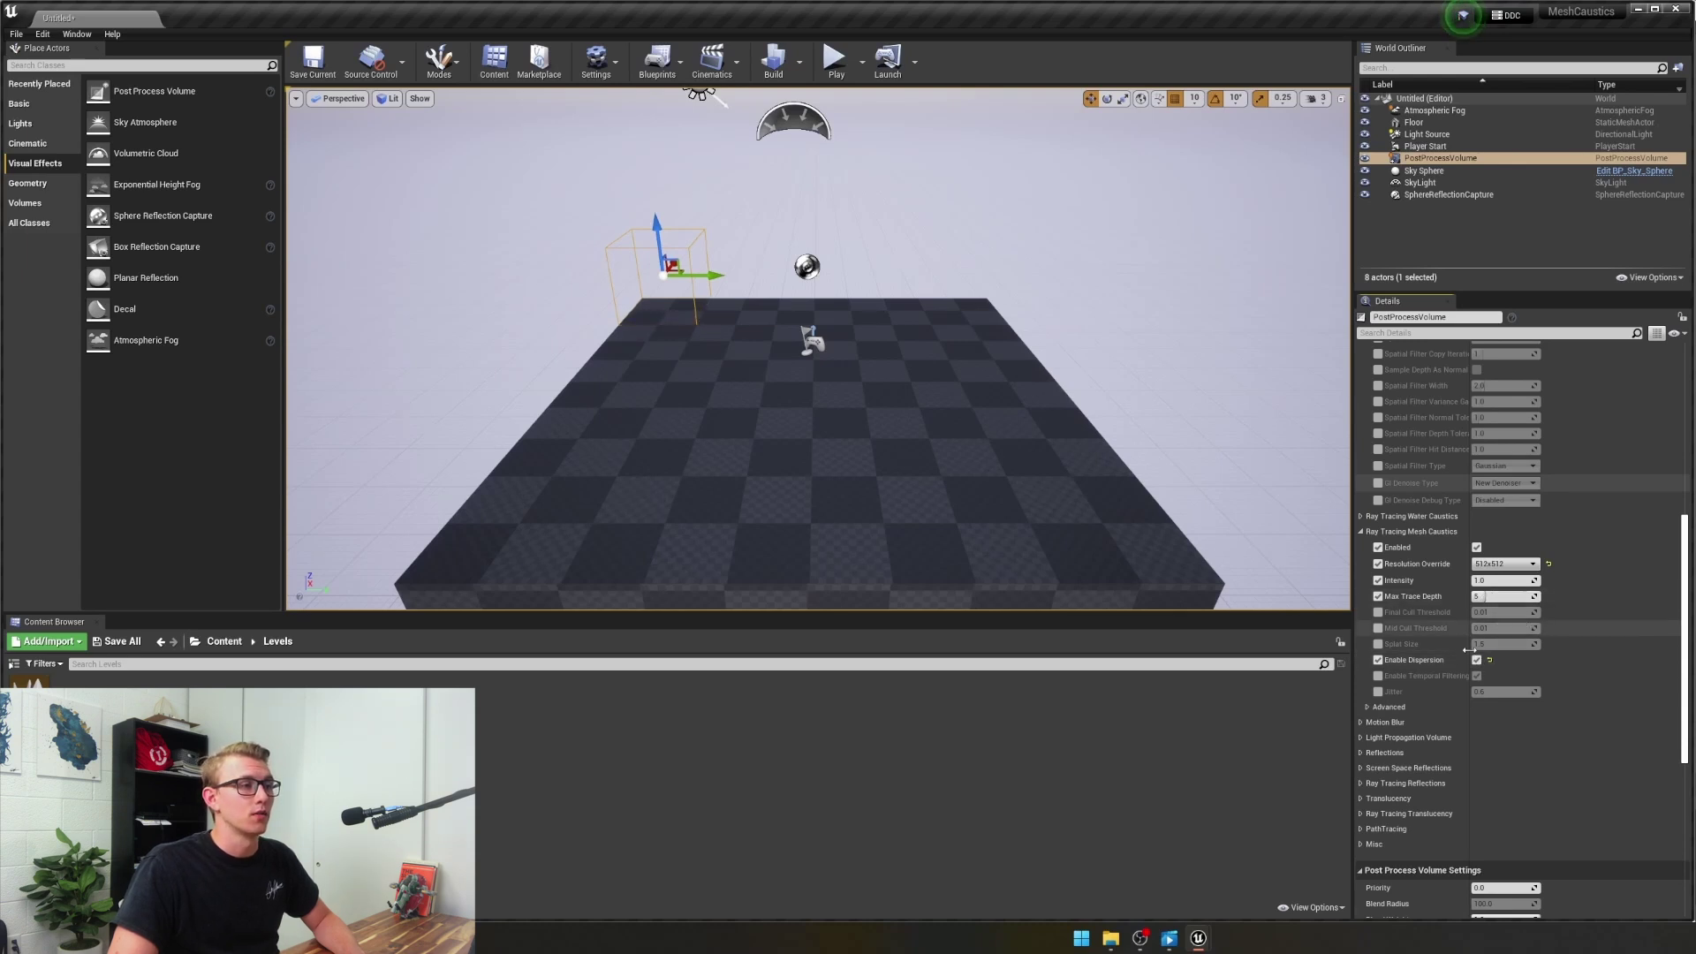
Override motion blur Max and set Target FPS to 24
scroll(1463, 601, "down", 2)
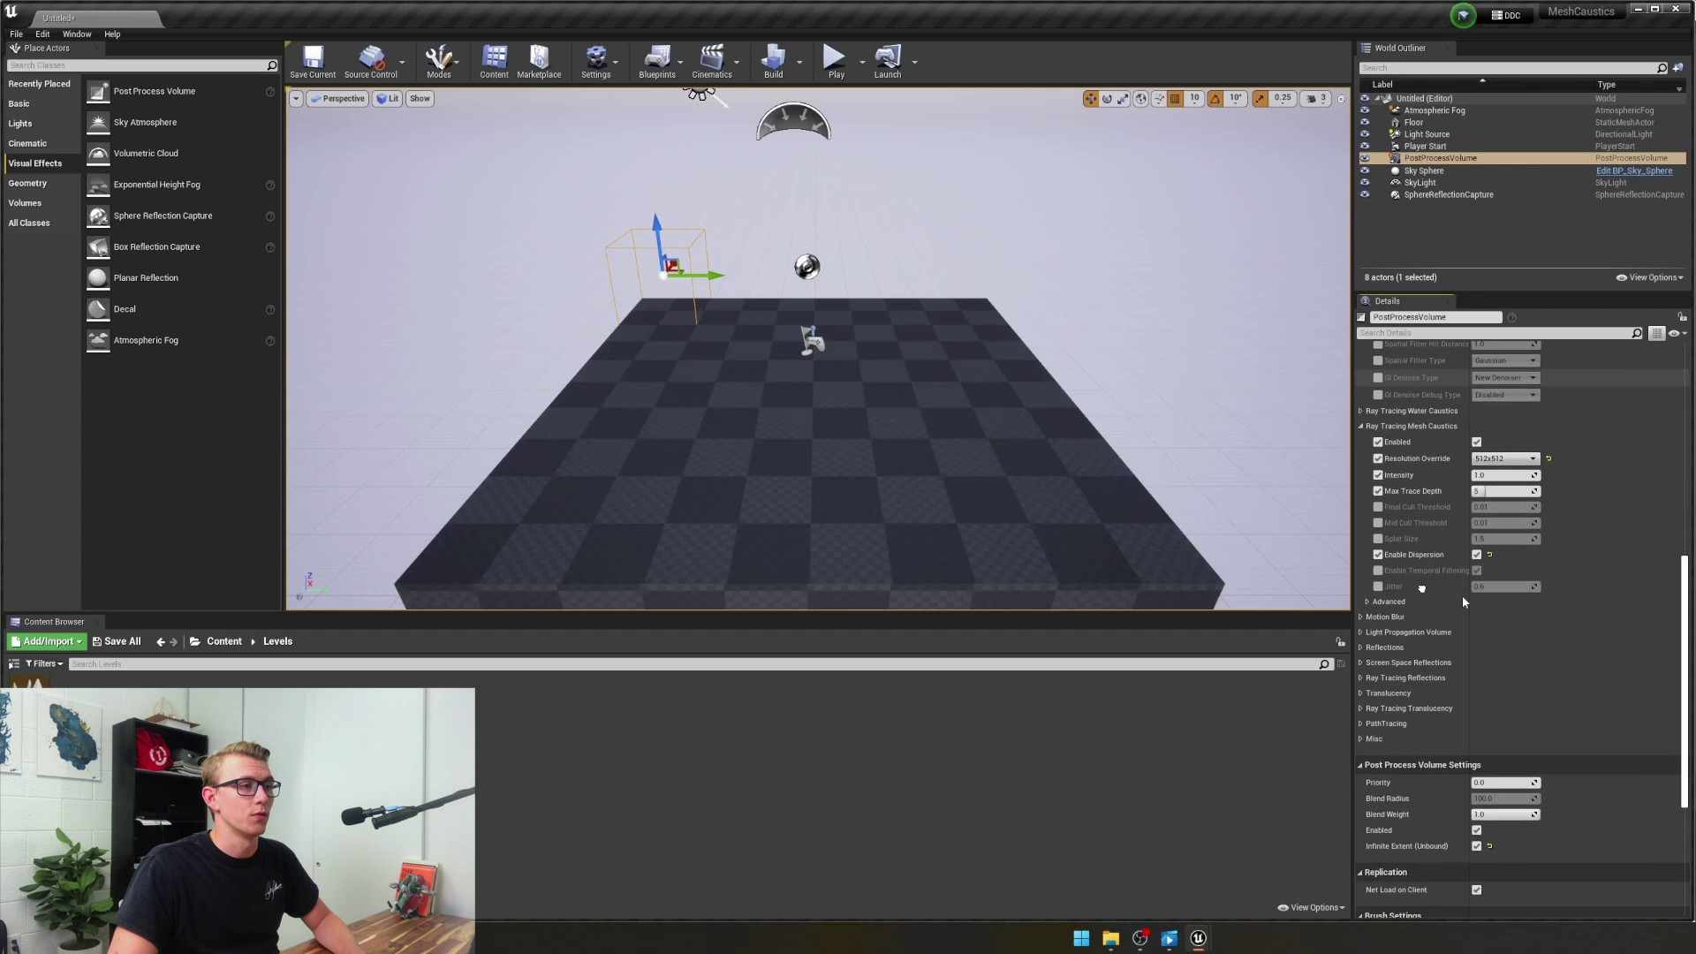
left_click(1384, 616)
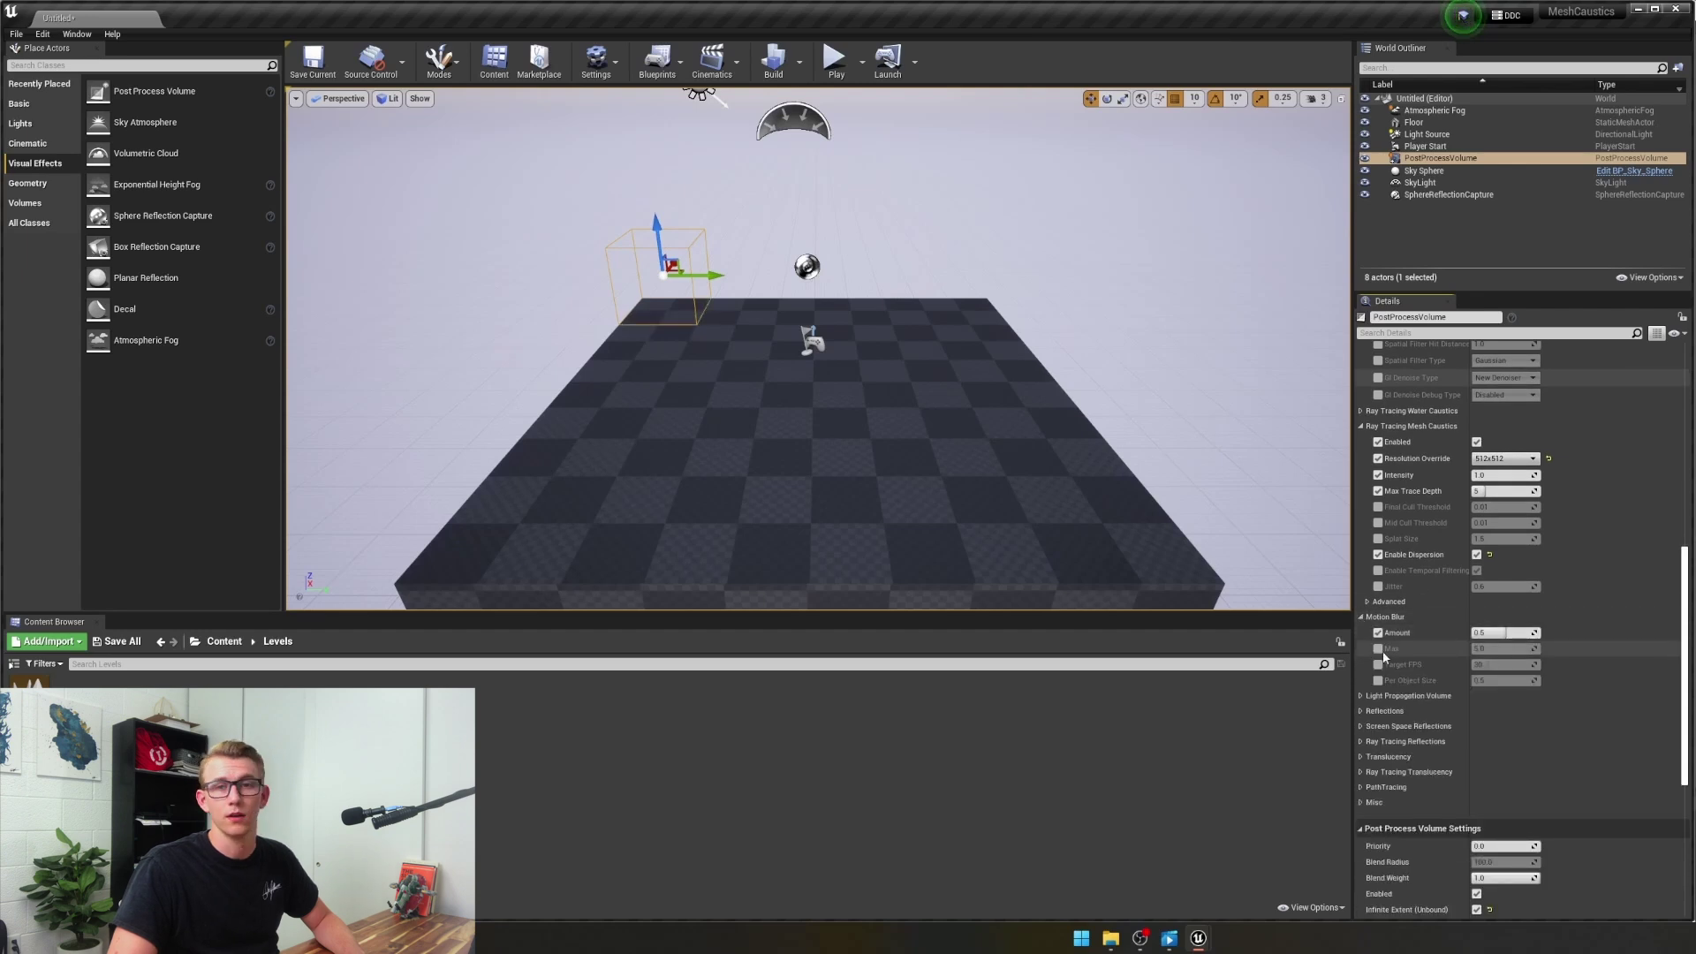
left_click(1378, 648)
left_click(1378, 664)
left_click(1521, 664)
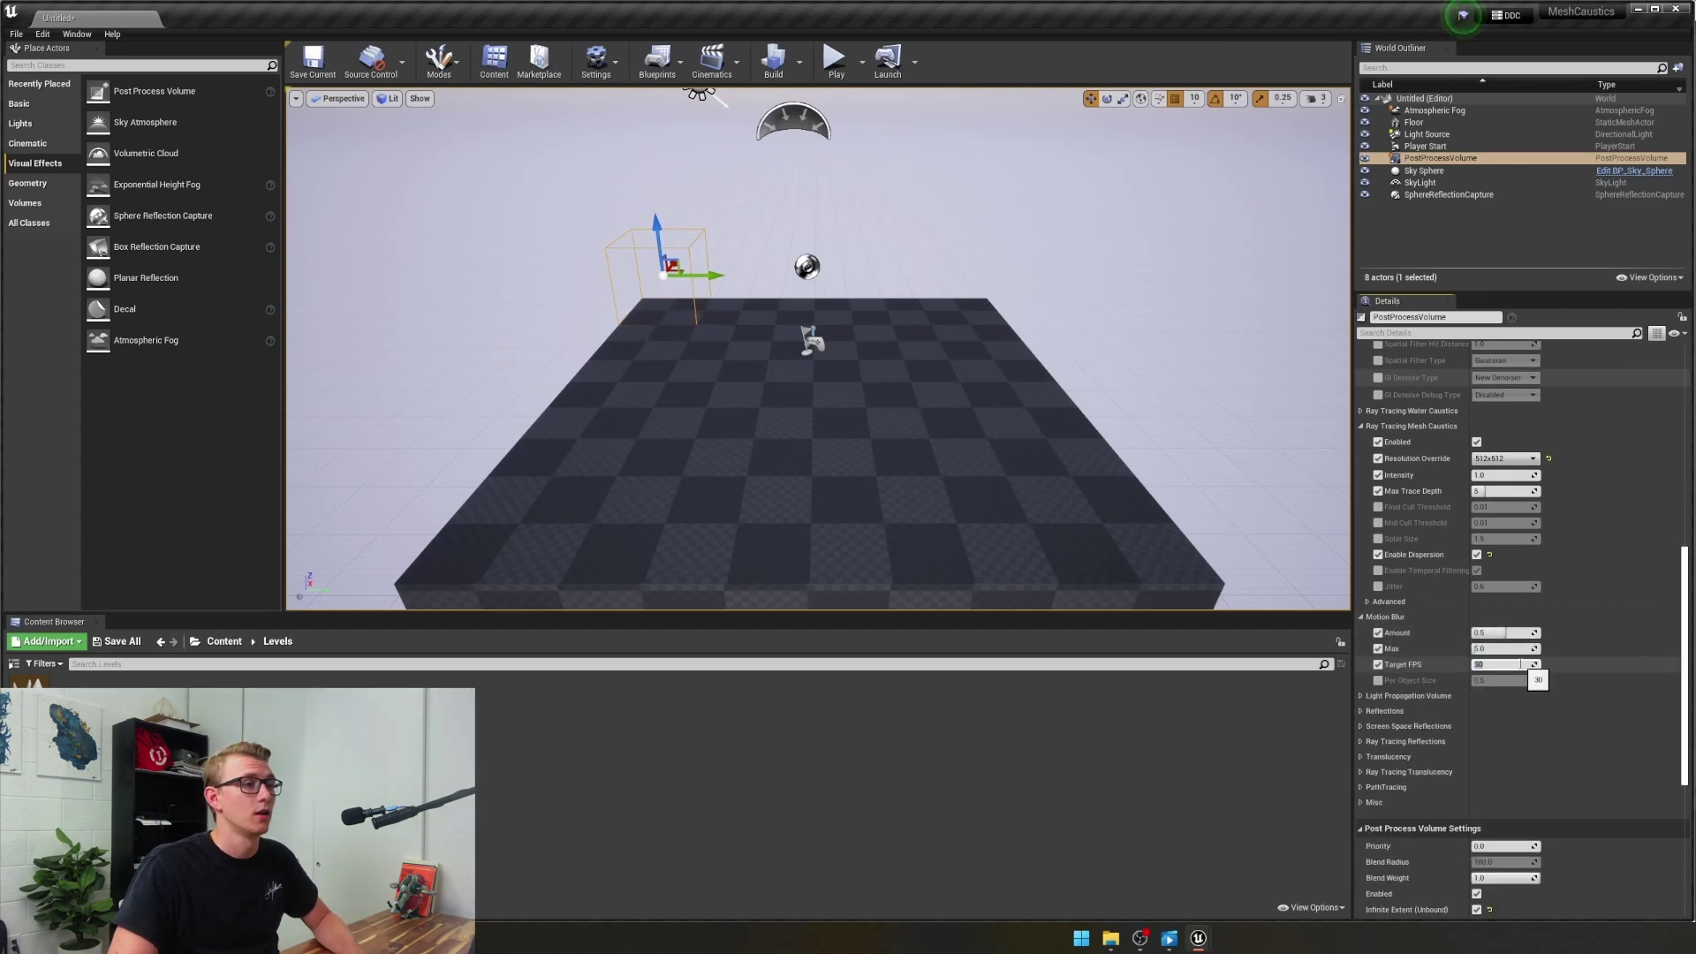
key("Return")
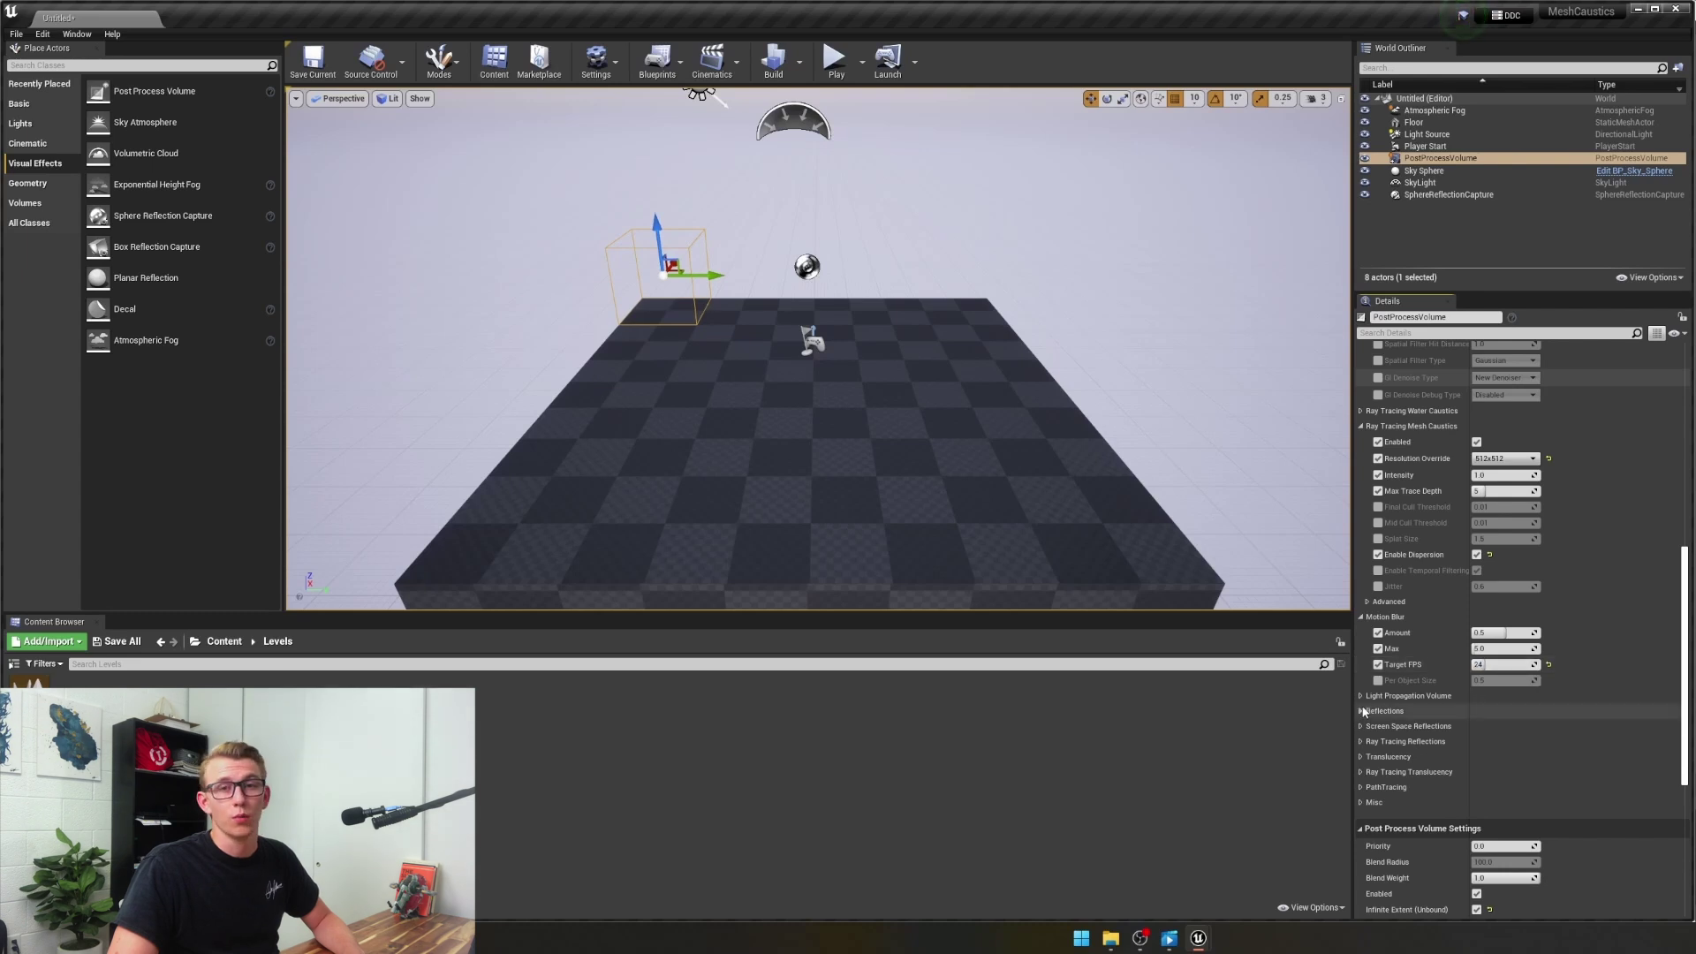
Set ray-traced reflections to Hard Shadows and include translucent objects
scroll(1390, 623, "down", 3)
left_click(1364, 610)
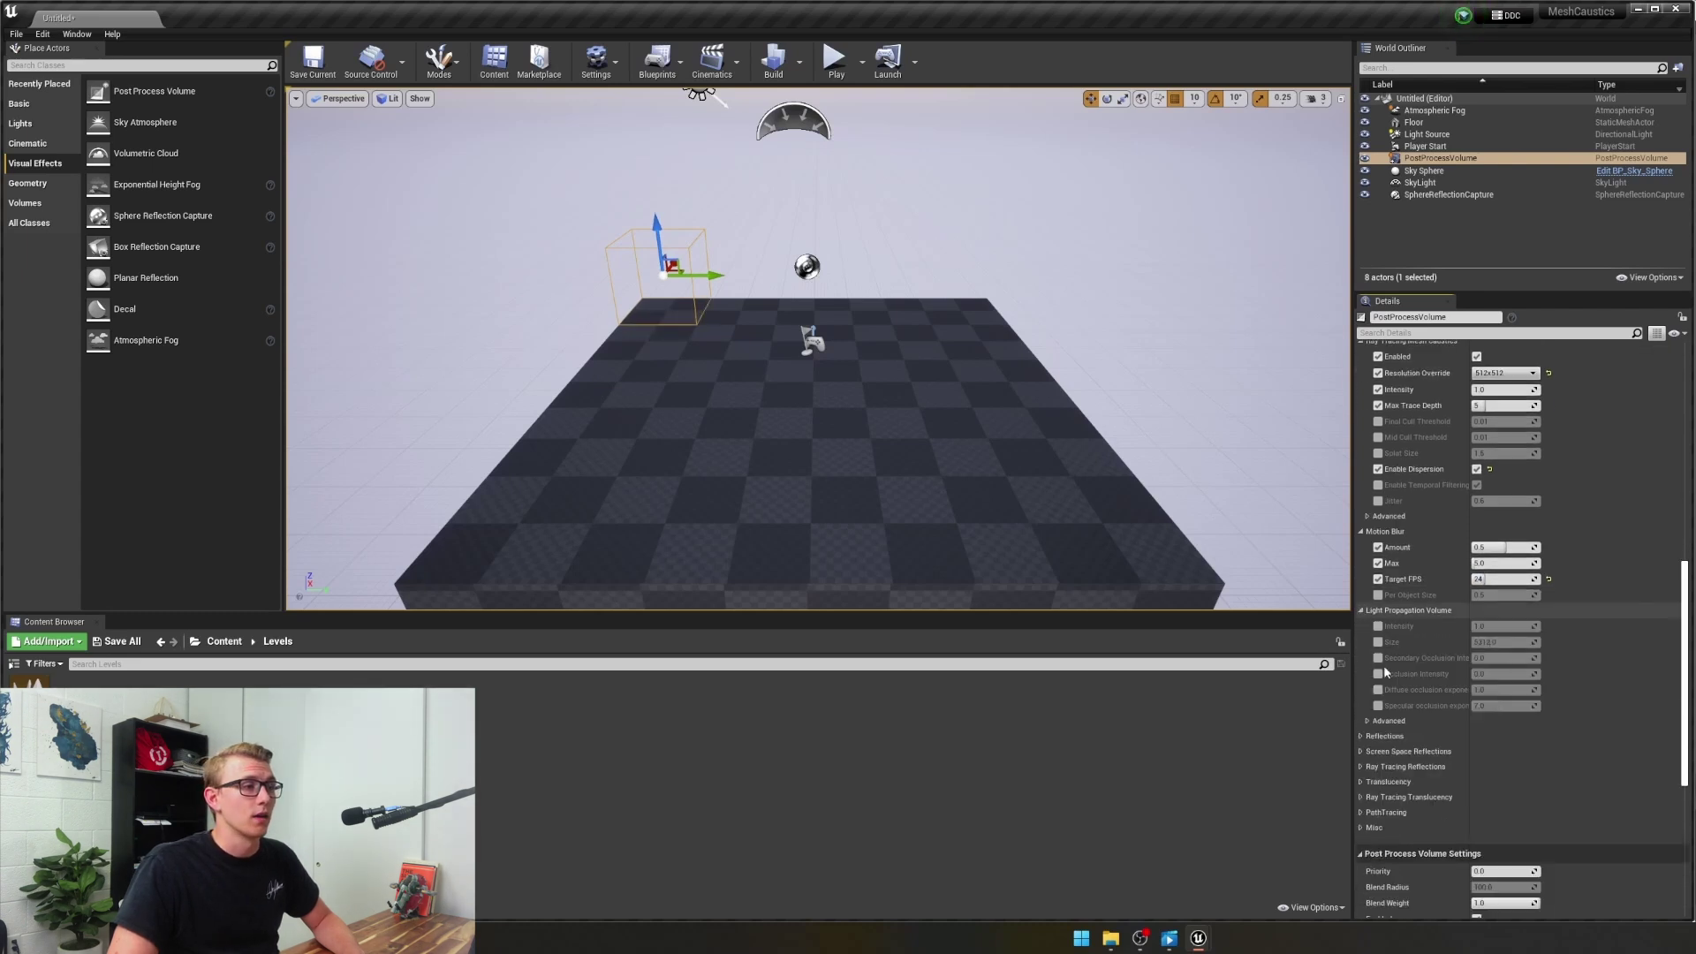
left_click(1387, 736)
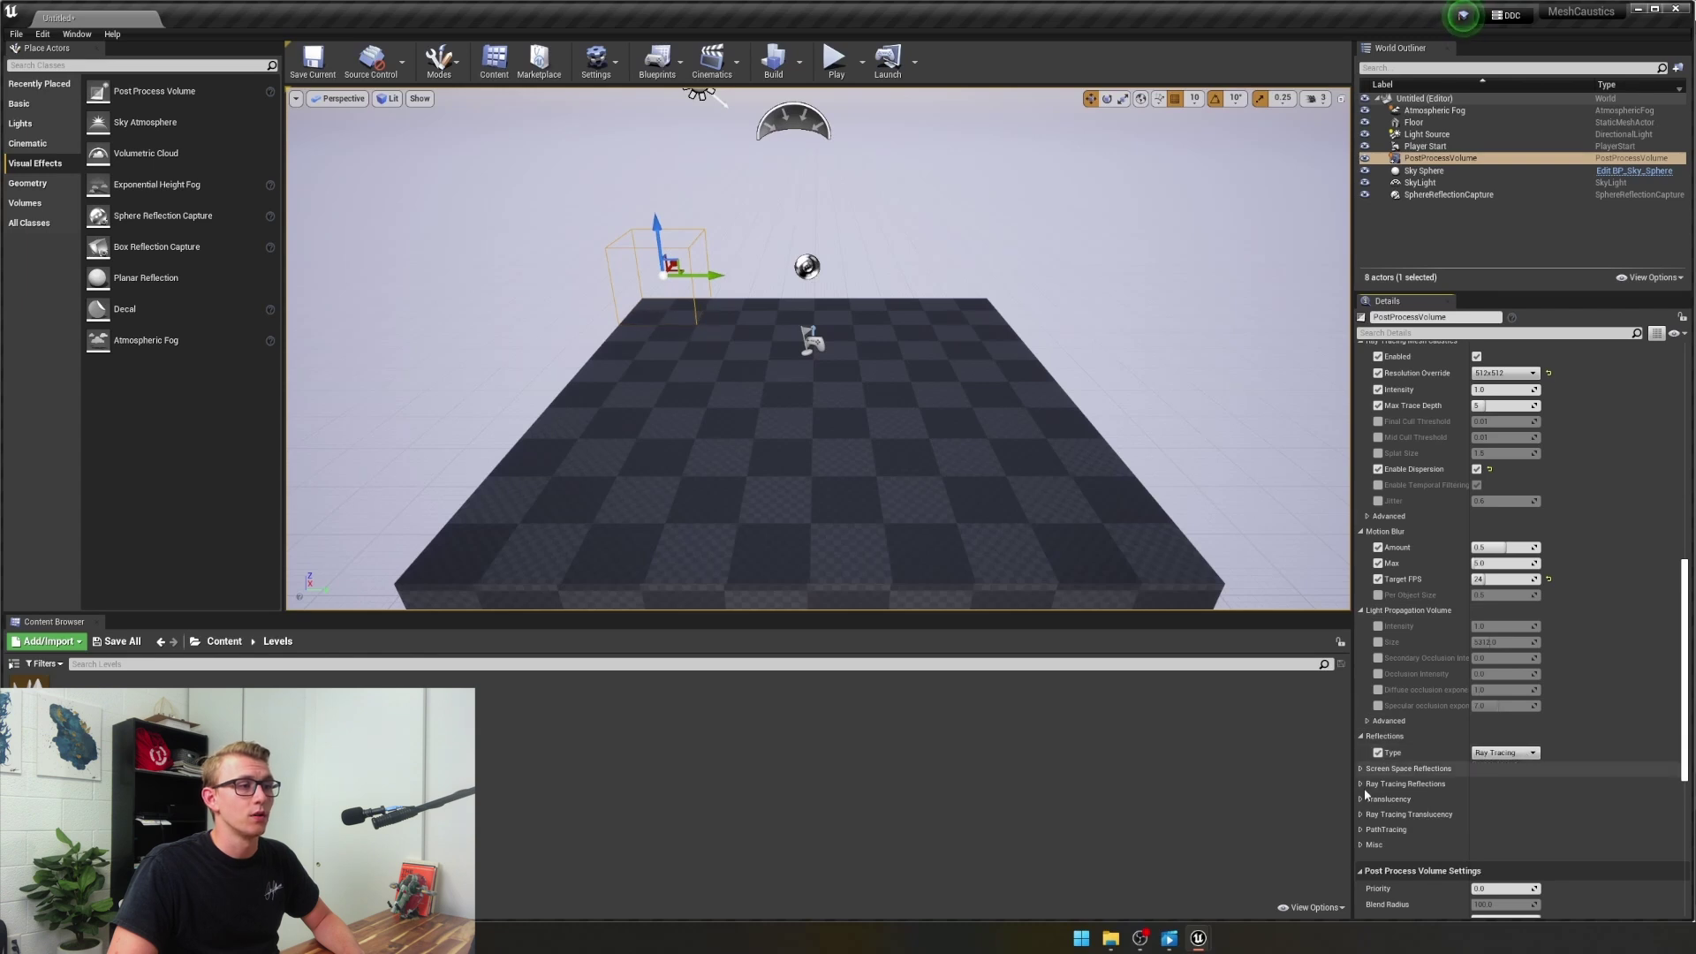
left_click(1364, 785)
scroll(1374, 750, "down", 3)
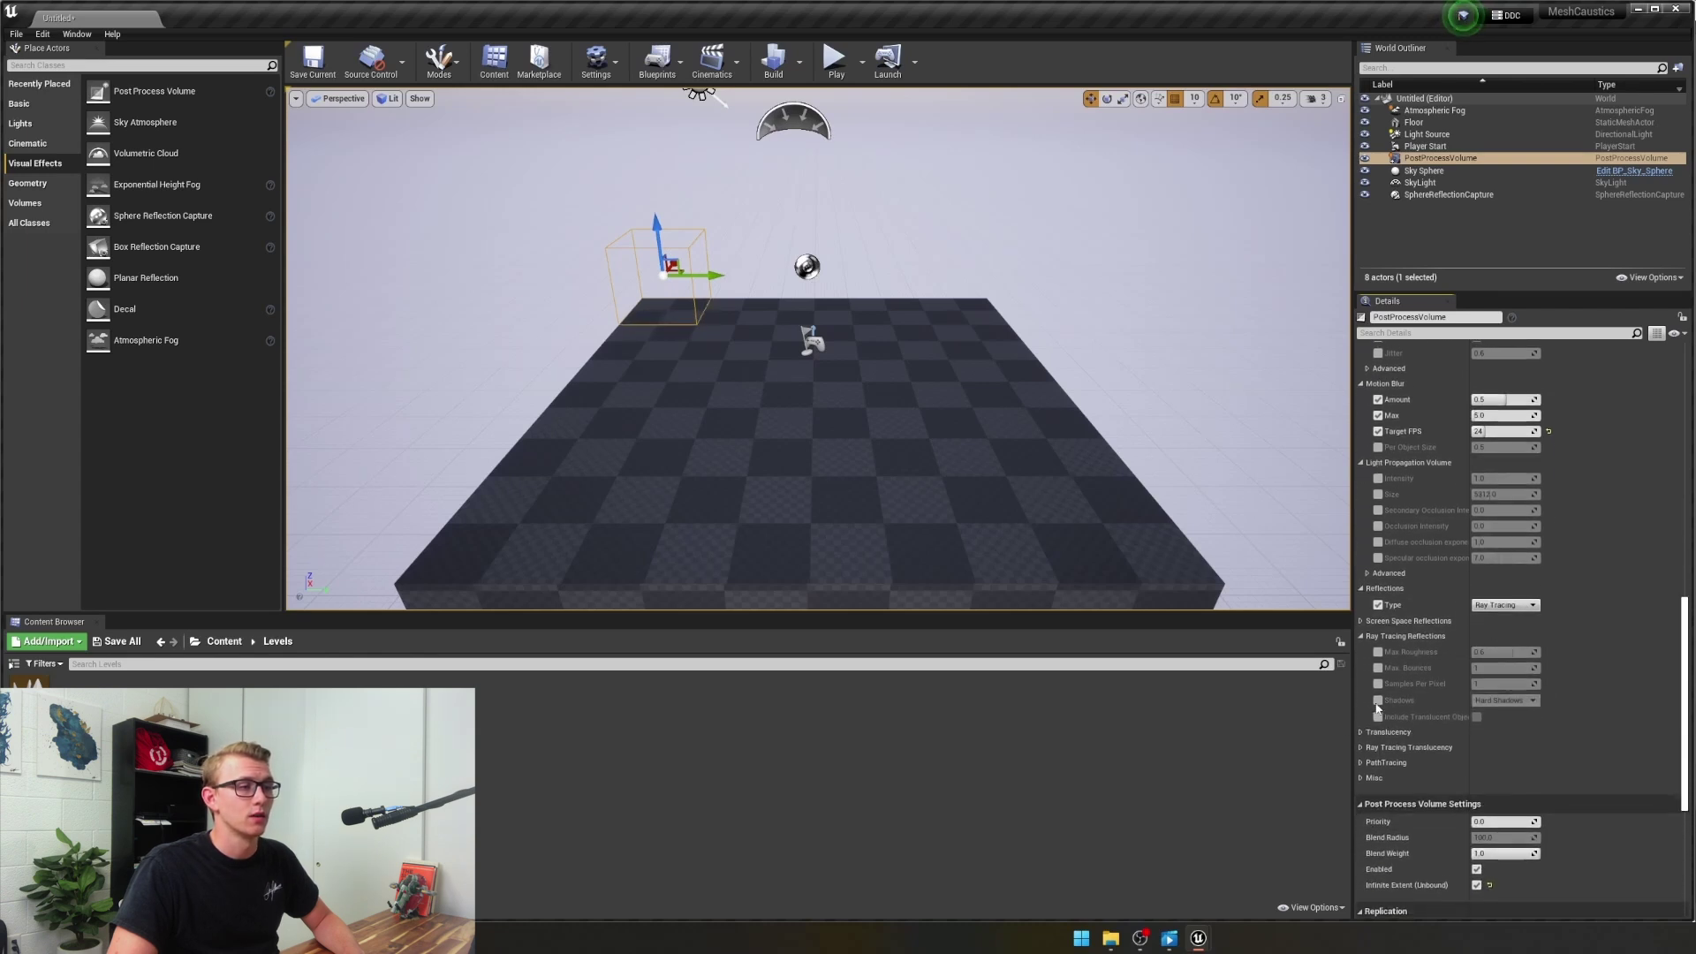
left_click(1377, 700)
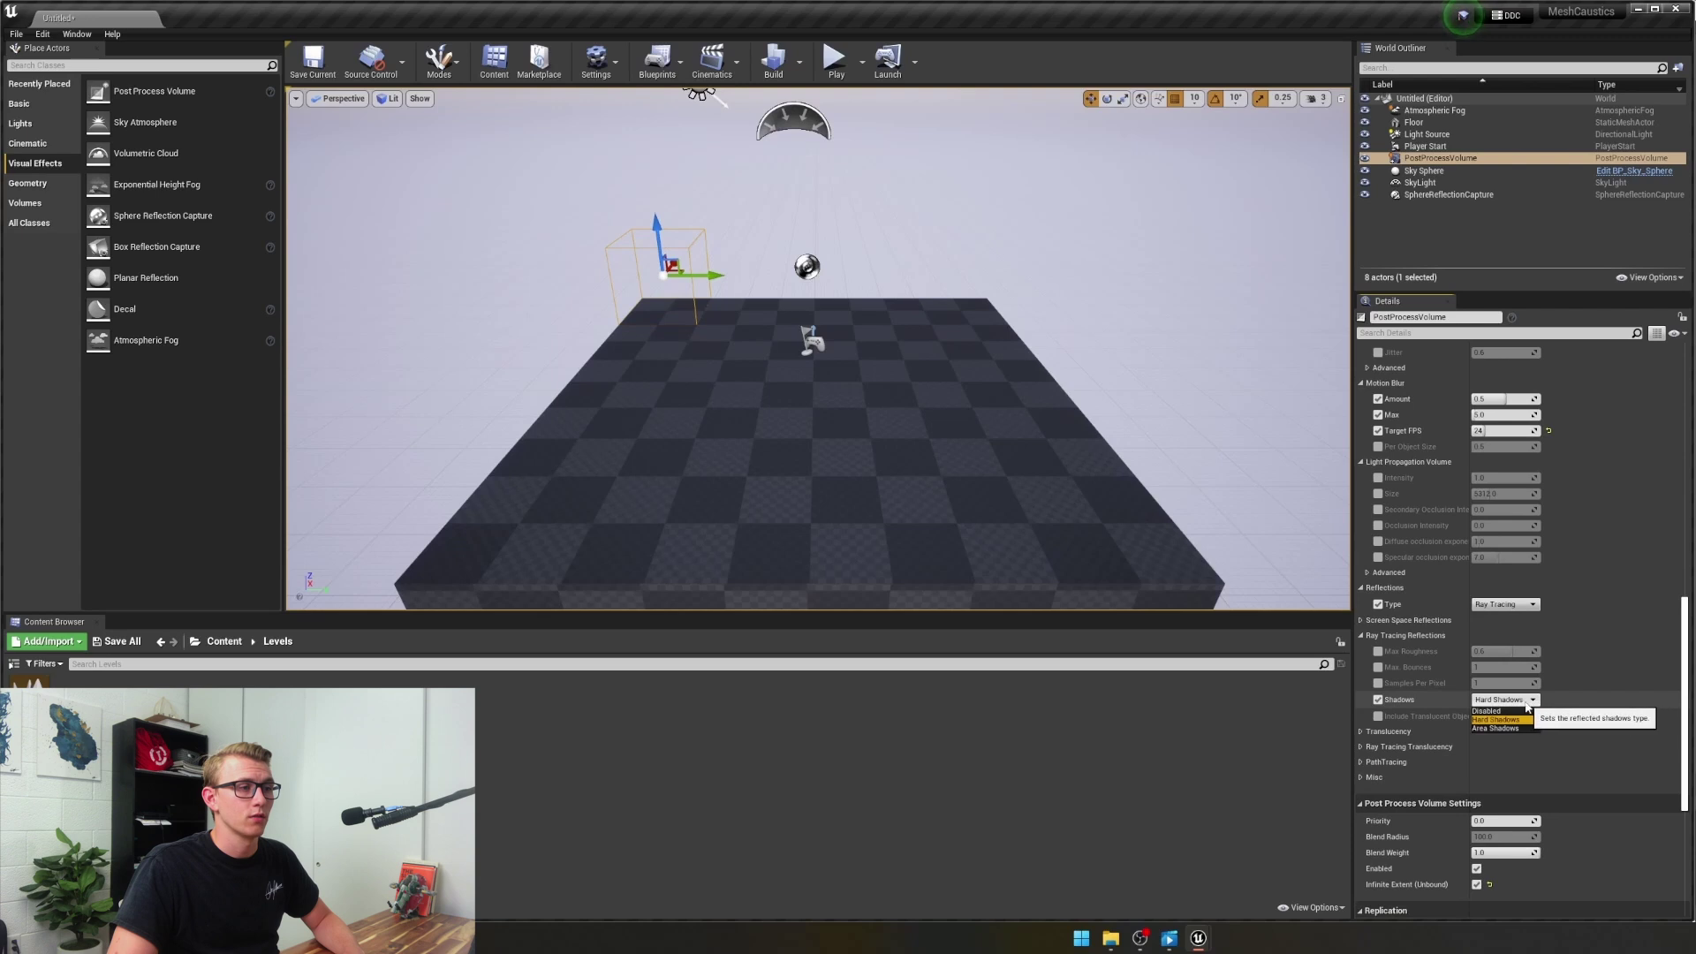
left_click(1499, 719)
left_click(1377, 716)
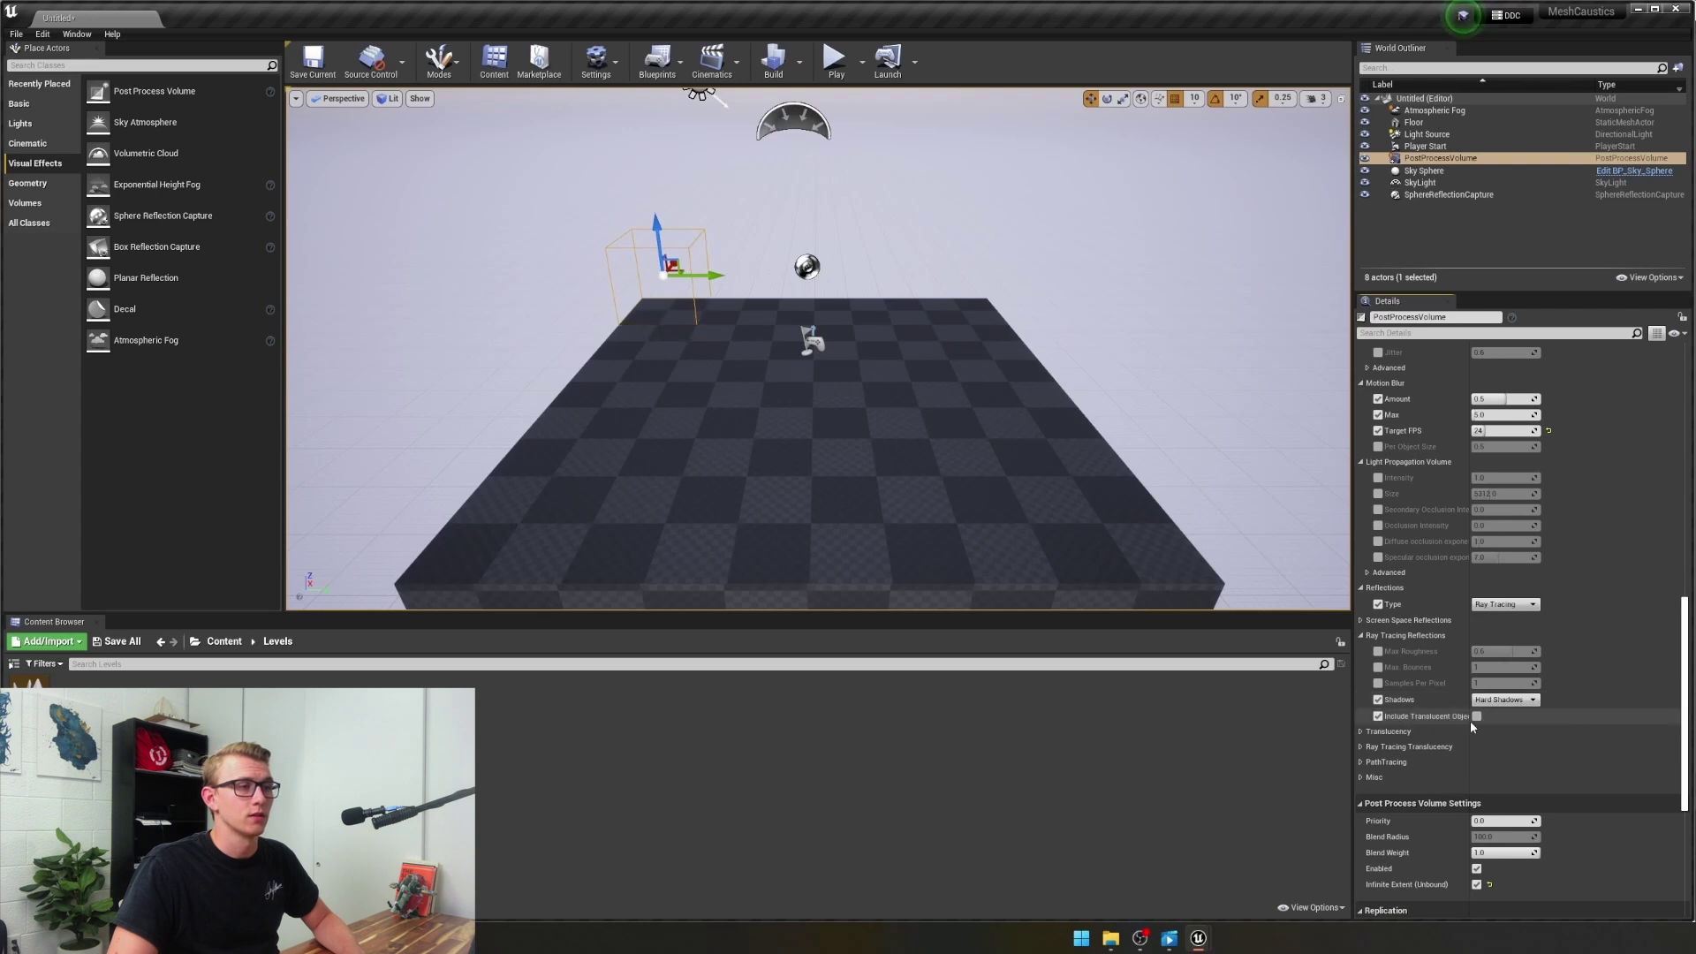
left_click(1475, 716)
left_click_drag(1468, 691, 1507, 699)
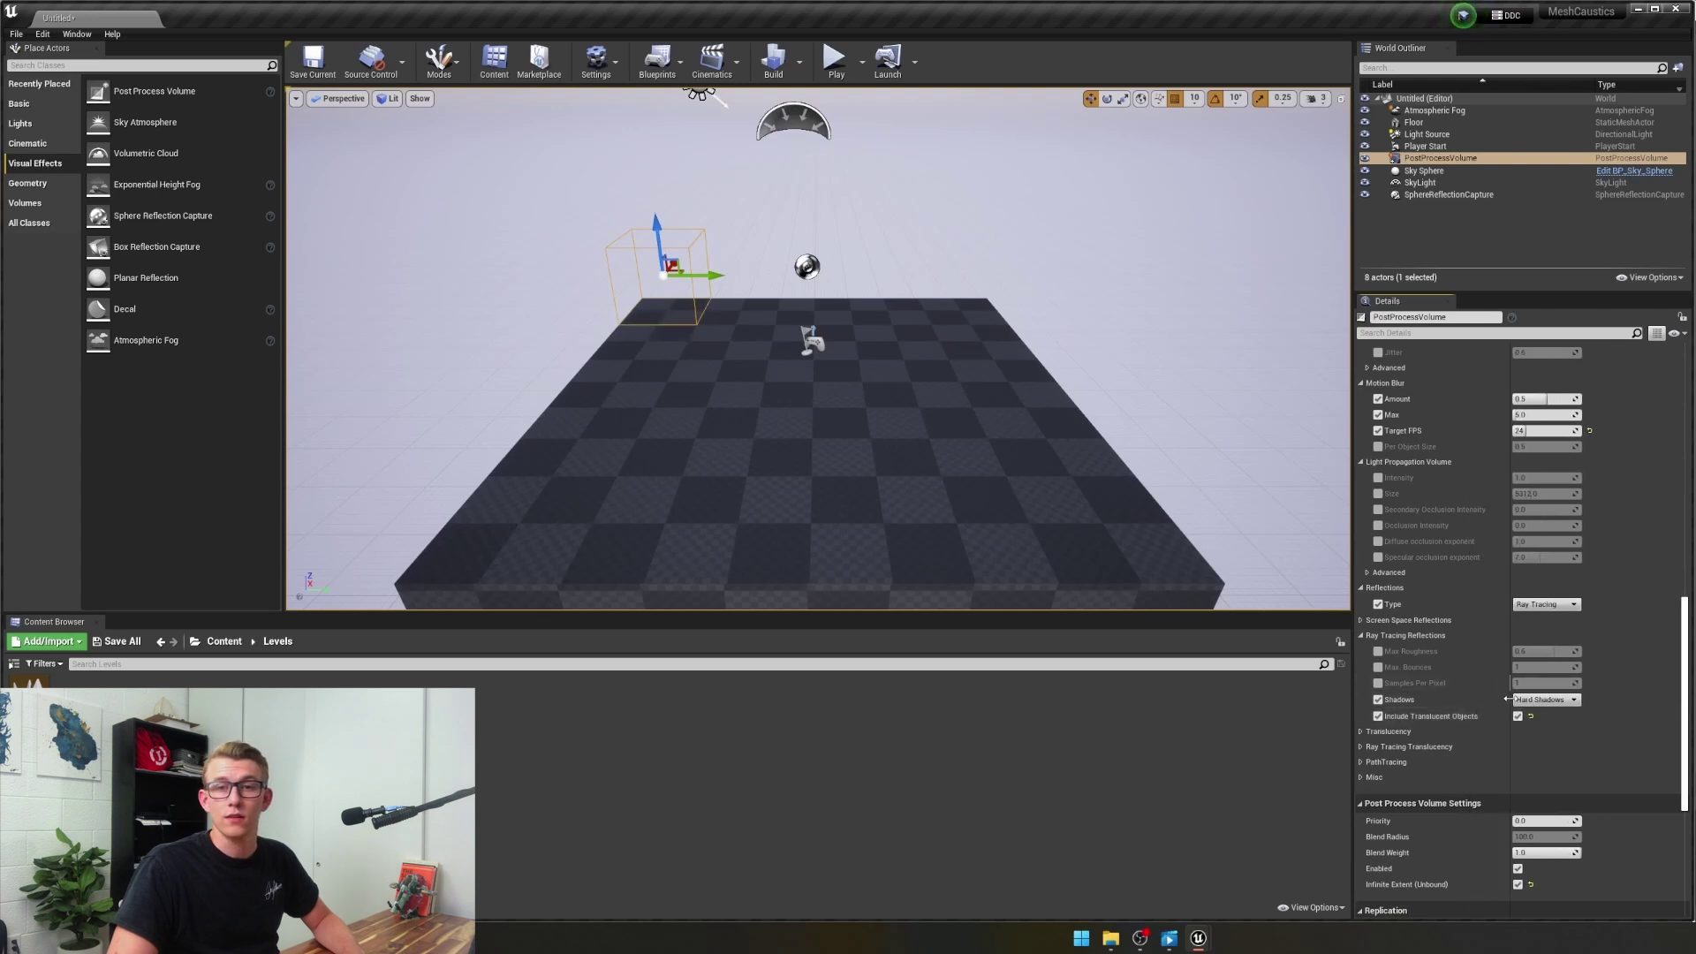
Set the Translucency Type to Ray Tracing
left_click(1362, 747)
left_click(1360, 732)
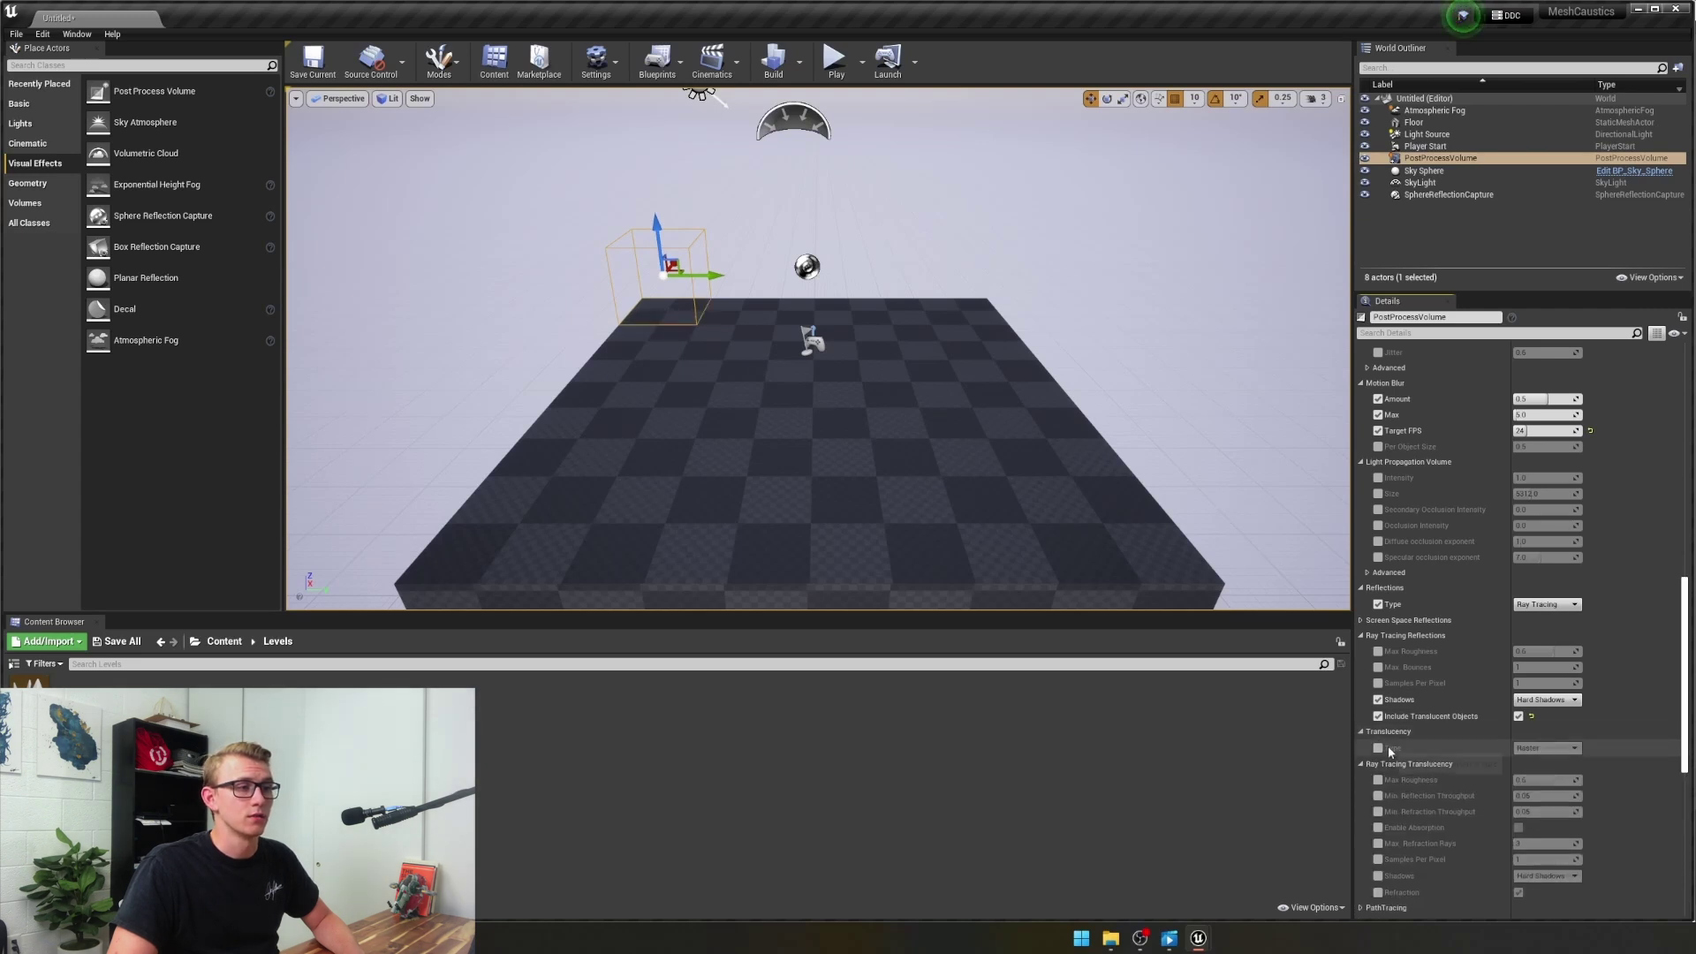
left_click(1527, 749)
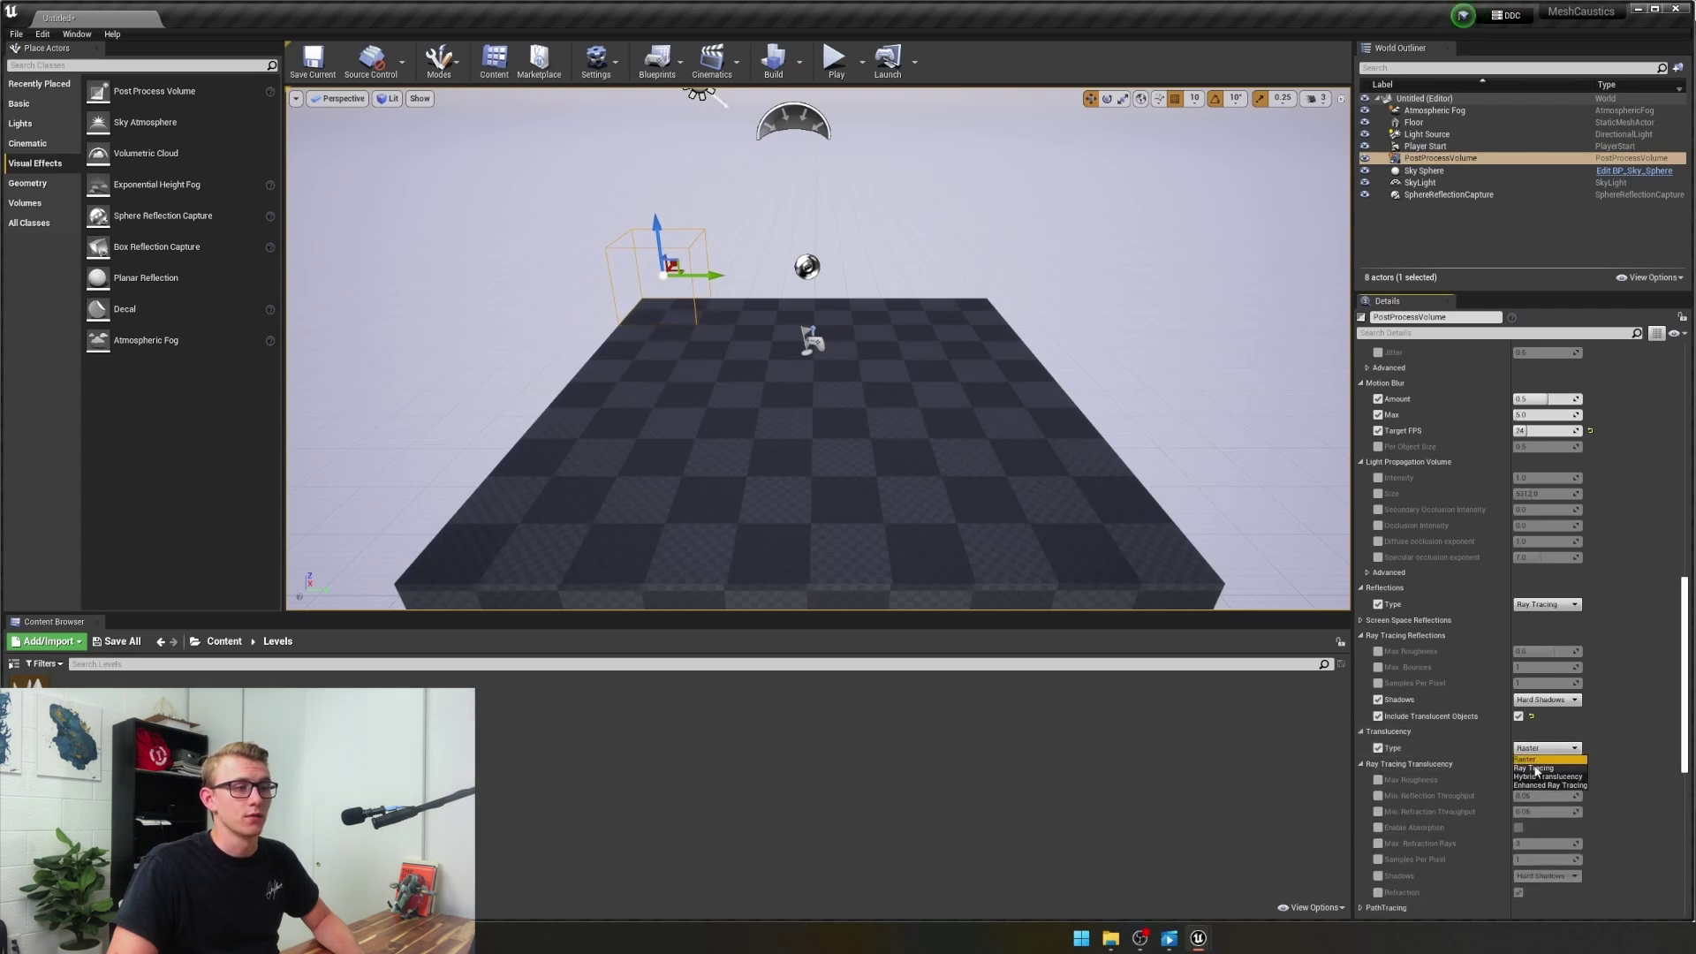
left_click(1537, 768)
Enable shadows, refraction and absorption for ray-traced translucency
scroll(1424, 772, "down", 5)
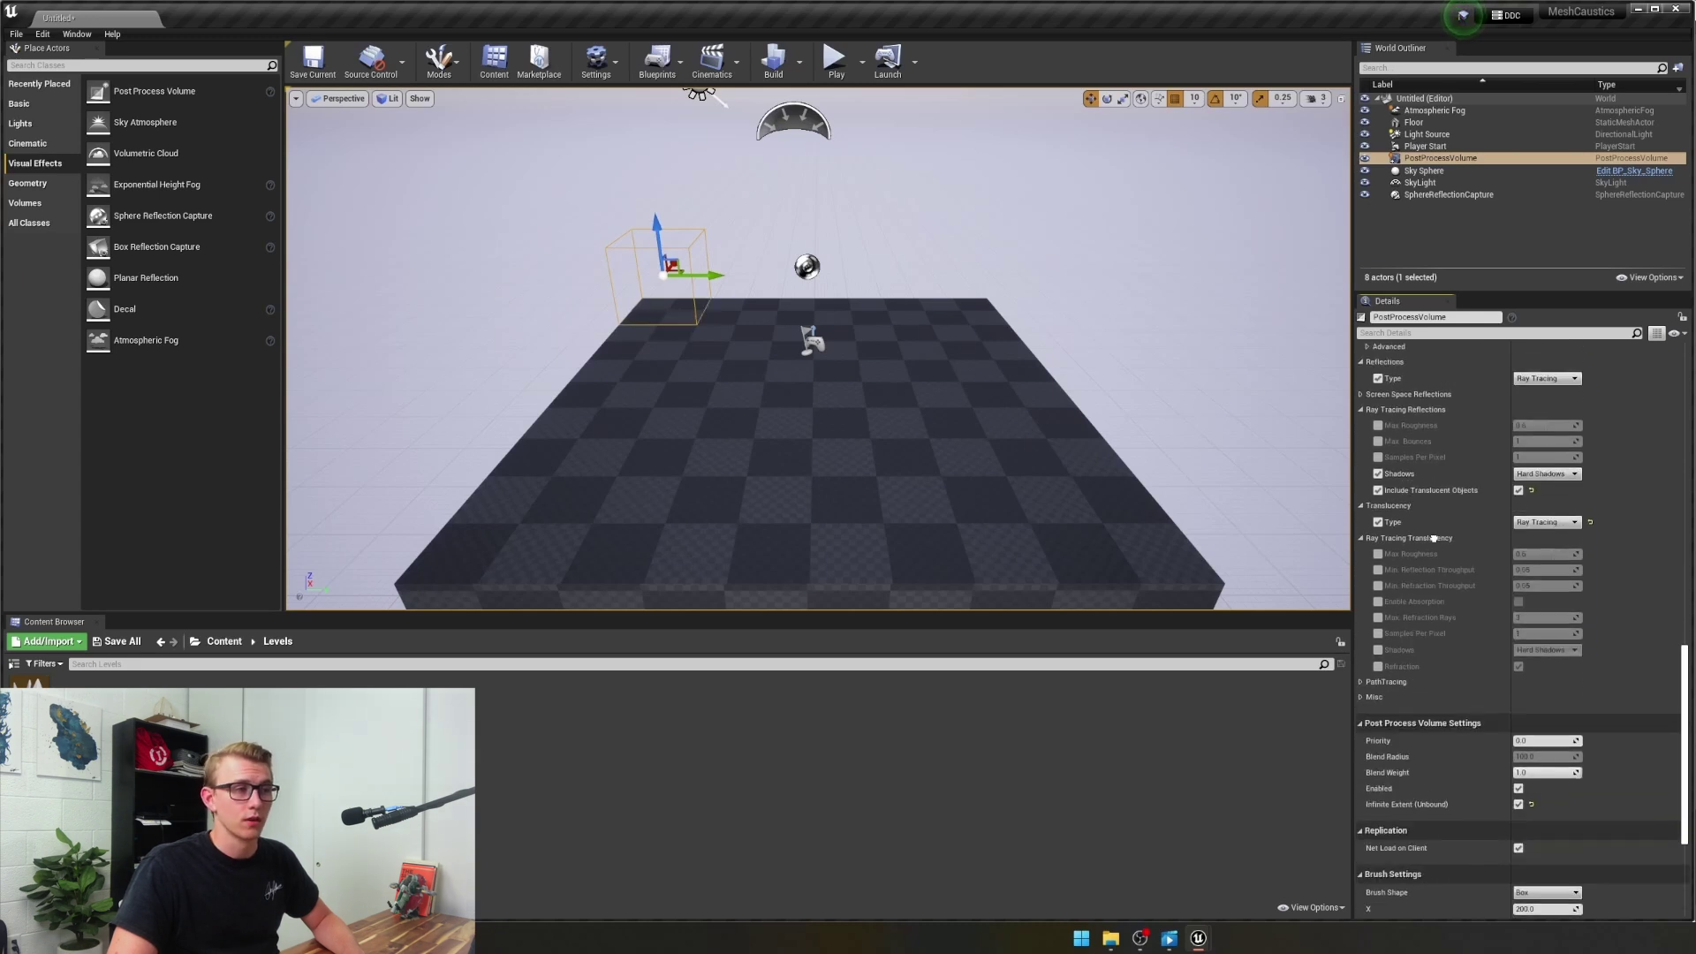
scroll(1433, 538, "down", 2)
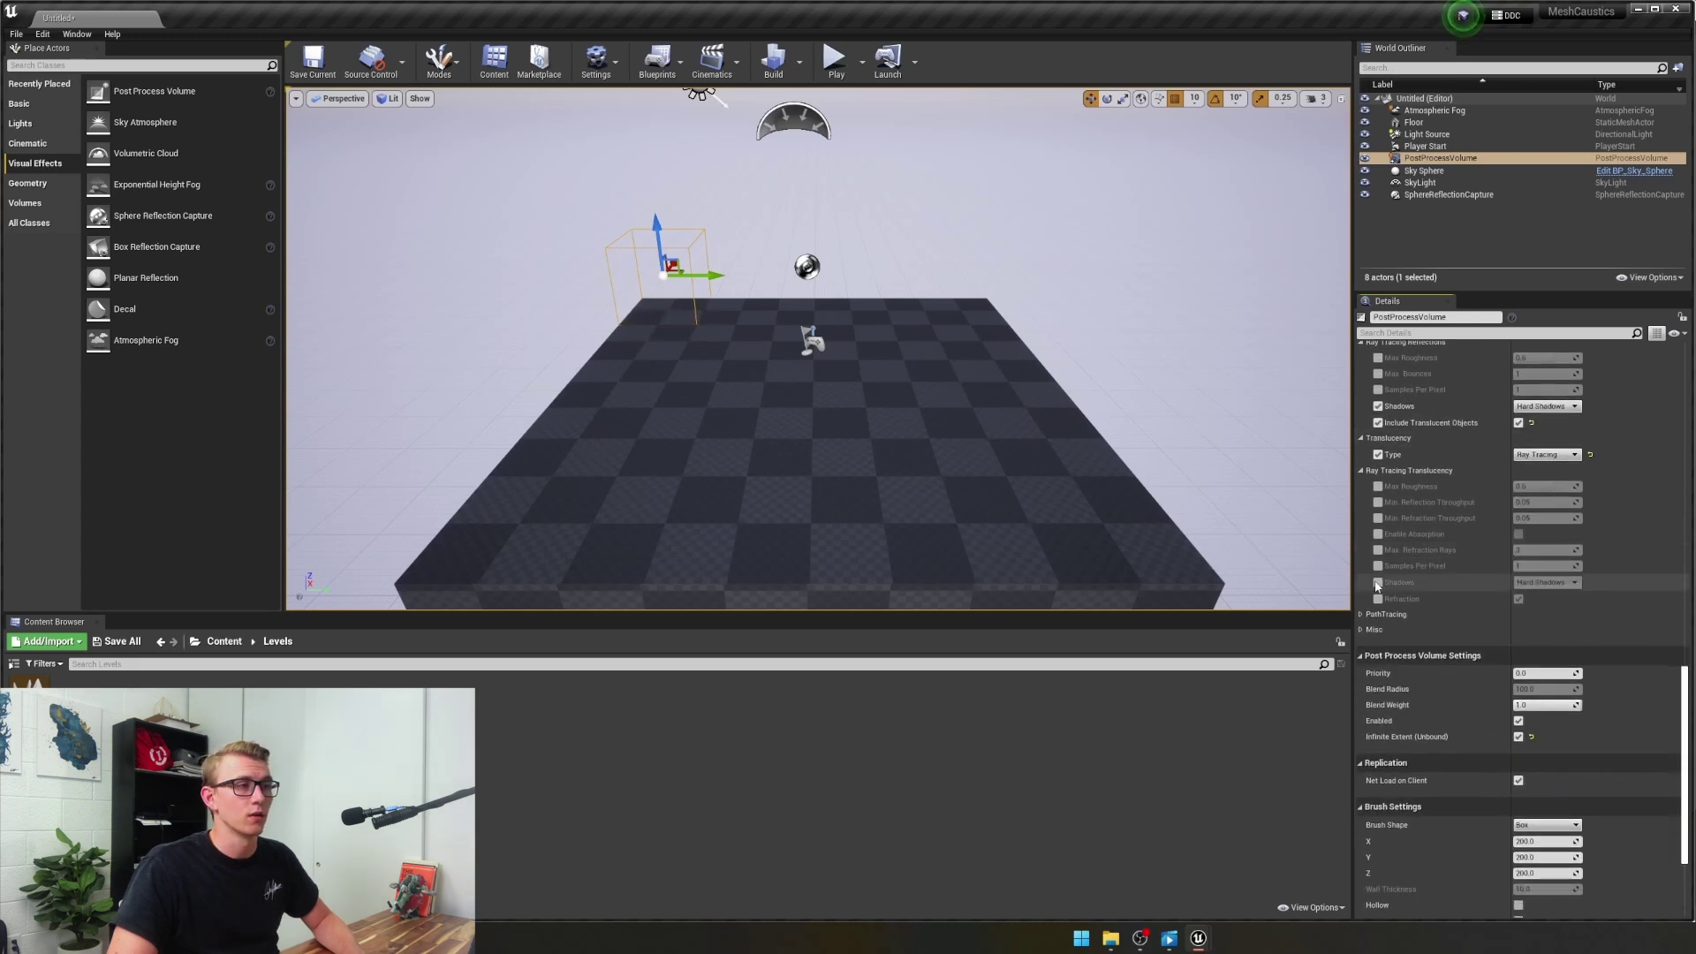
left_click(1376, 583)
left_click(1378, 599)
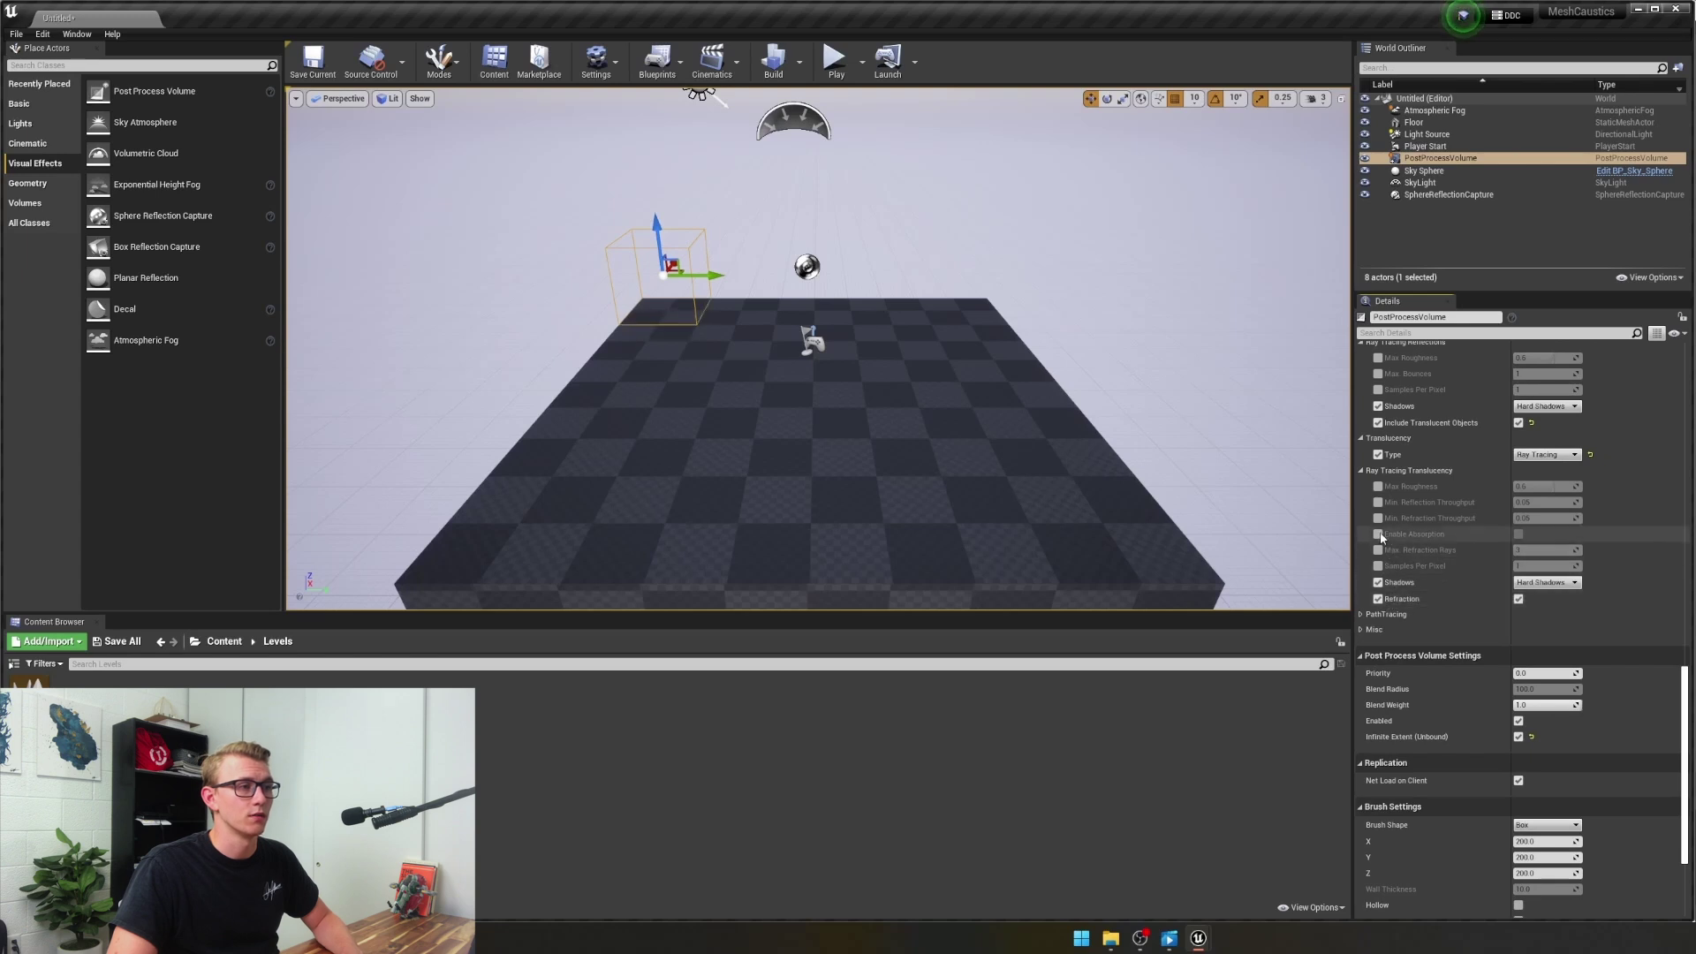
left_click(1518, 535)
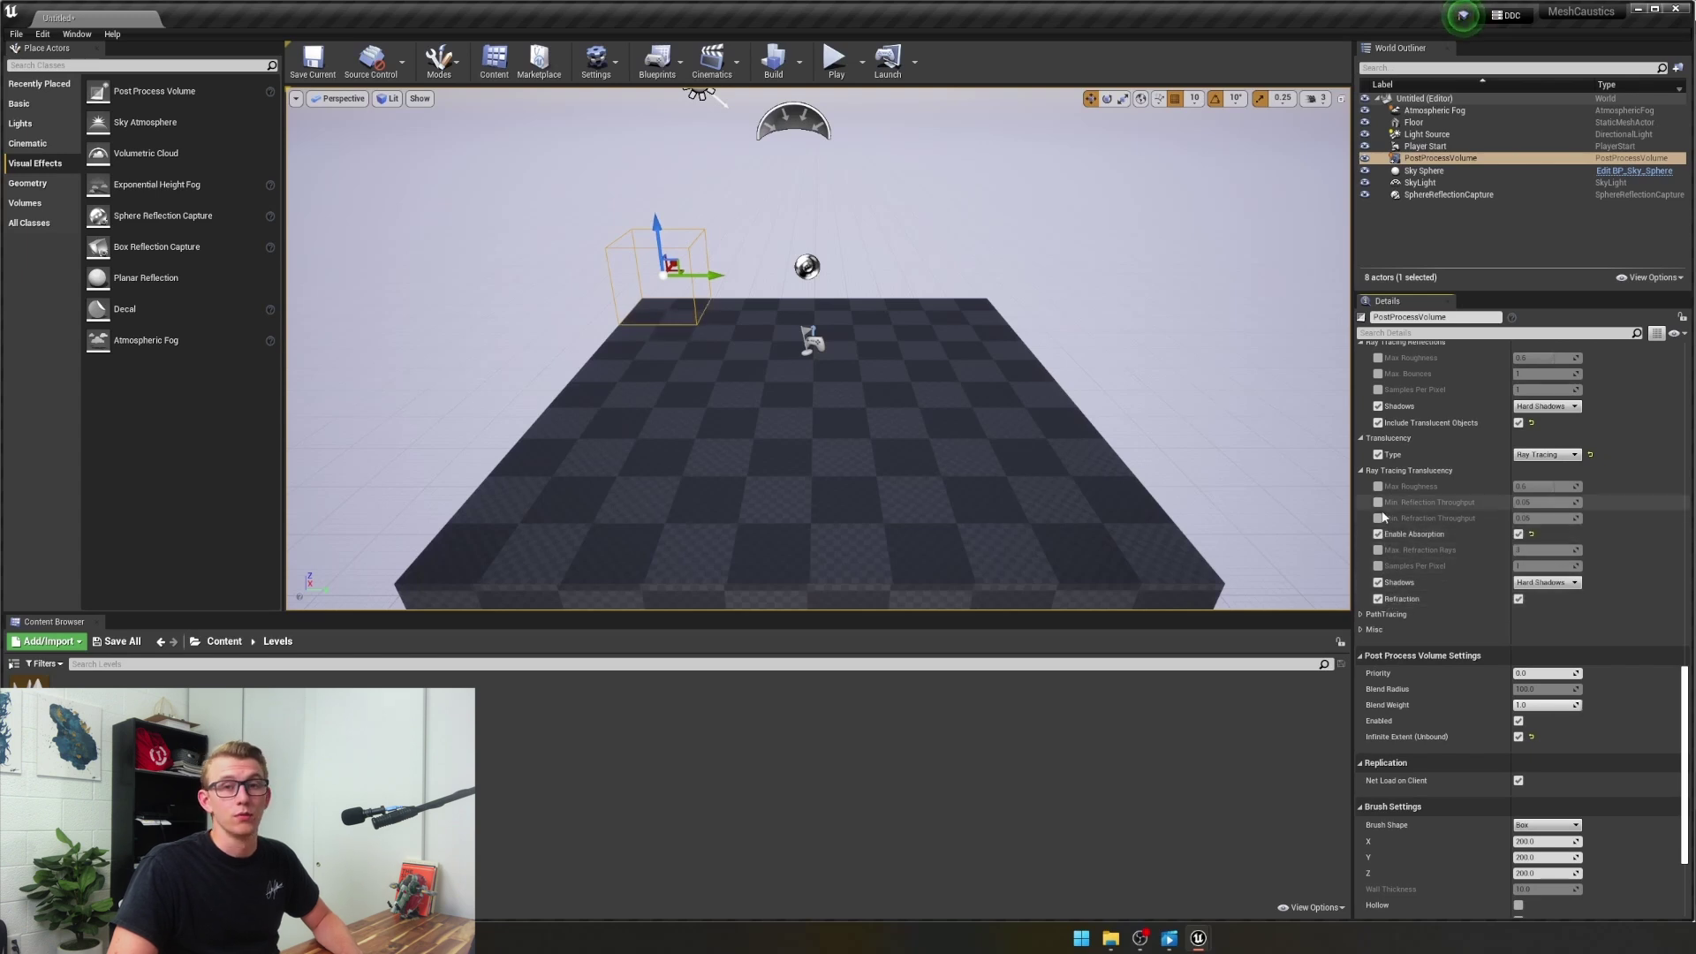
left_click(1362, 631)
left_click(1363, 630)
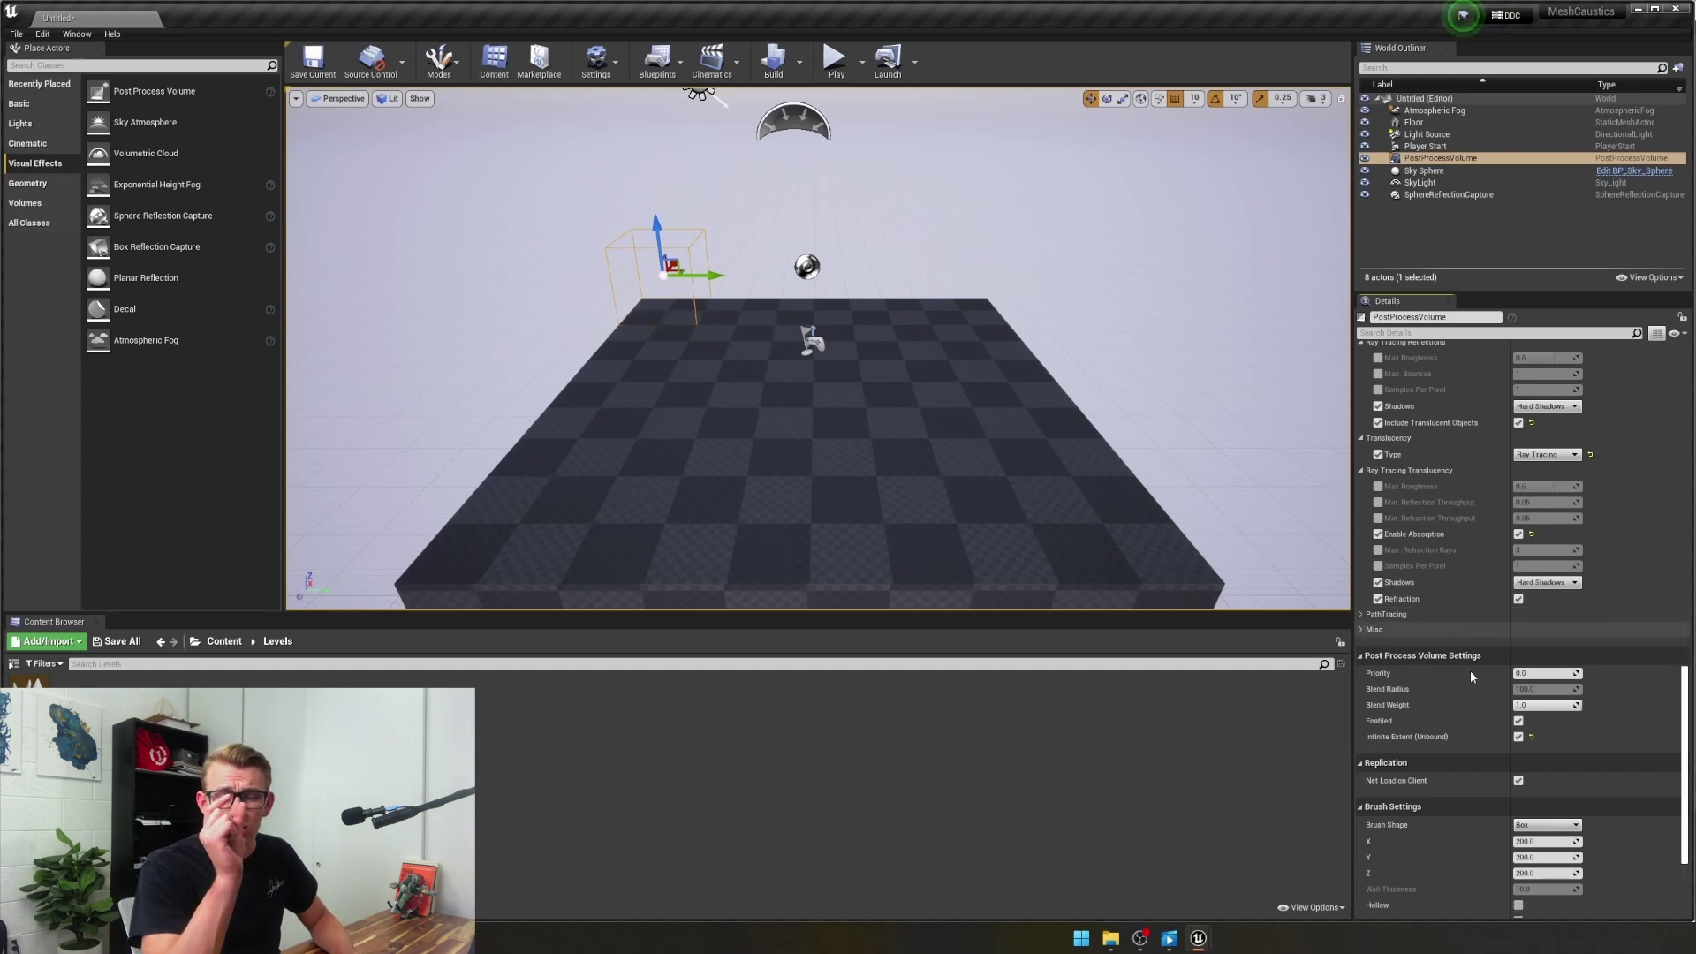
scroll(1470, 676, "up", 5)
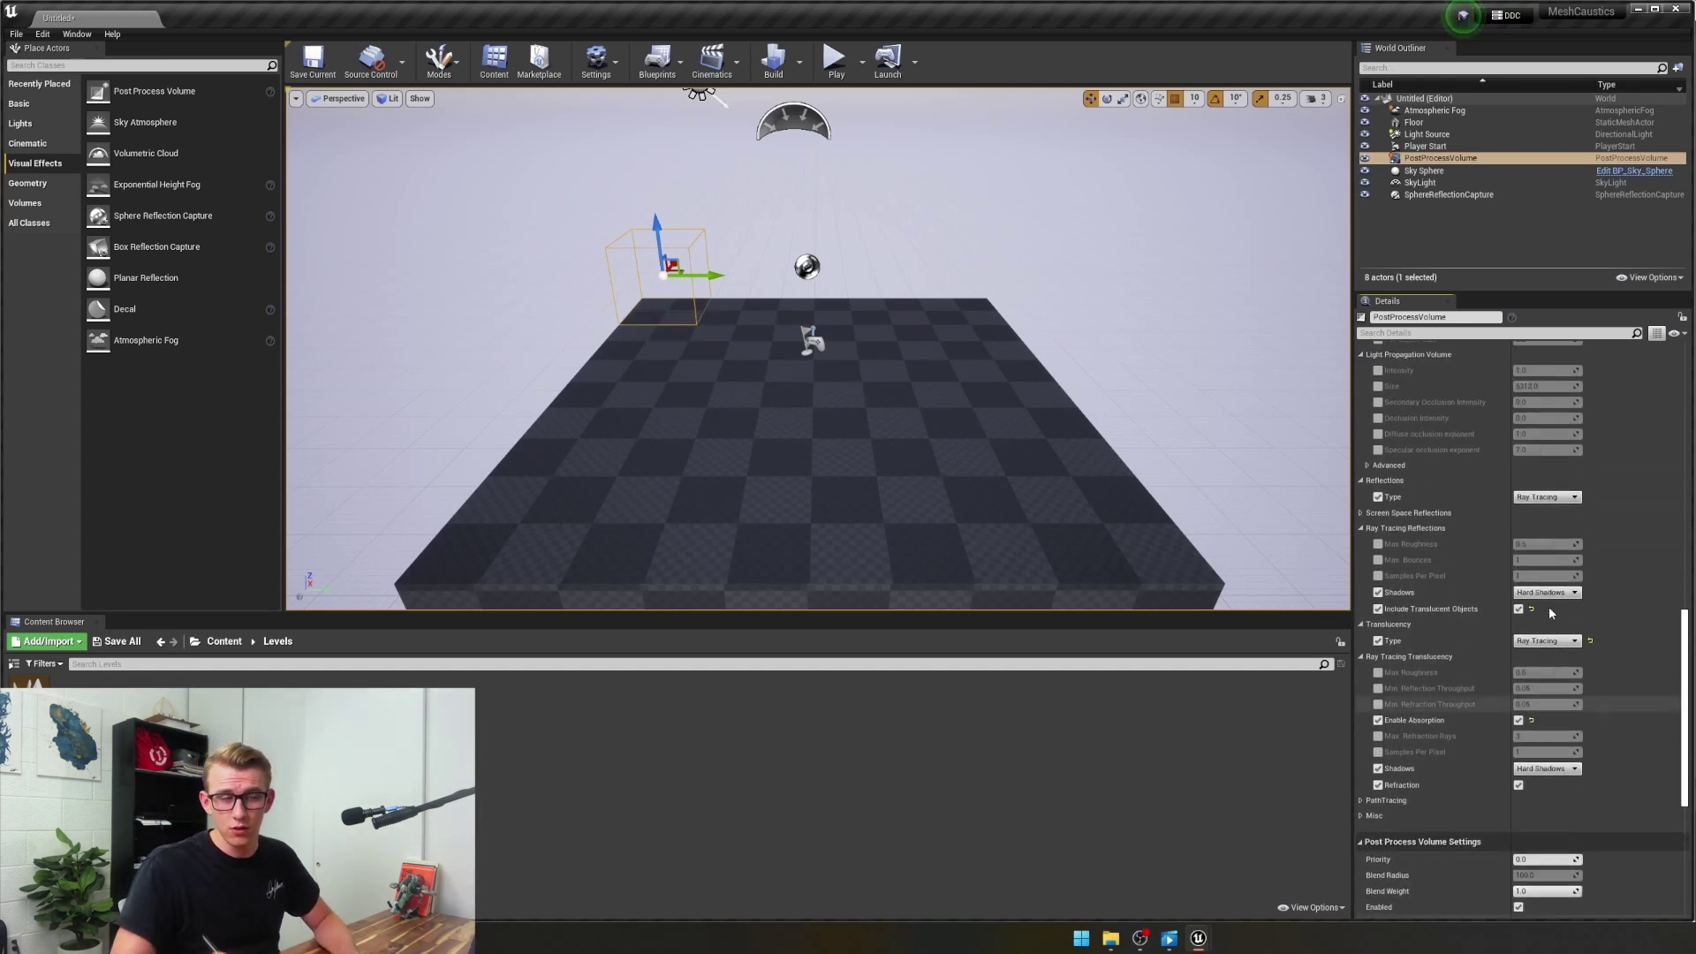
scroll(1466, 546, "up", 8)
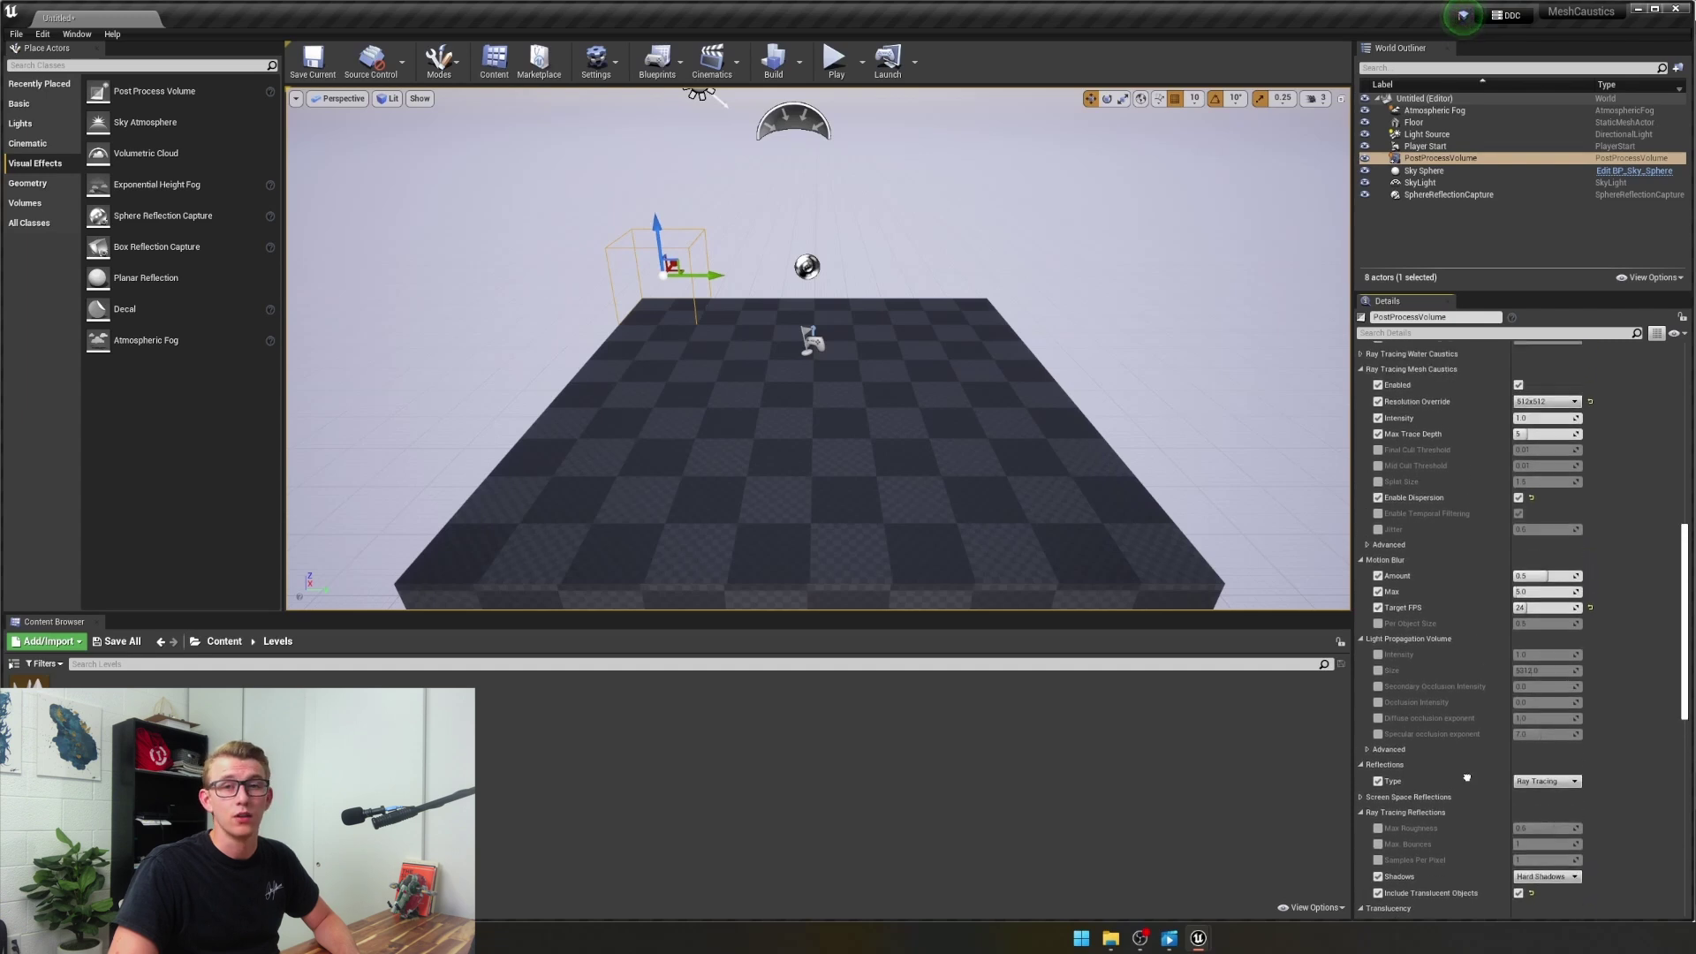
scroll(1466, 777, "up", 2)
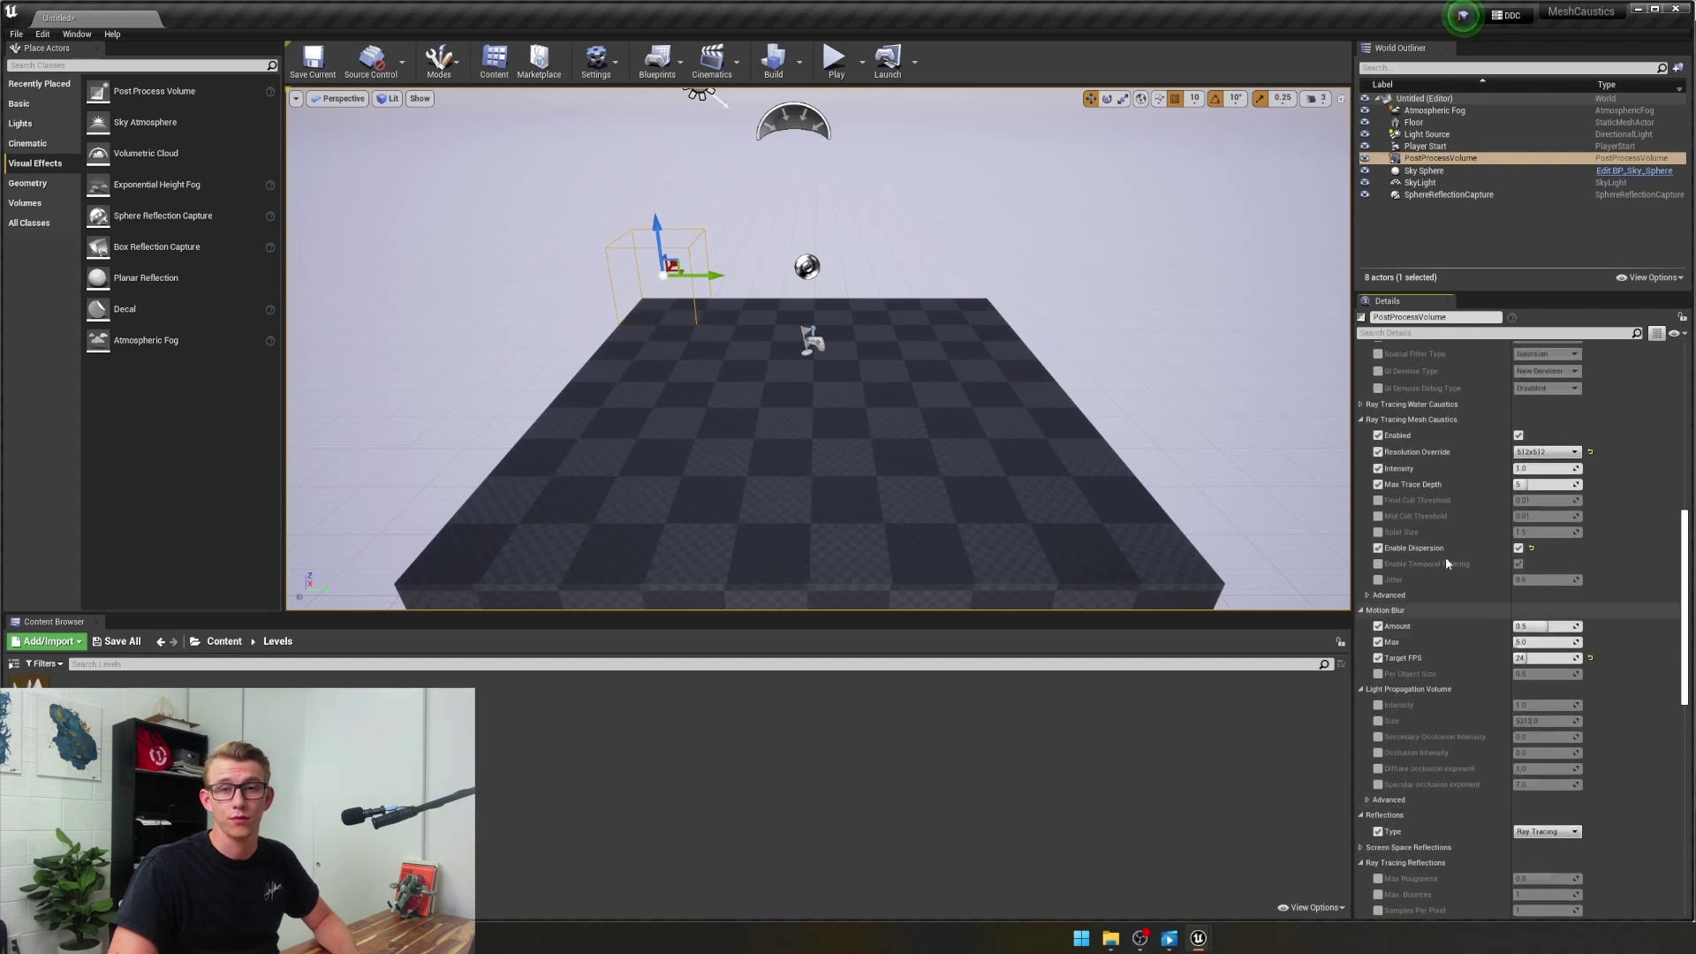
scroll(1460, 536, "up", 5)
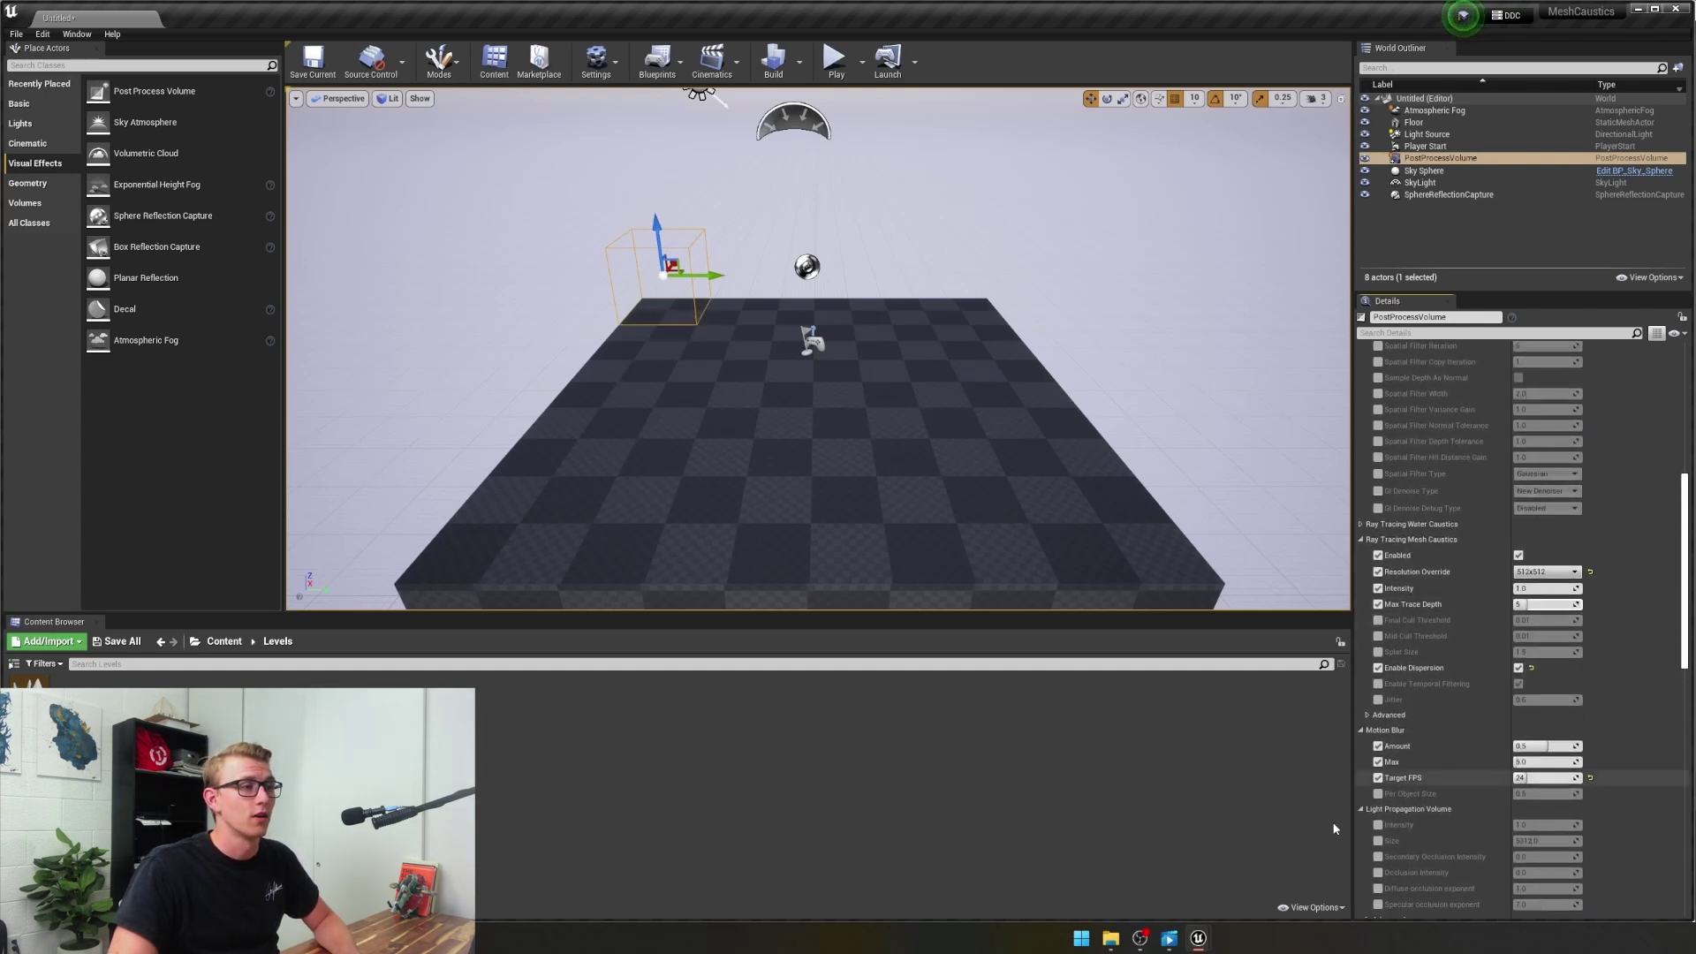
scroll(1545, 821, "up", 7)
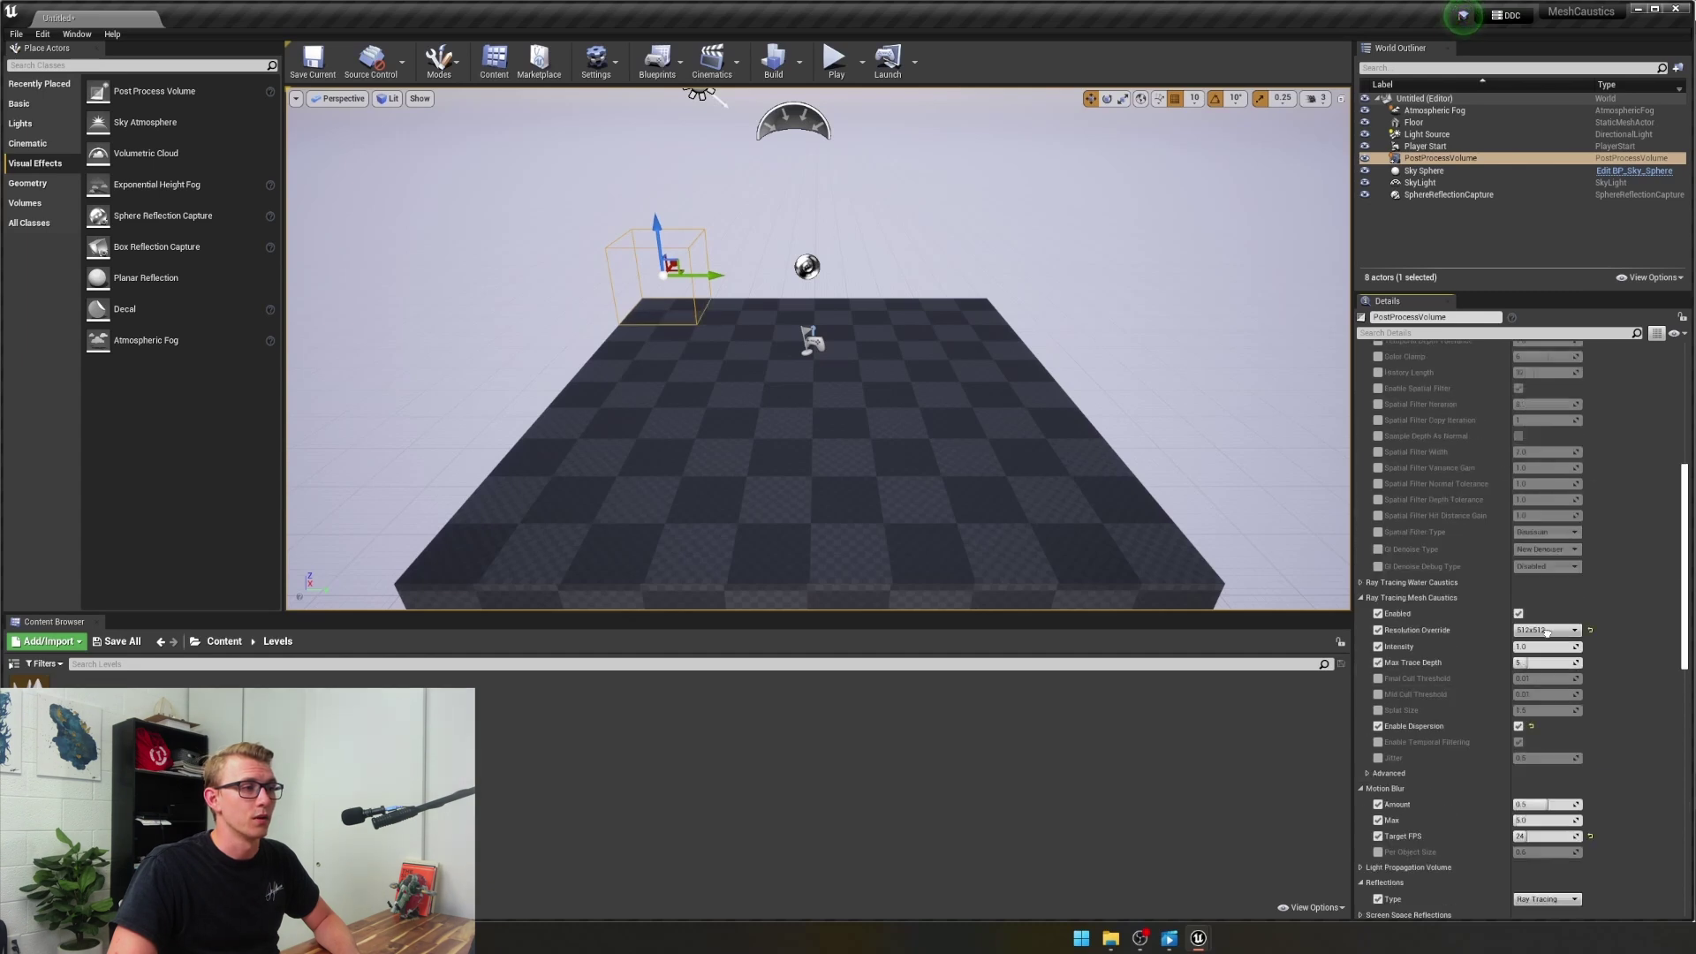
scroll(1547, 822, "up", 6)
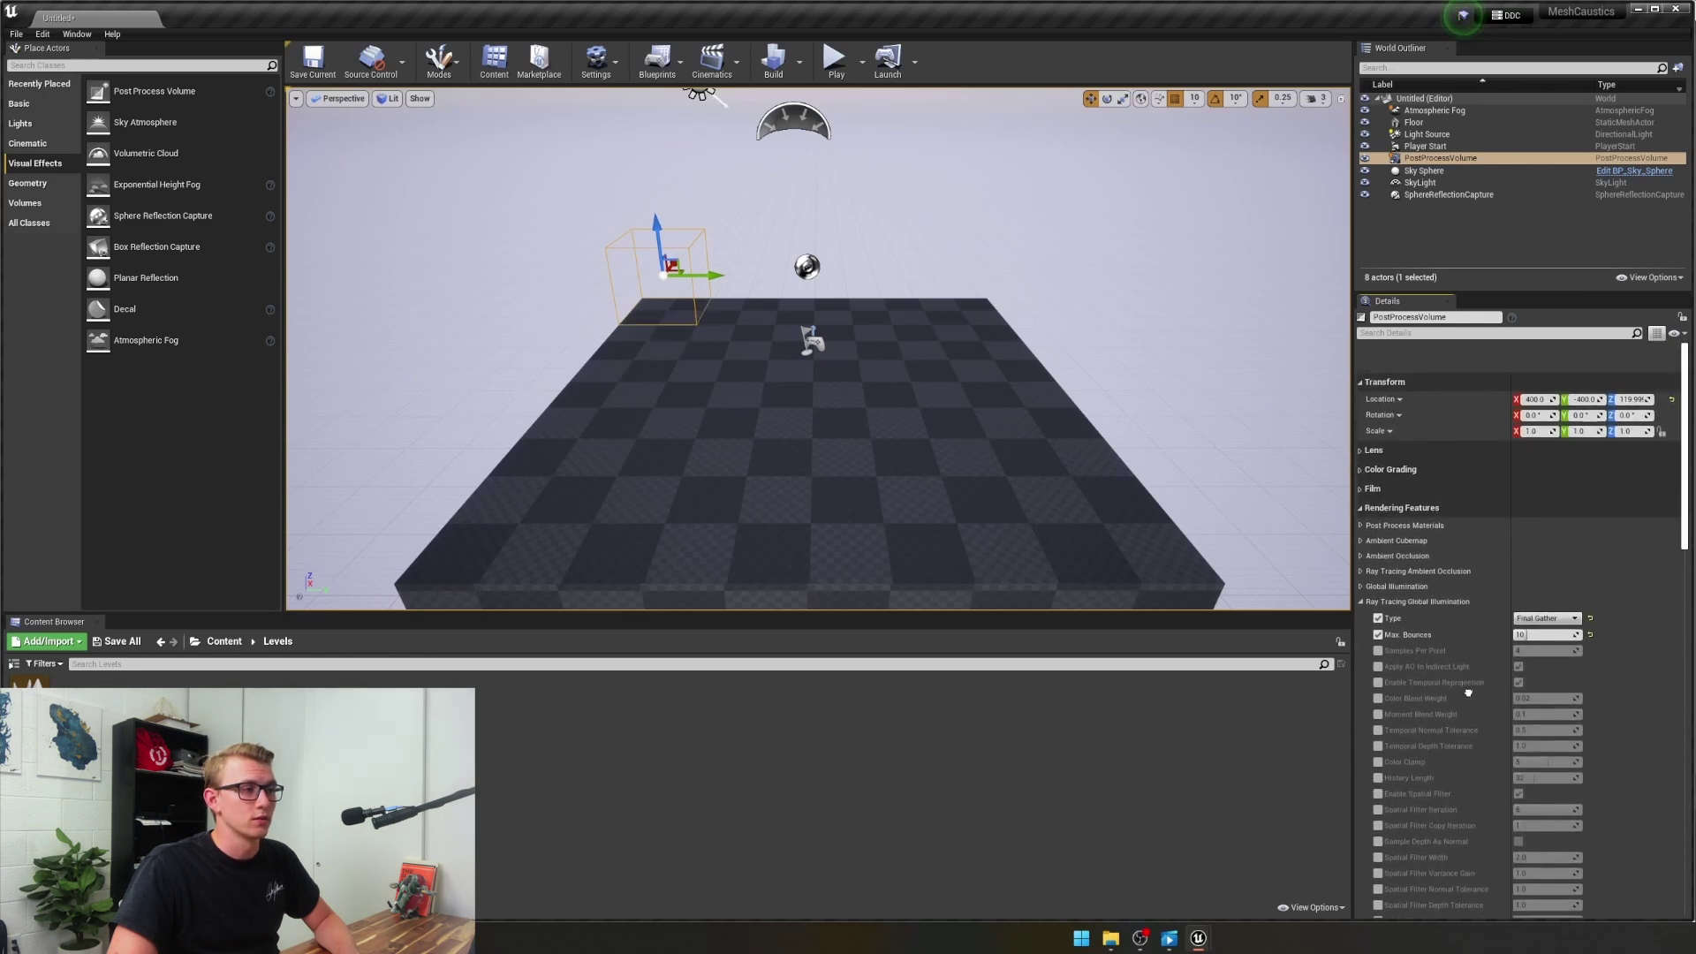